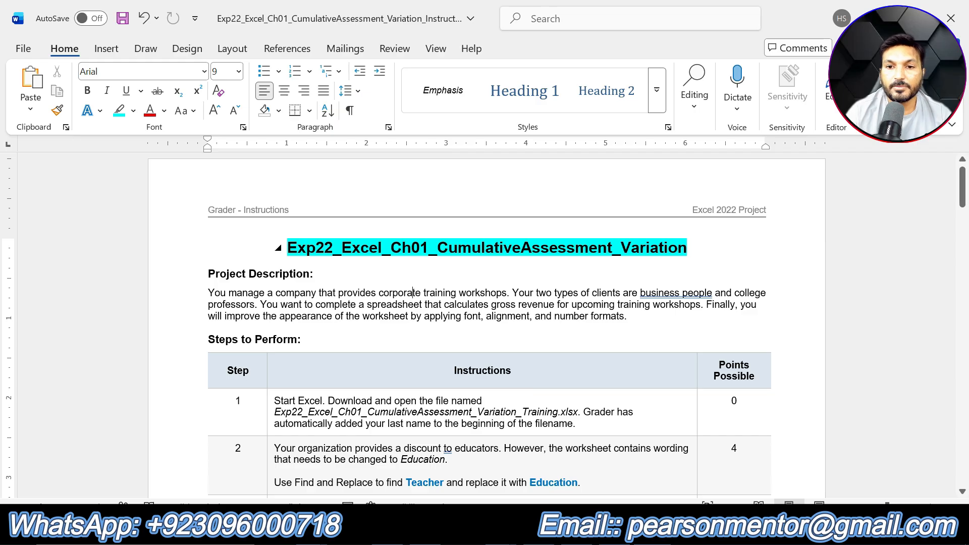
- Highlight the "Project Description:" heading in turquoise
click(687, 248)
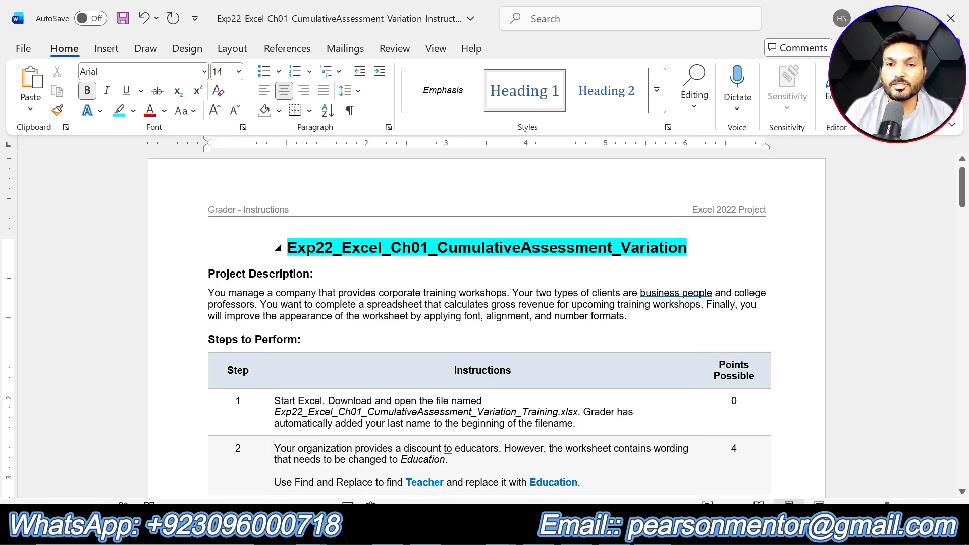
drag(318, 275, 221, 277)
click(277, 250)
key(Left)
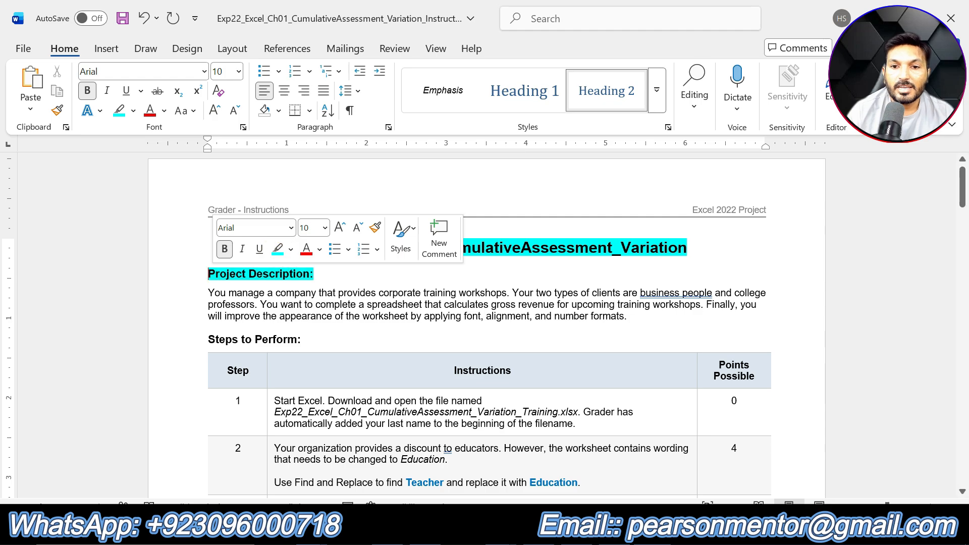
- Highlight the "Steps to Perform:" heading in turquoise
drag(648, 318, 210, 294)
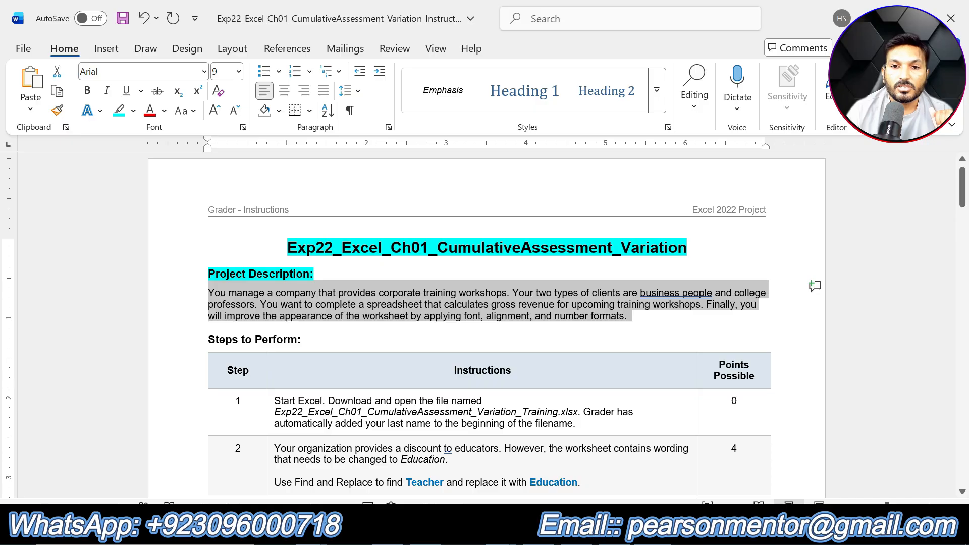
drag(313, 340, 209, 338)
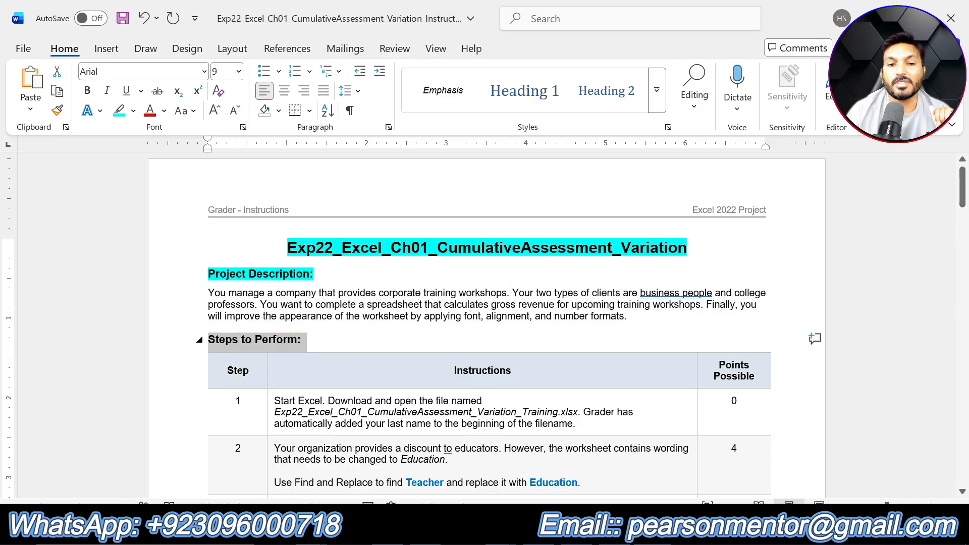
click(269, 315)
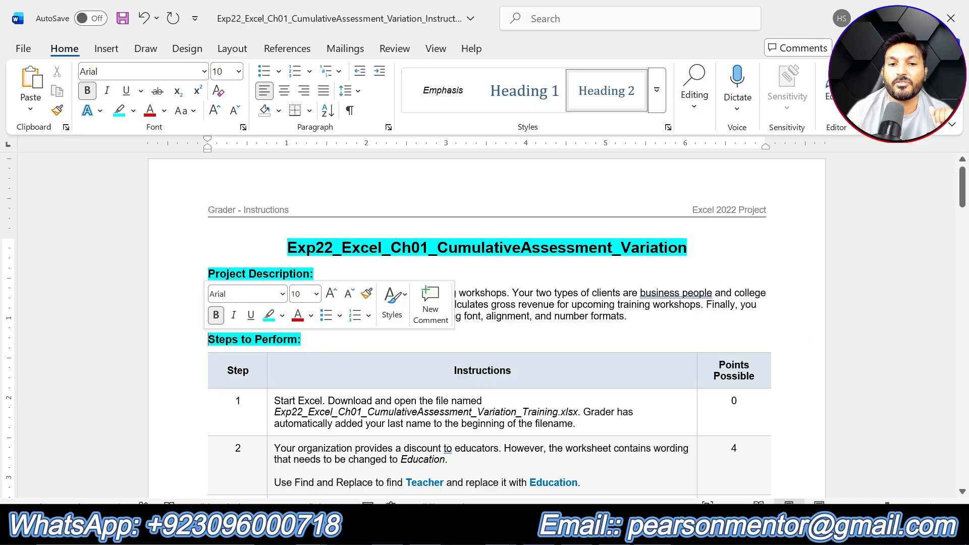
click(476, 372)
- Scroll through the instructions table to read all the steps to perform
scroll(699, 421, down, 7)
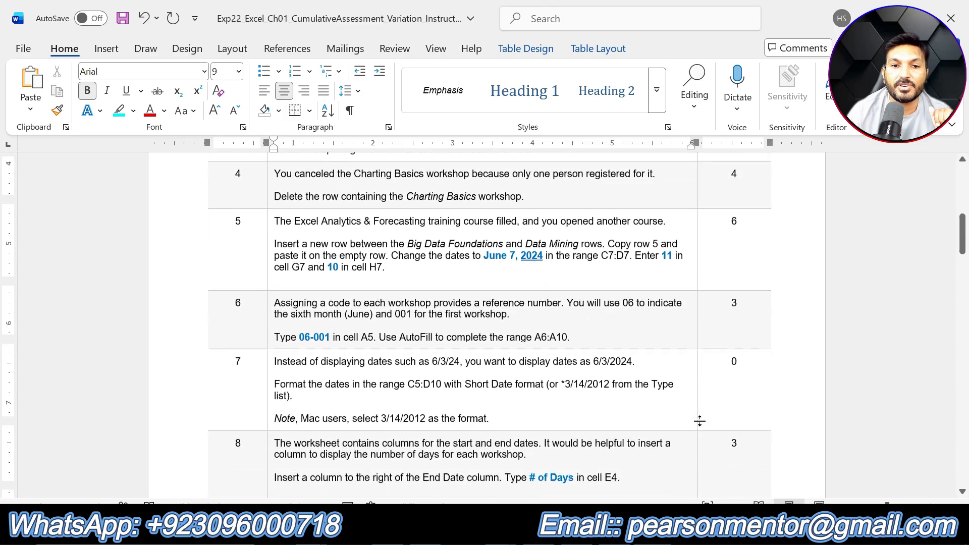
scroll(700, 420, down, 20)
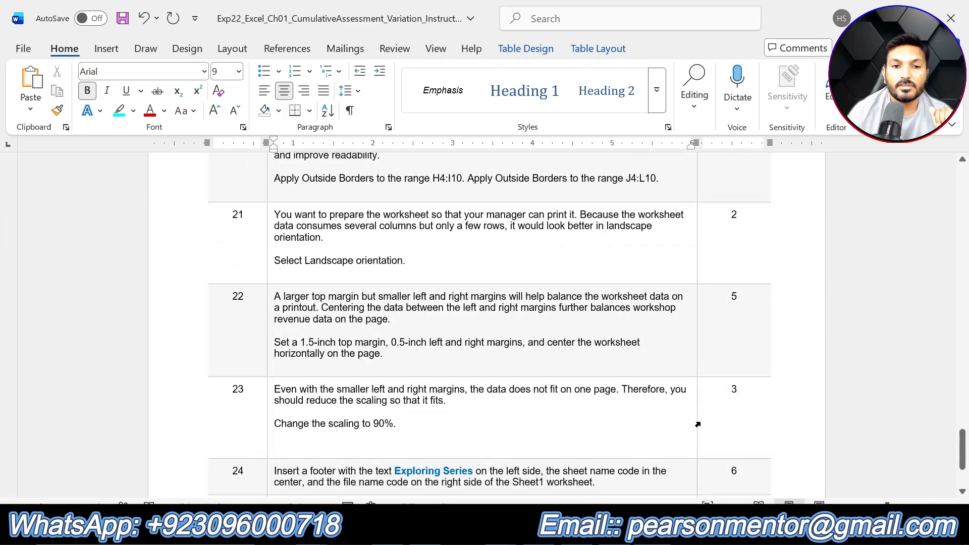
scroll(698, 425, down, 7)
scroll(700, 424, up, 15)
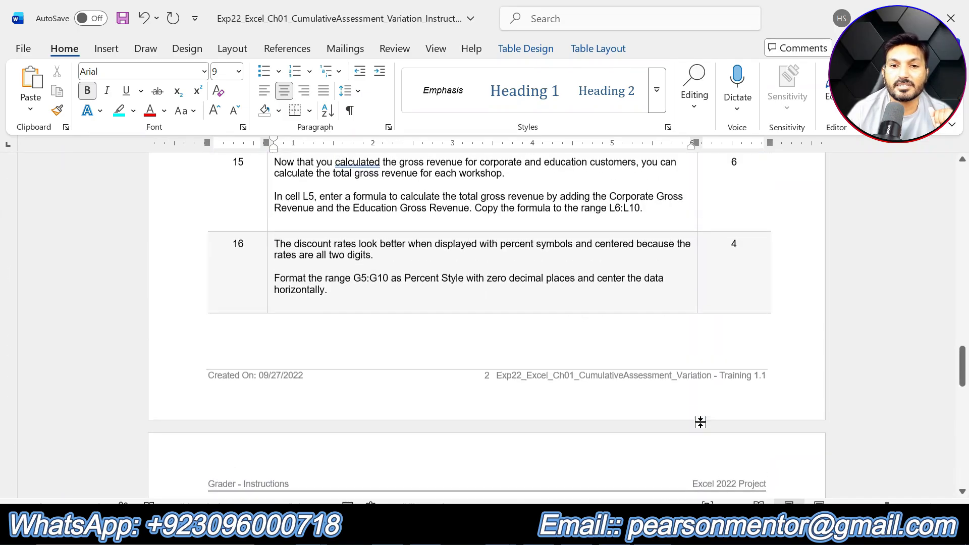
scroll(700, 422, up, 20)
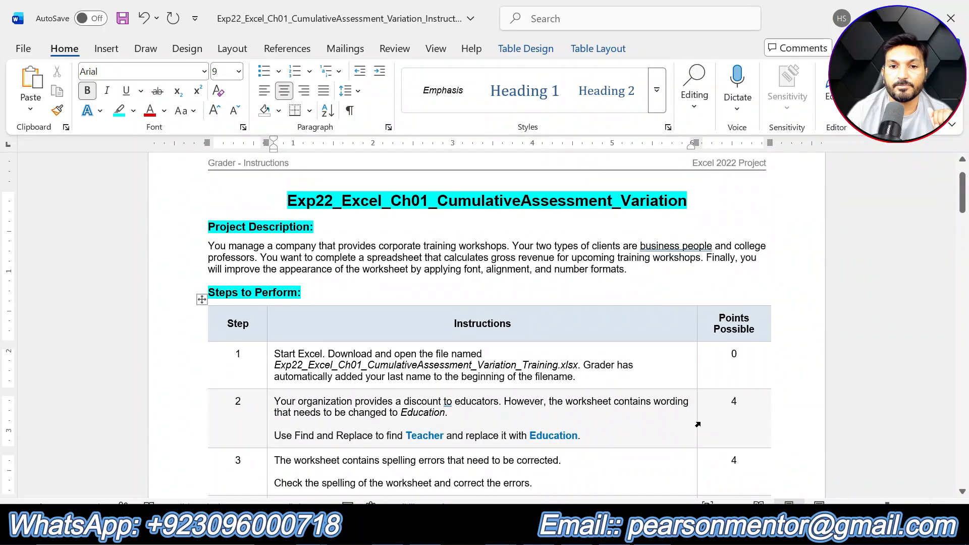
scroll(470, 323, up, 1)
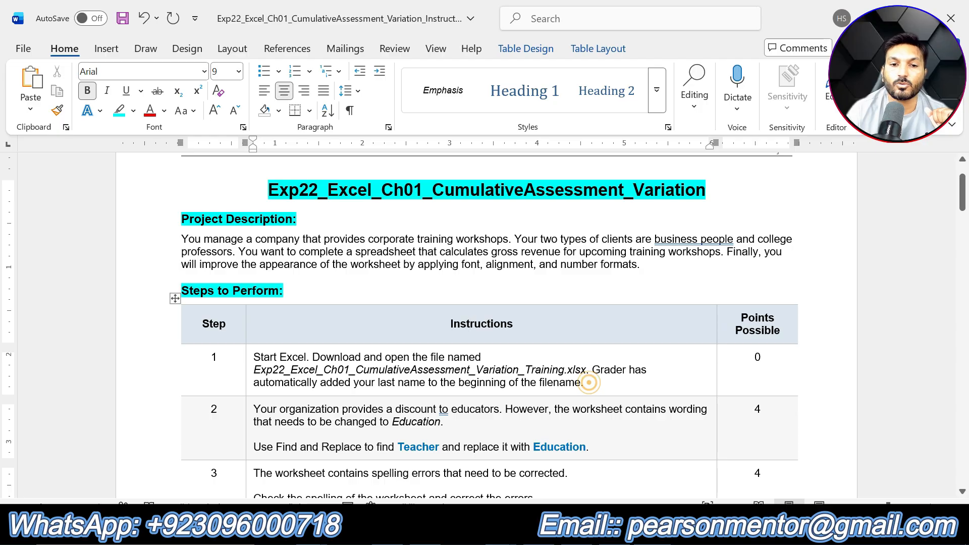
- Highlight step 1's instruction text in yellow
drag(584, 382, 254, 357)
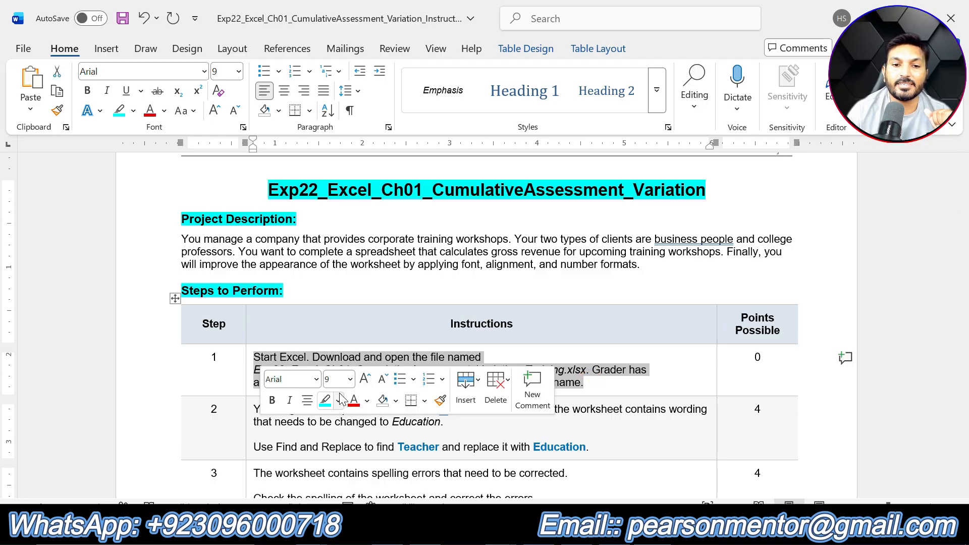
click(338, 400)
click(329, 287)
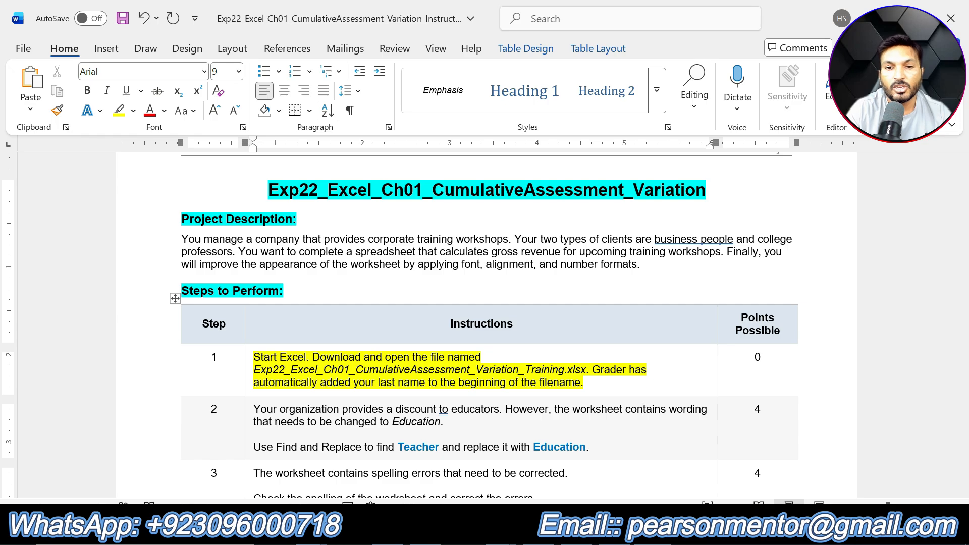
key(alt+Tab)
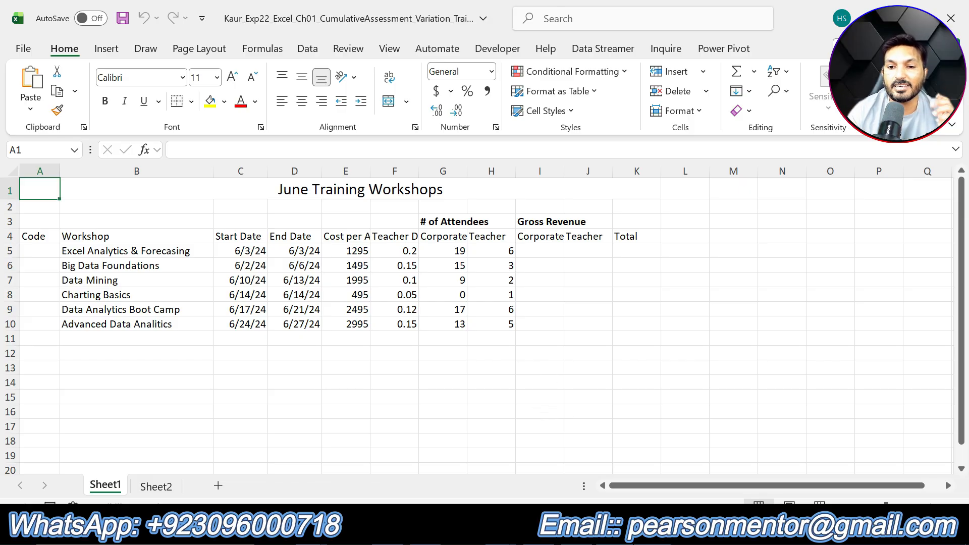
click(651, 530)
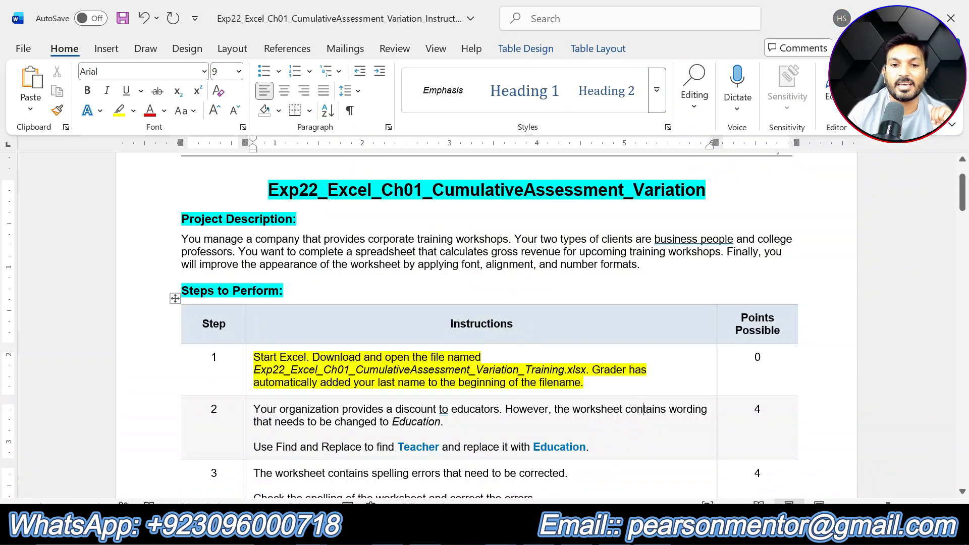
- Highlight step 2's instruction text in yellow
triple_click(554, 389)
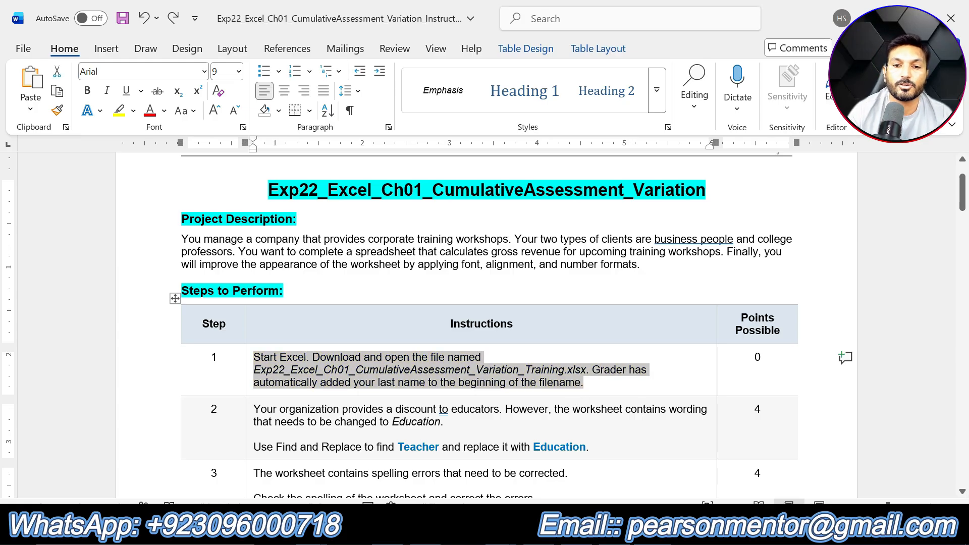
drag(604, 448, 257, 410)
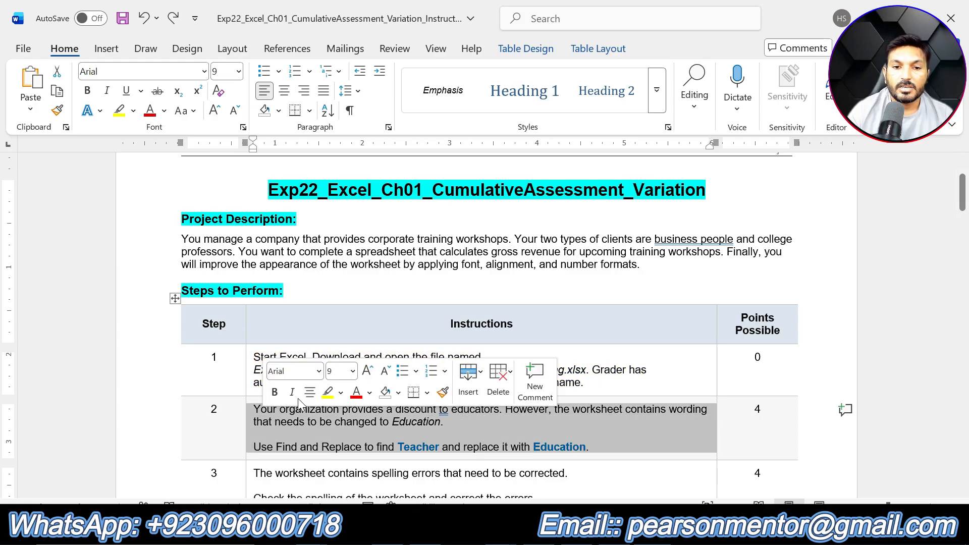
click(327, 392)
click(589, 447)
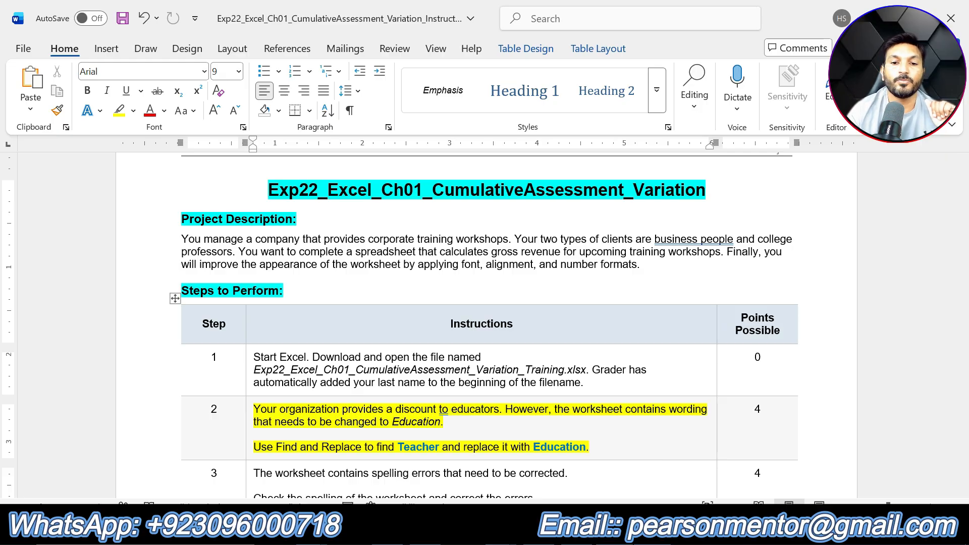
- Switch to the workbook and open the Find and Replace dialog for replacing text
click(560, 530)
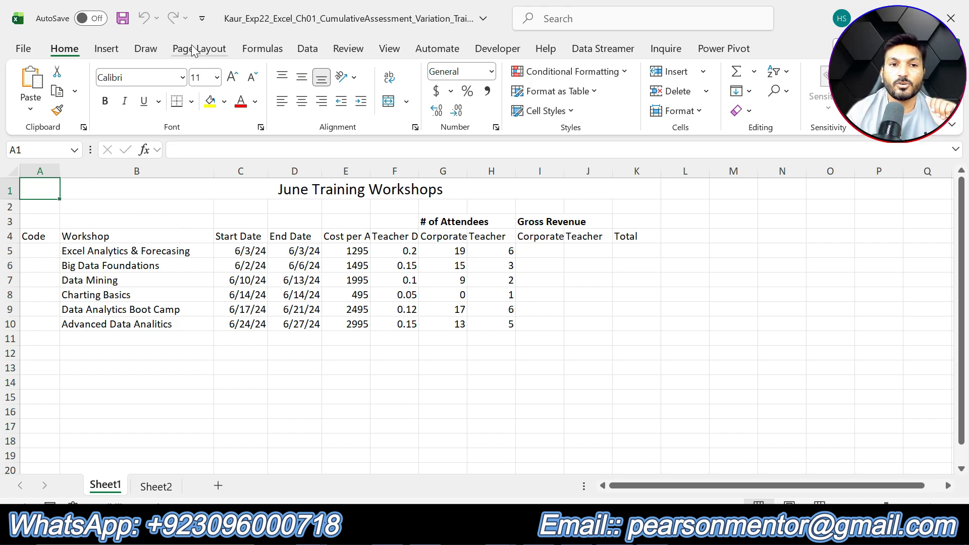
click(74, 54)
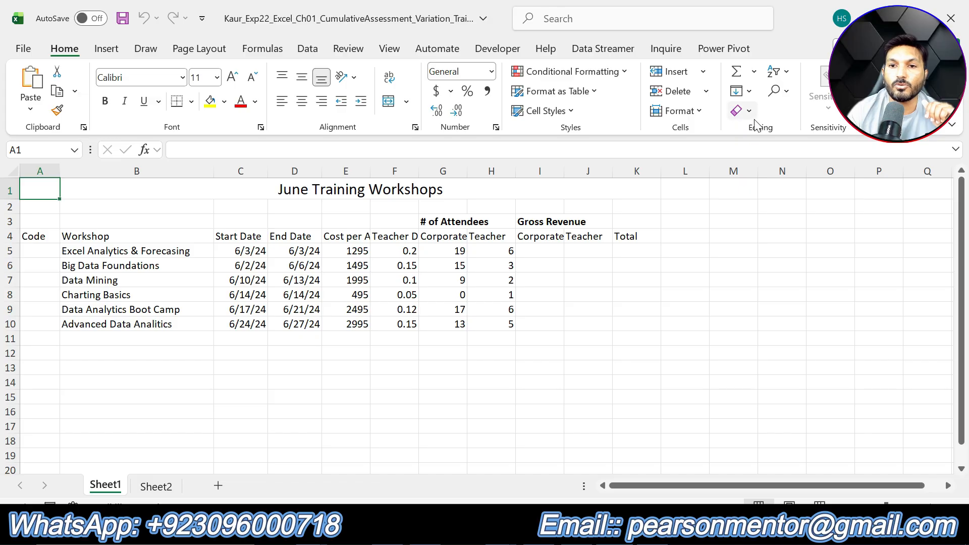
click(778, 90)
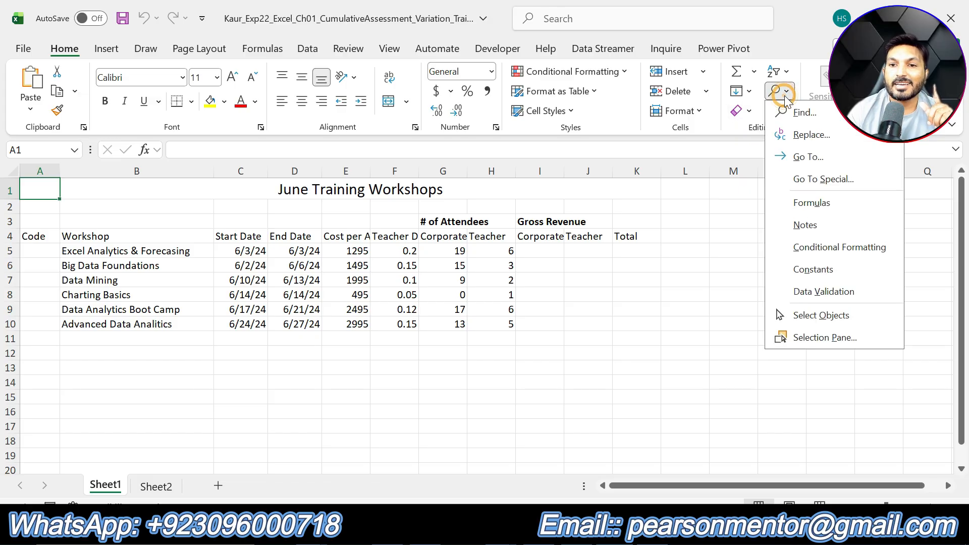
click(800, 133)
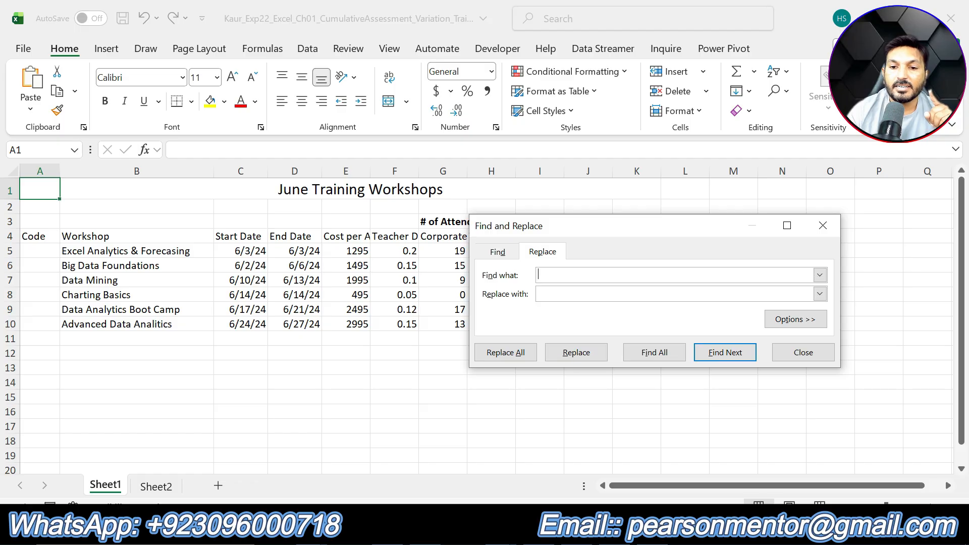
key(alt+Tab)
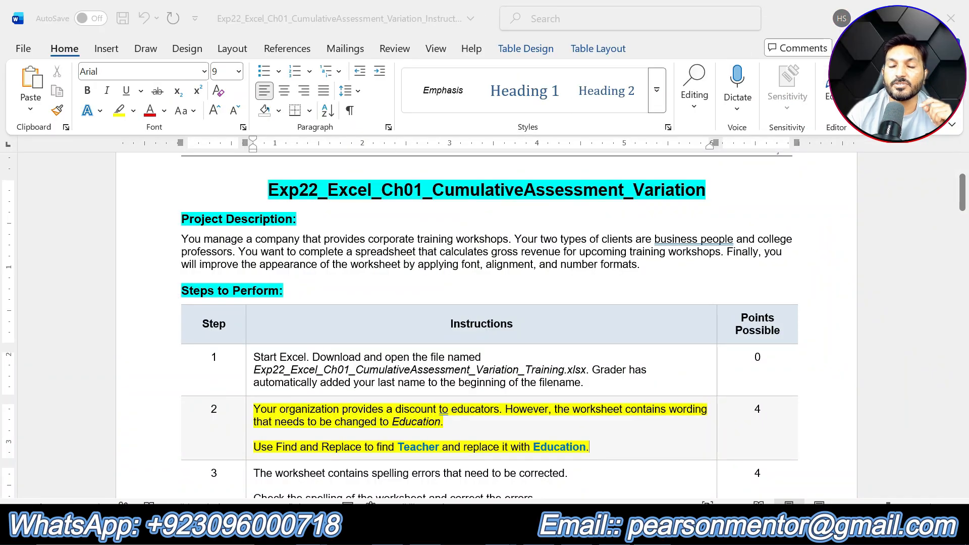
key(alt+Tab)
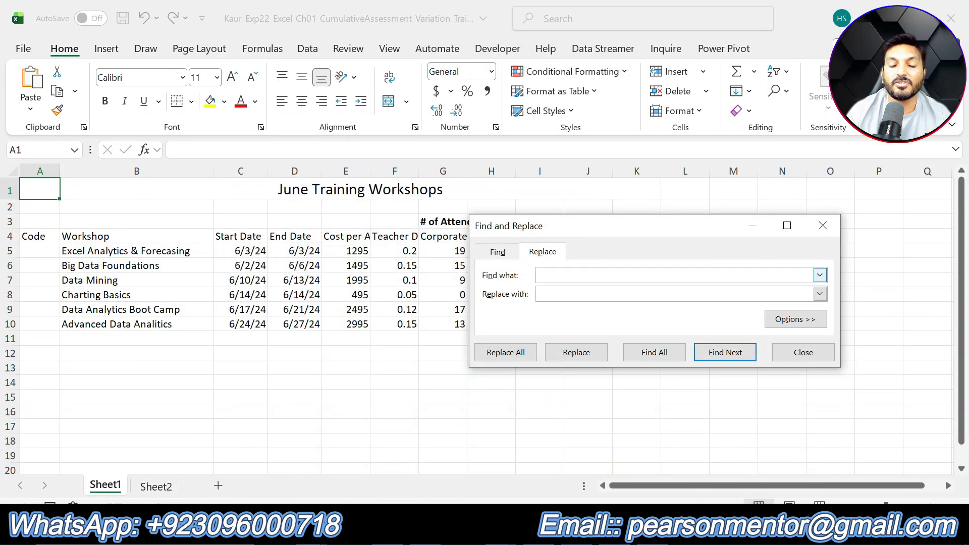
- Replace all occurrences of Teacher with Education in the worksheet, then close the dialog
text(Te)
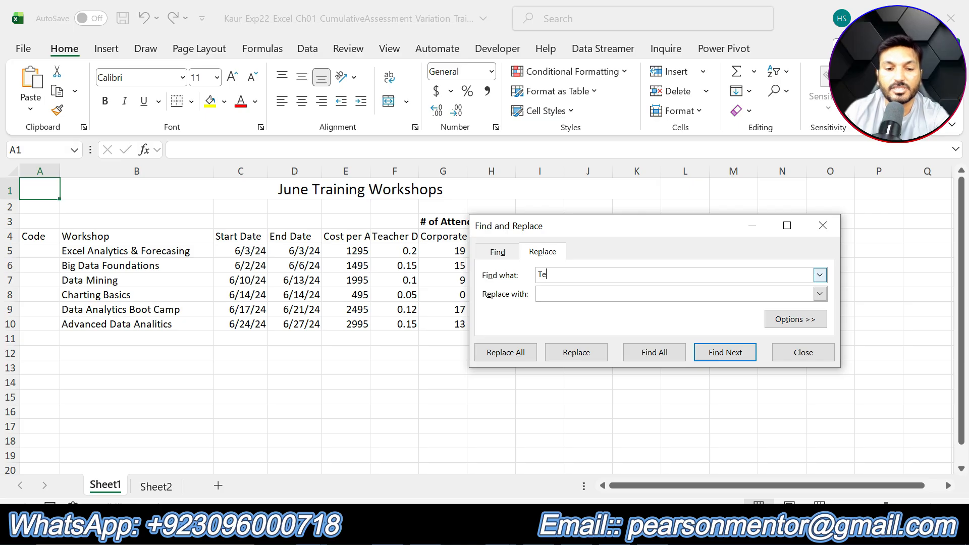
text(acher)
click(578, 295)
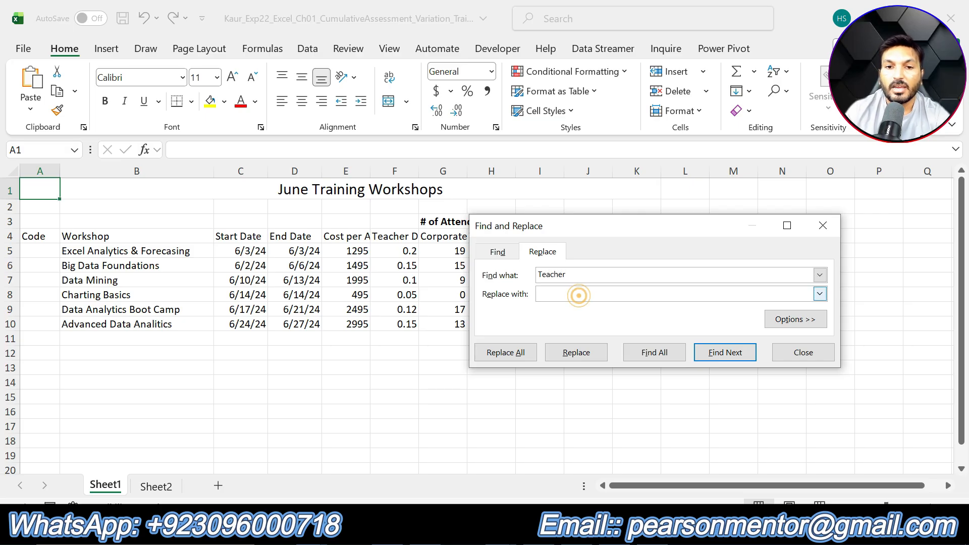
text(E)
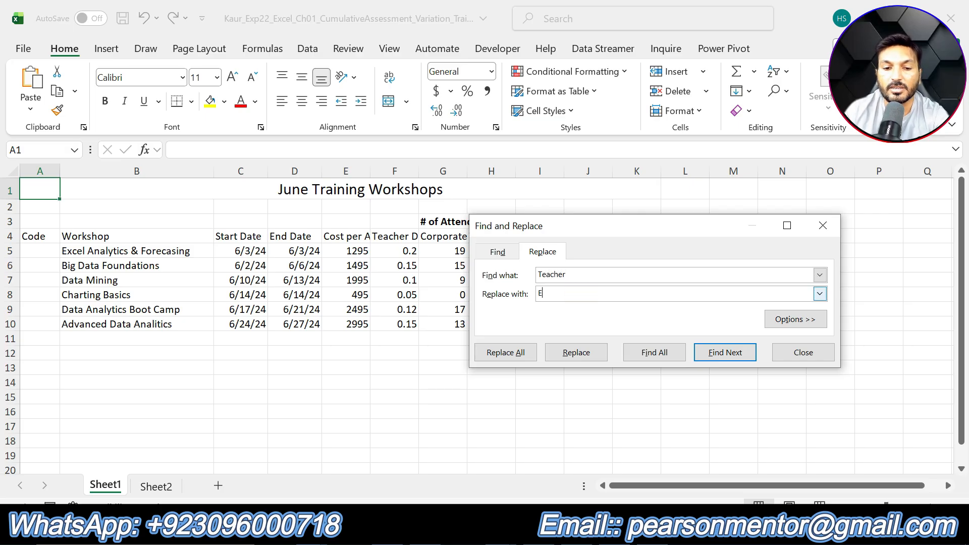
text(ducation)
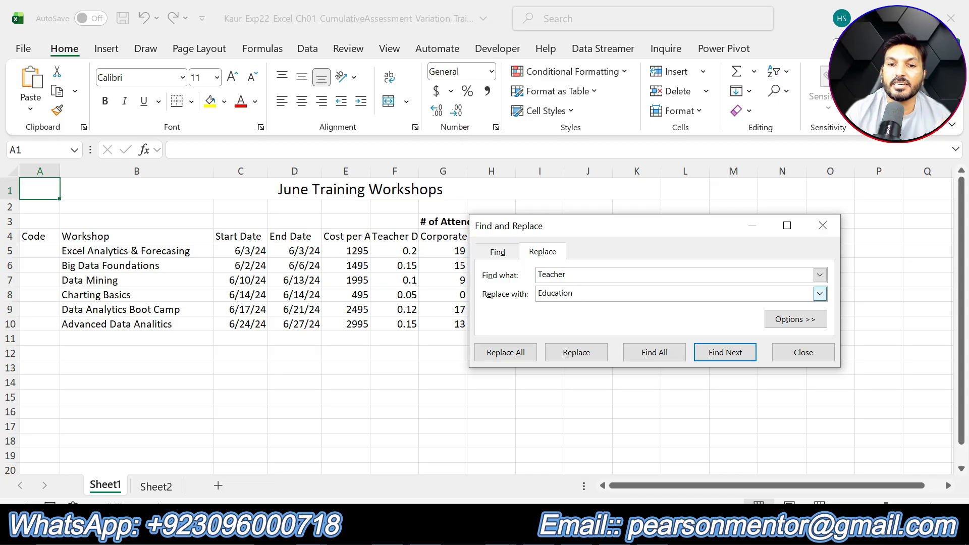
click(504, 352)
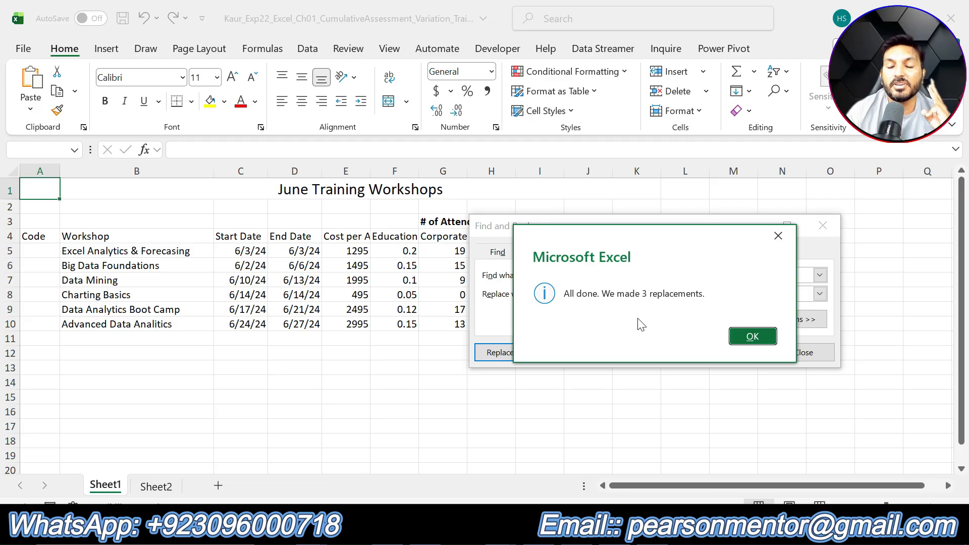
click(751, 337)
click(804, 353)
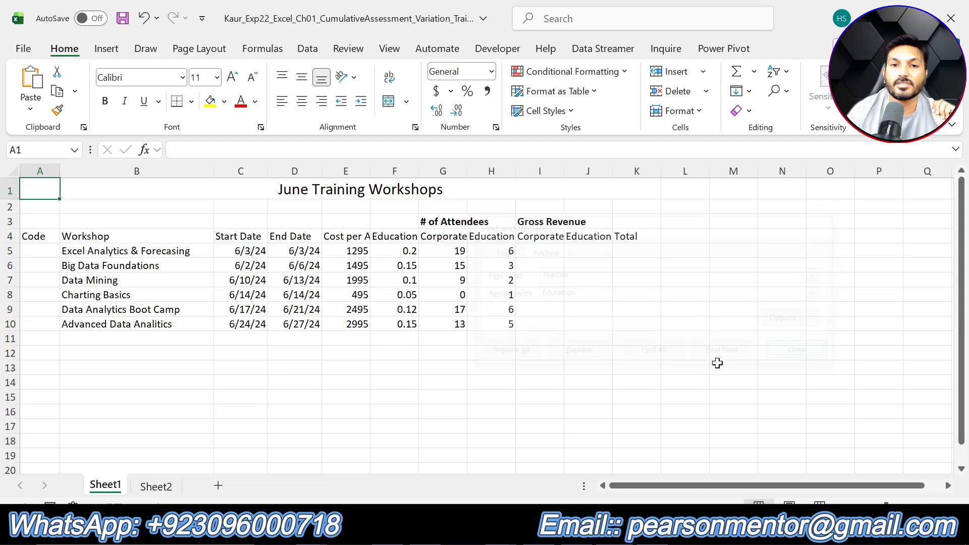
- Return to the instructions and highlight step 3's instruction text in yellow
key(alt+Tab)
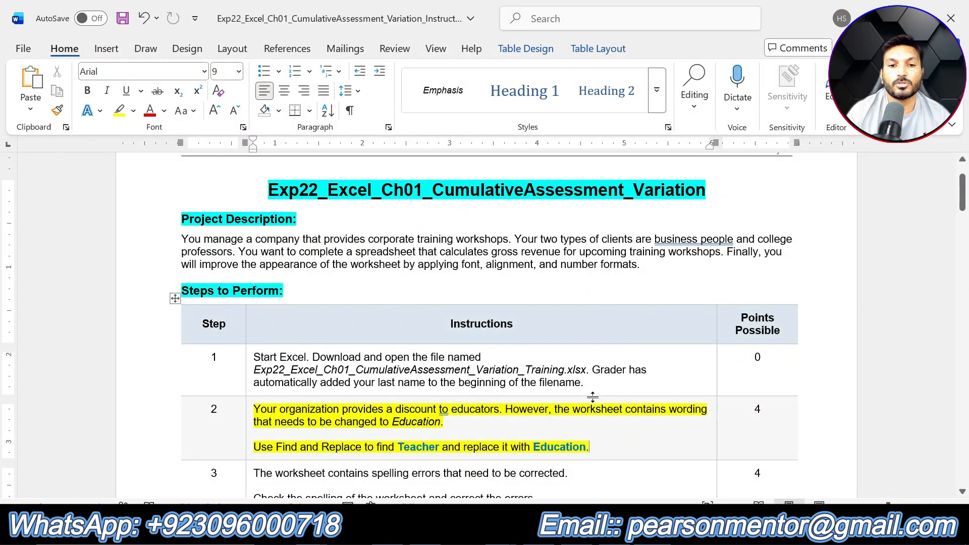
click(604, 398)
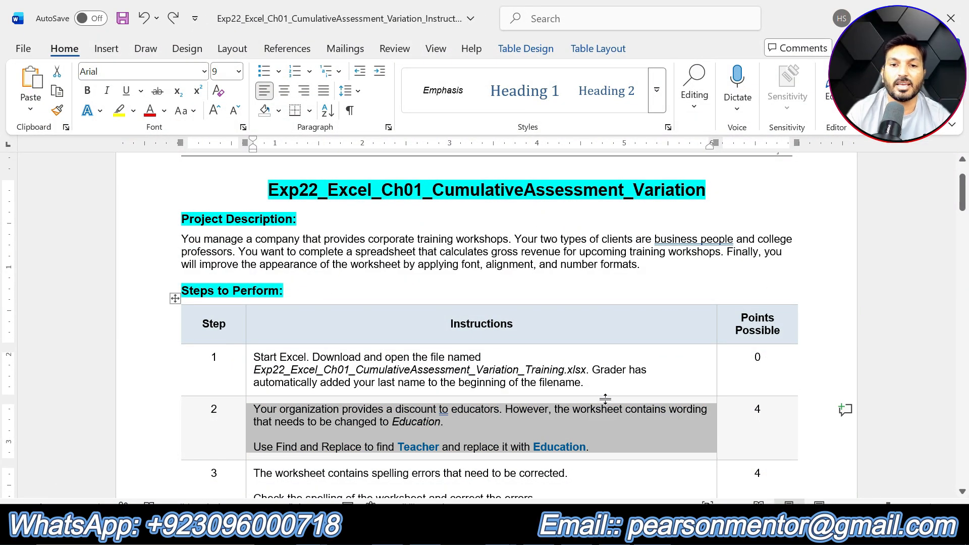
scroll(566, 354, down, 4)
drag(536, 286, 255, 261)
click(323, 228)
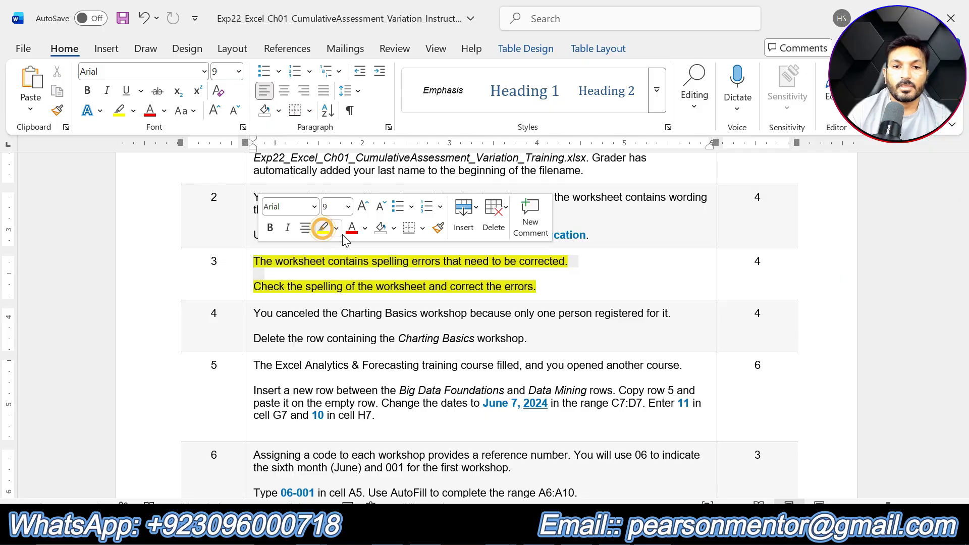
click(552, 293)
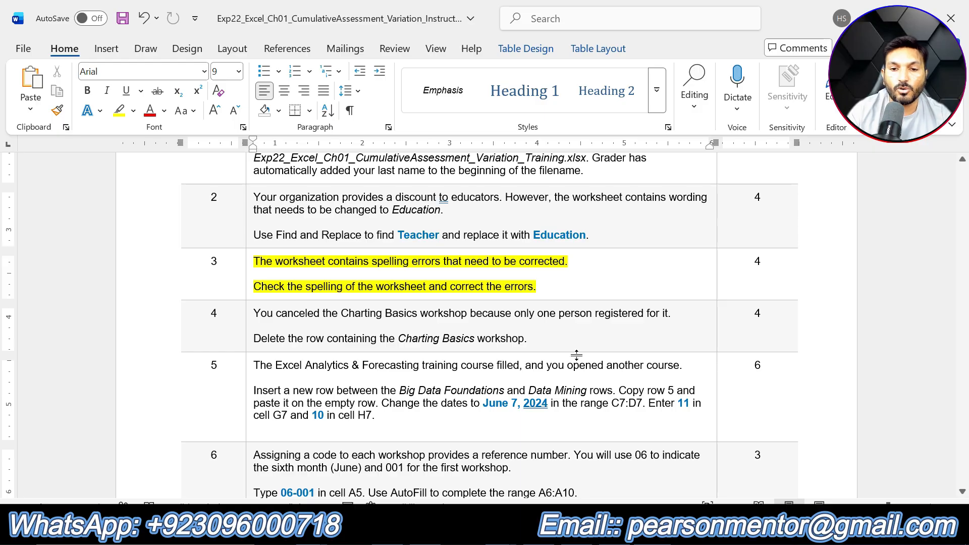
- Run a spelling check on the worksheet and accept the suggested corrections for the misspelled words
key(alt+Tab)
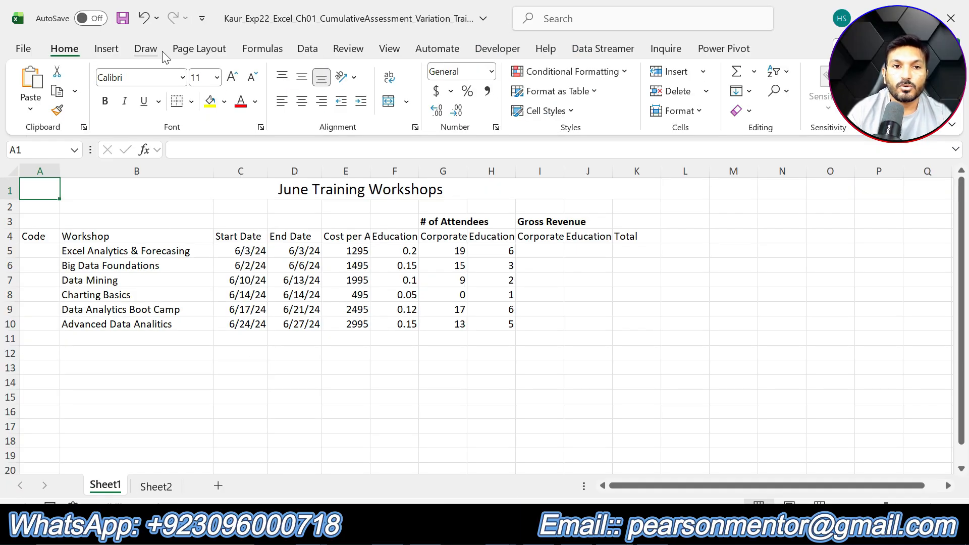
click(340, 51)
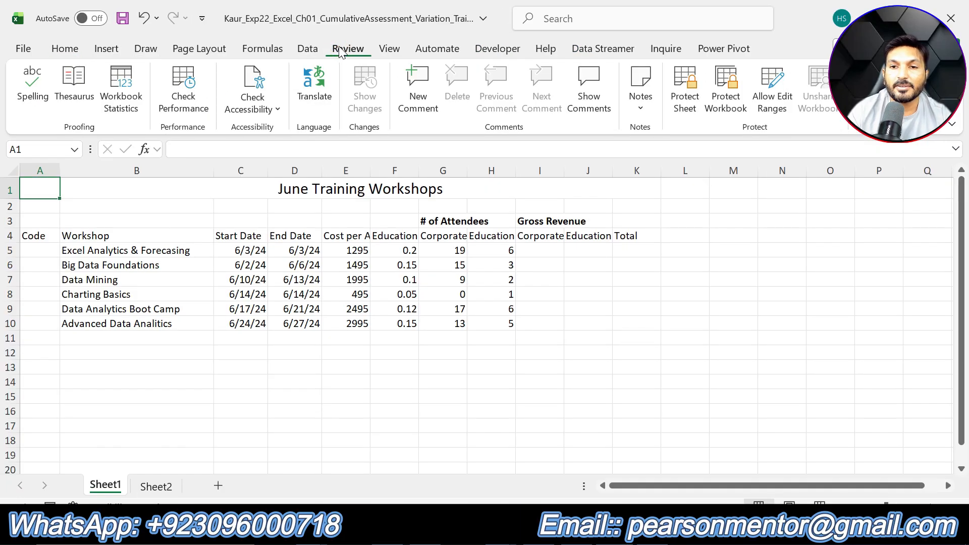
click(32, 91)
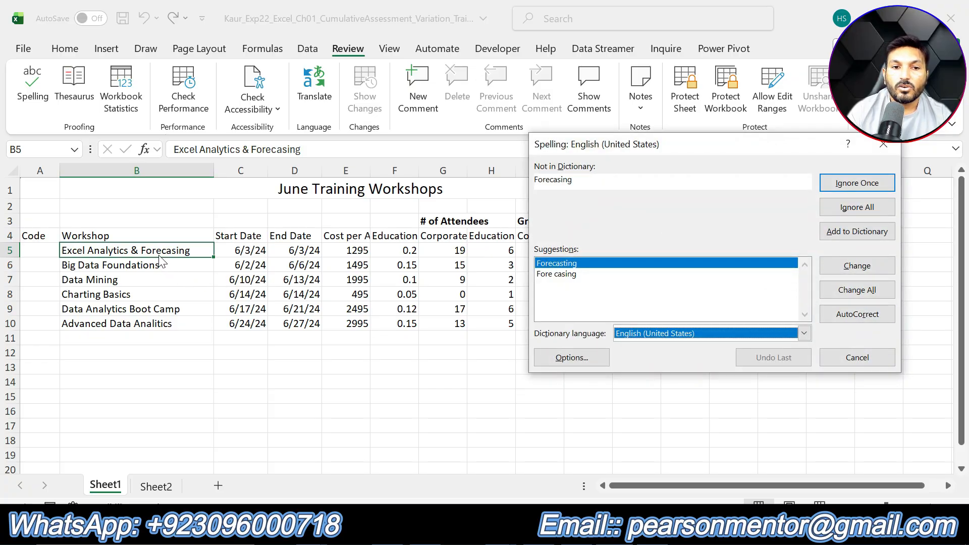
click(866, 266)
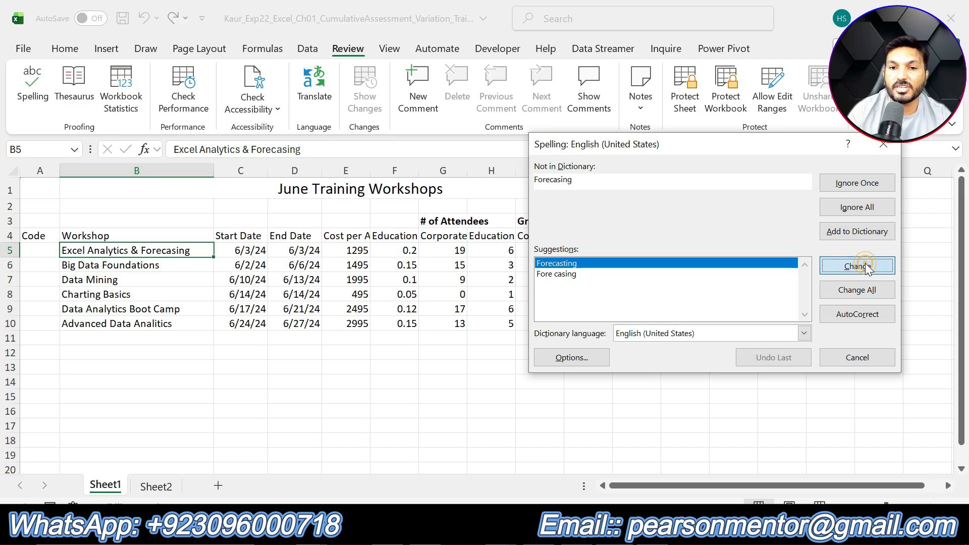
click(866, 267)
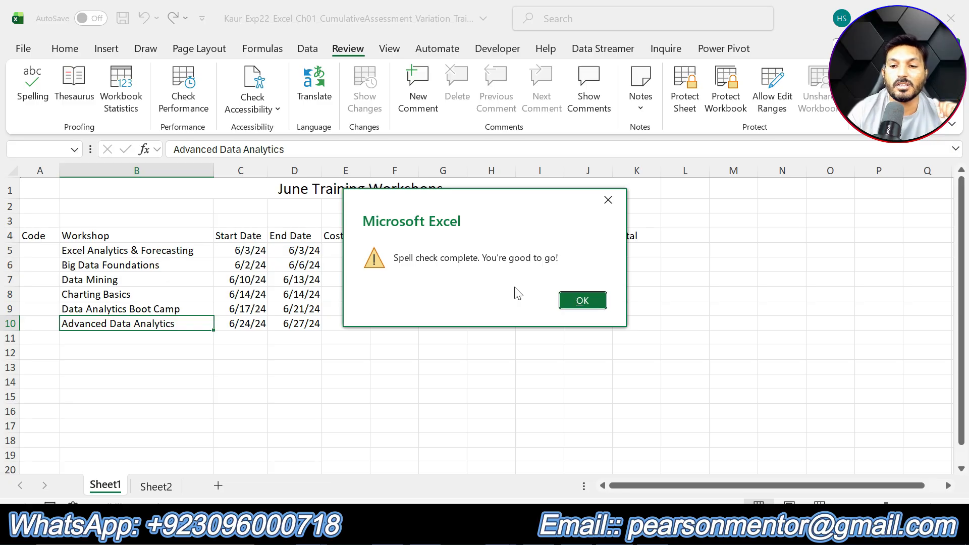
click(575, 300)
- Highlight step 4's instruction text in yellow
key(alt+Tab)
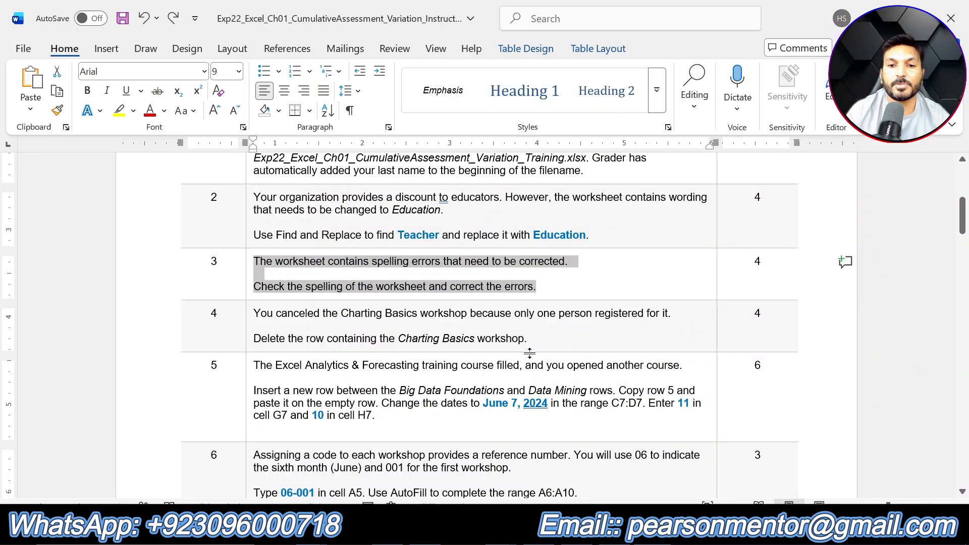
drag(543, 339, 308, 321)
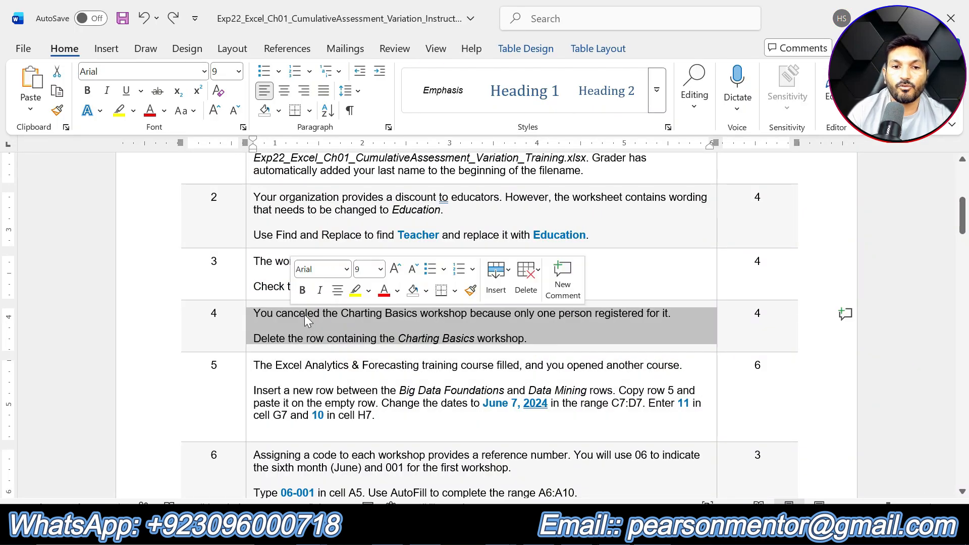
click(356, 290)
click(536, 346)
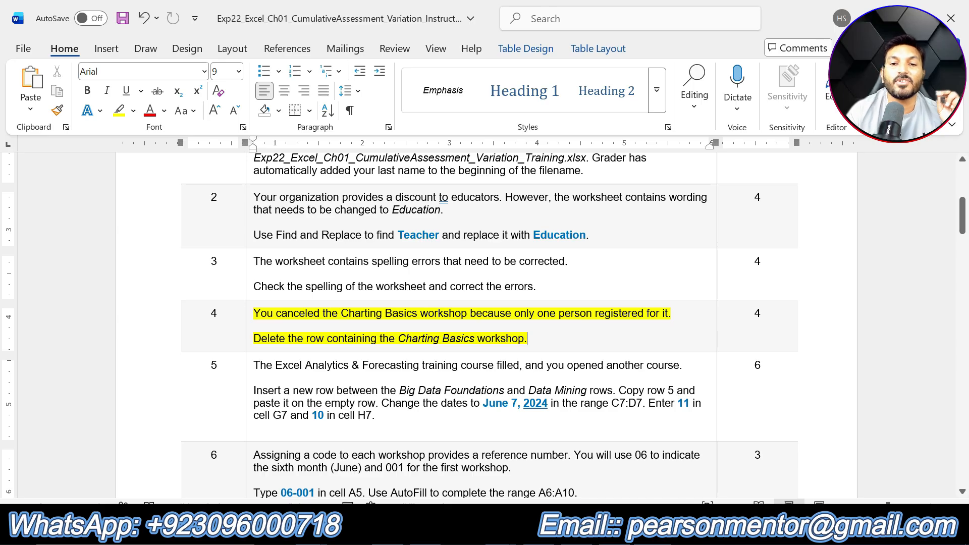
- Delete the entire Charting Basics row from the worksheet
click(580, 530)
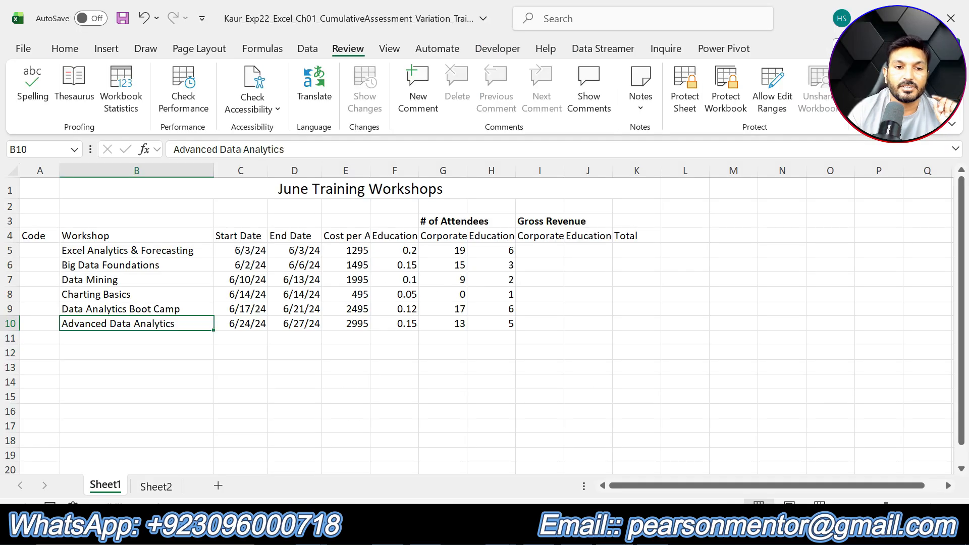
click(11, 295)
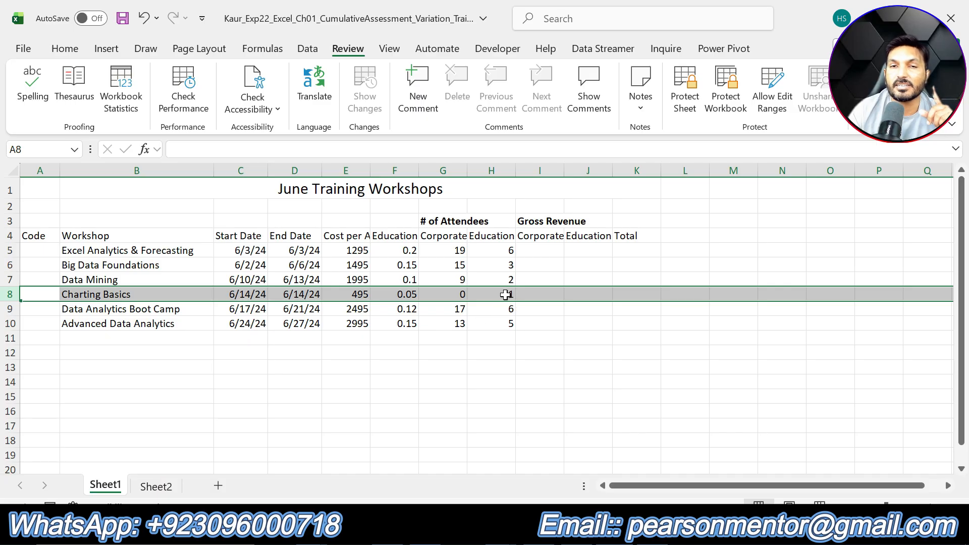
click(532, 527)
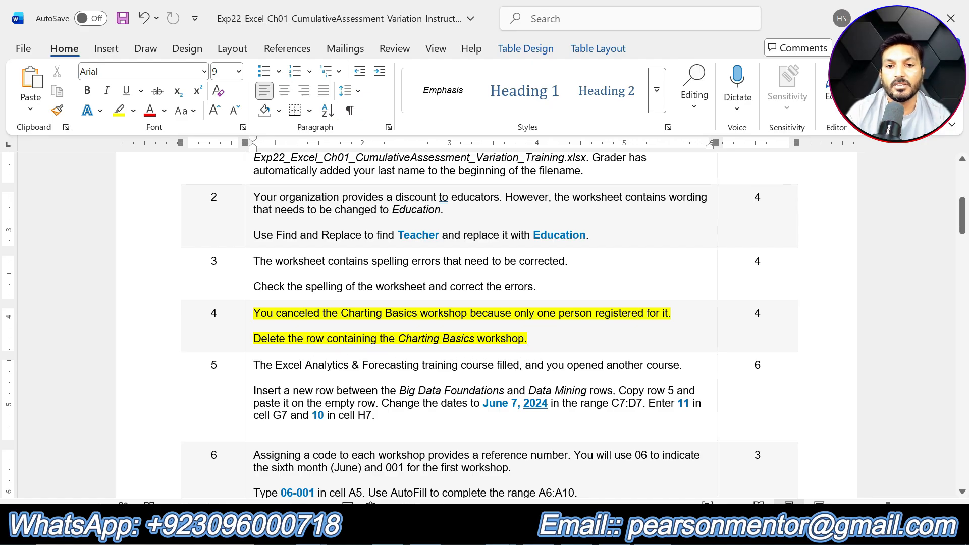
click(509, 528)
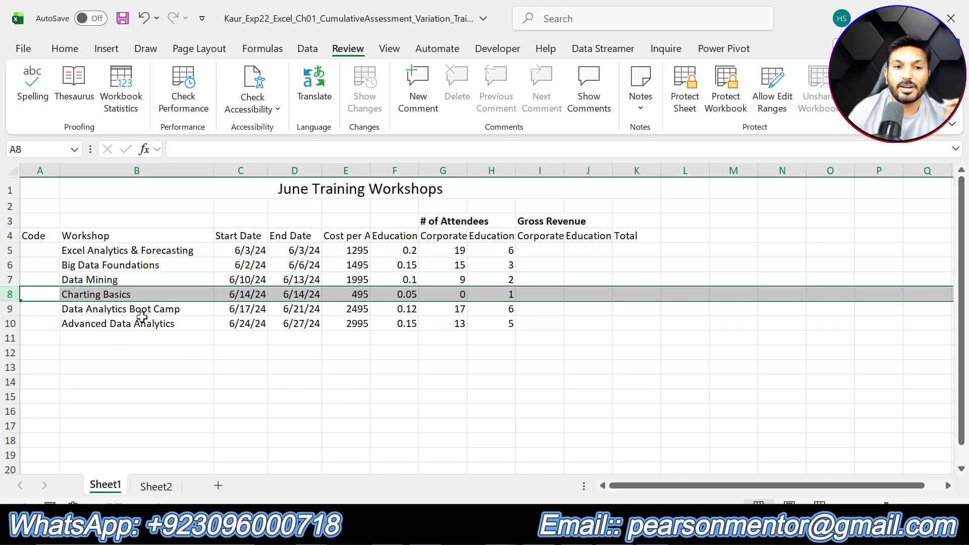
right_click(8, 293)
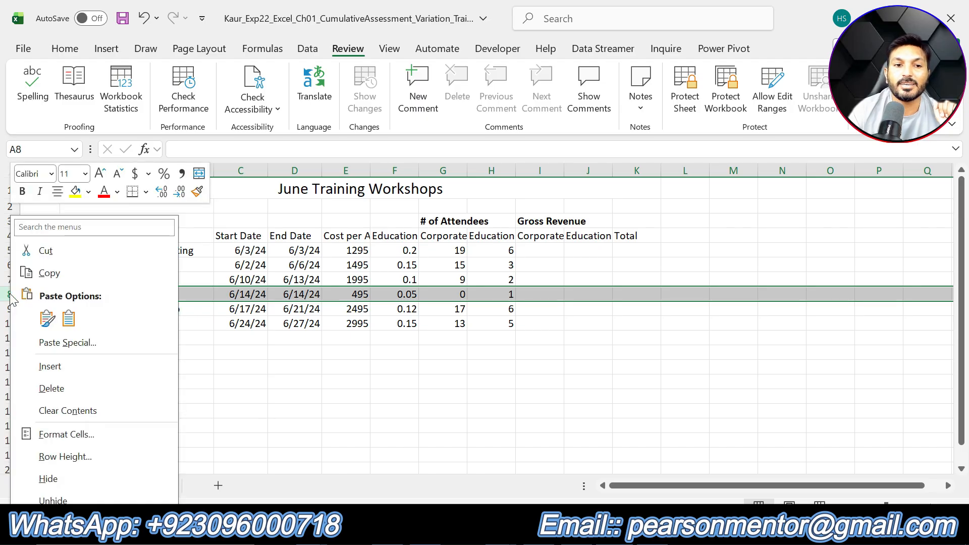
click(59, 388)
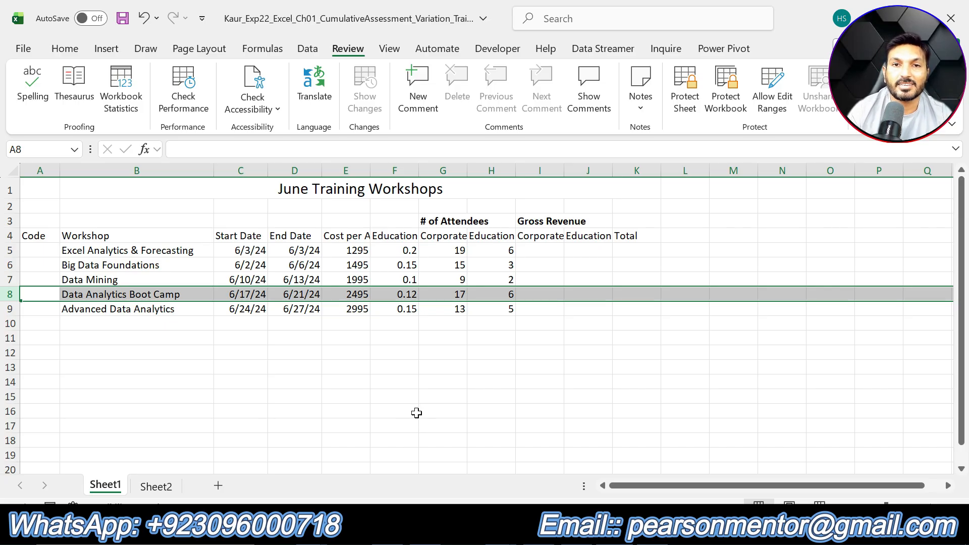
- Undo step 4's highlight and highlight step 5's instruction text in yellow
key(alt+Tab)
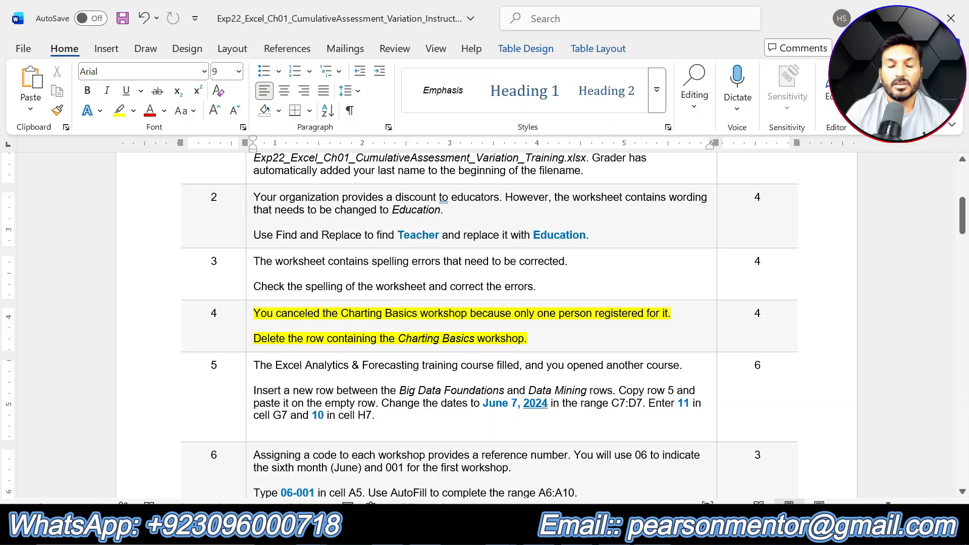
key(ctrl+z)
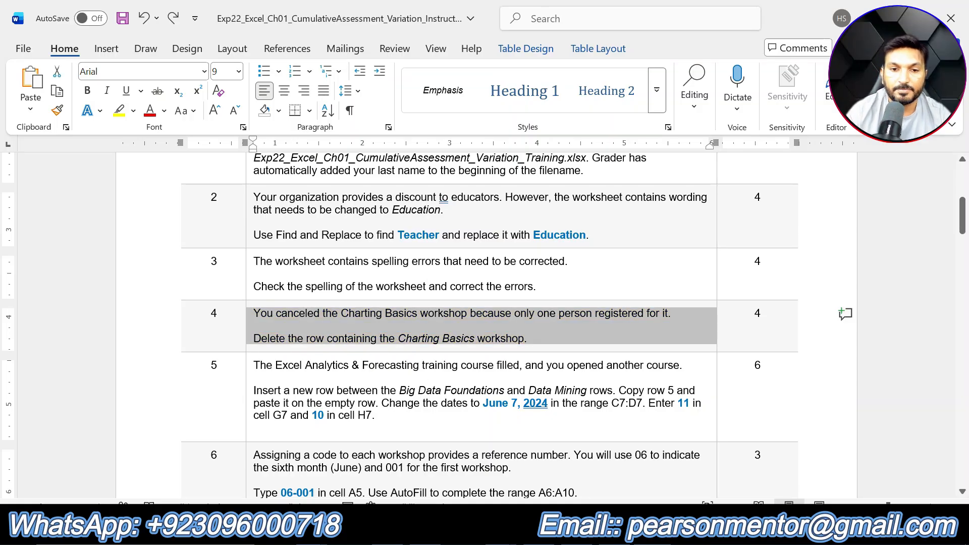
drag(389, 417, 329, 357)
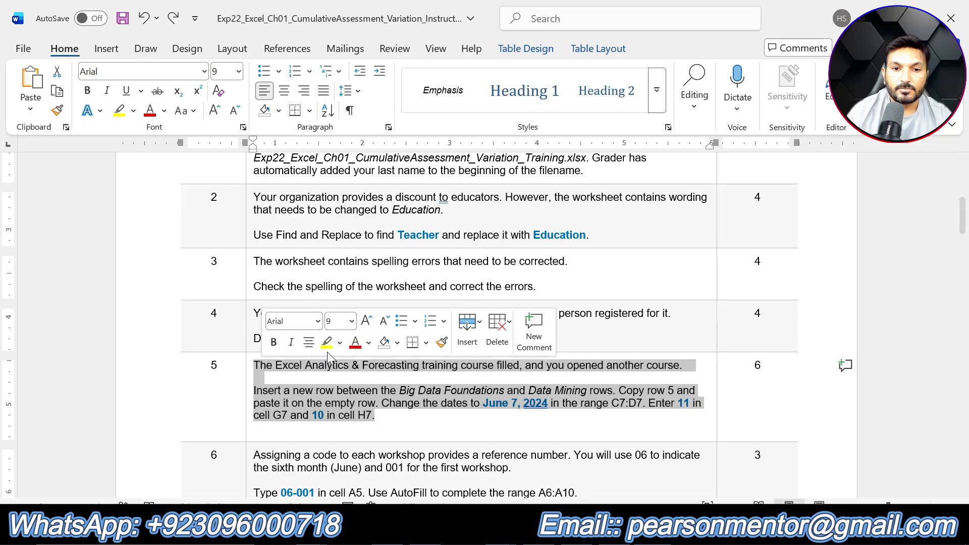
click(326, 343)
click(391, 419)
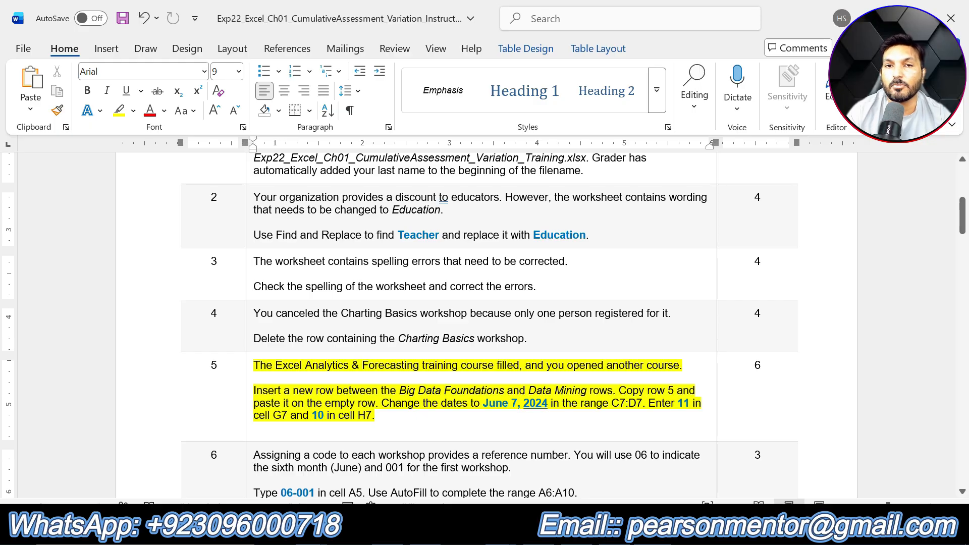
- Insert a new blank row between the Big Data Foundations and Data Mining rows
key(alt+Tab)
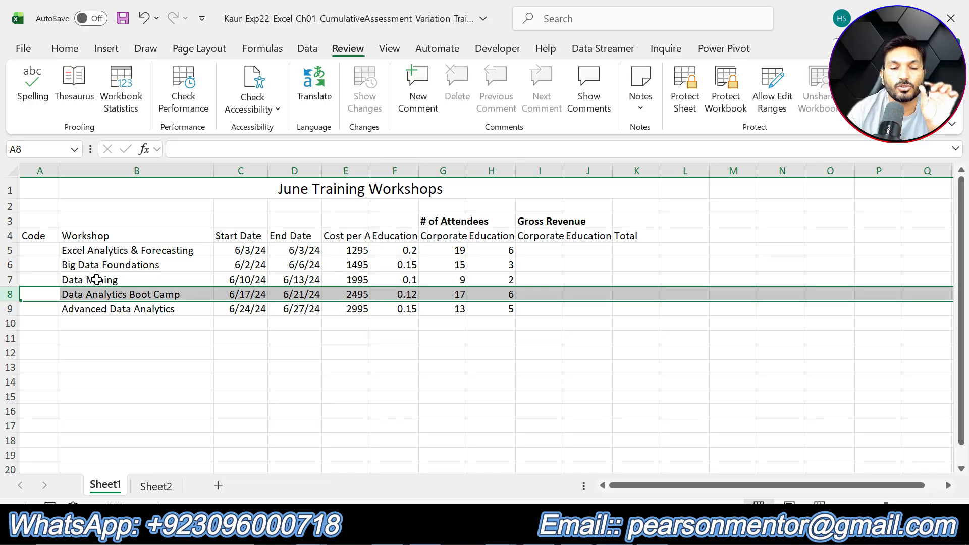
click(6, 280)
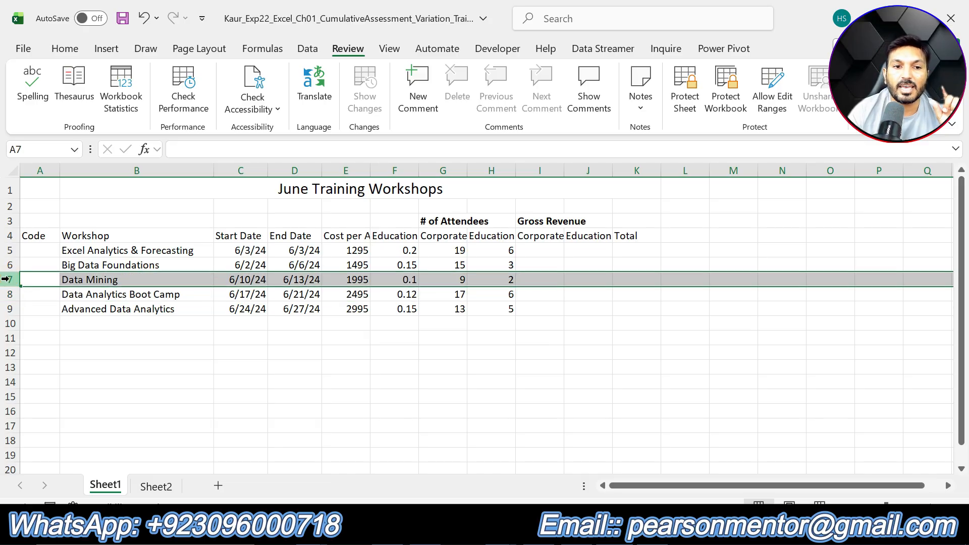
right_click(6, 279)
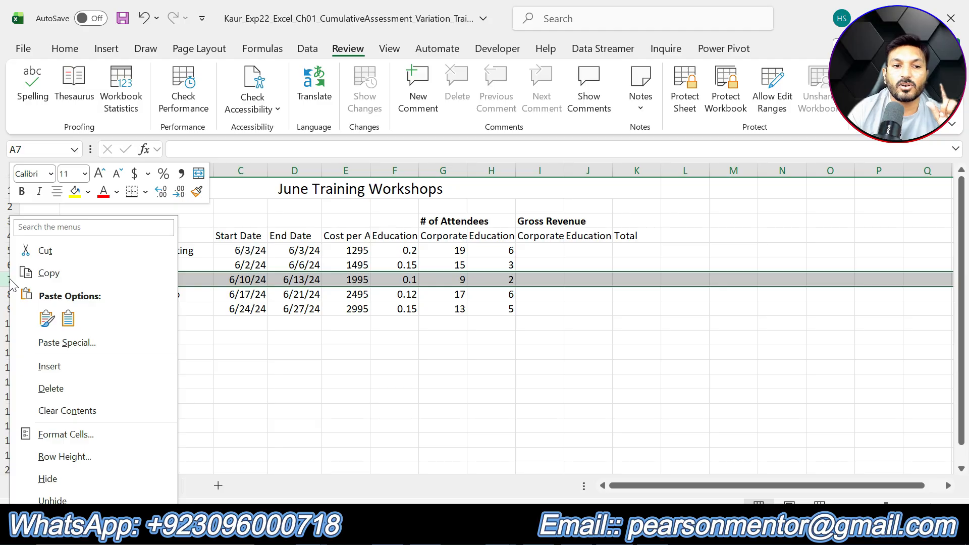
click(66, 365)
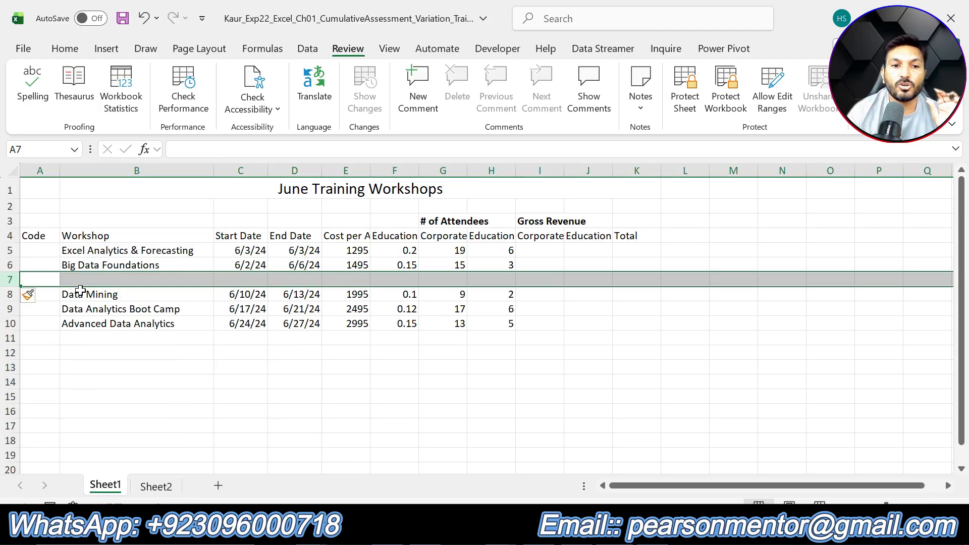
click(97, 279)
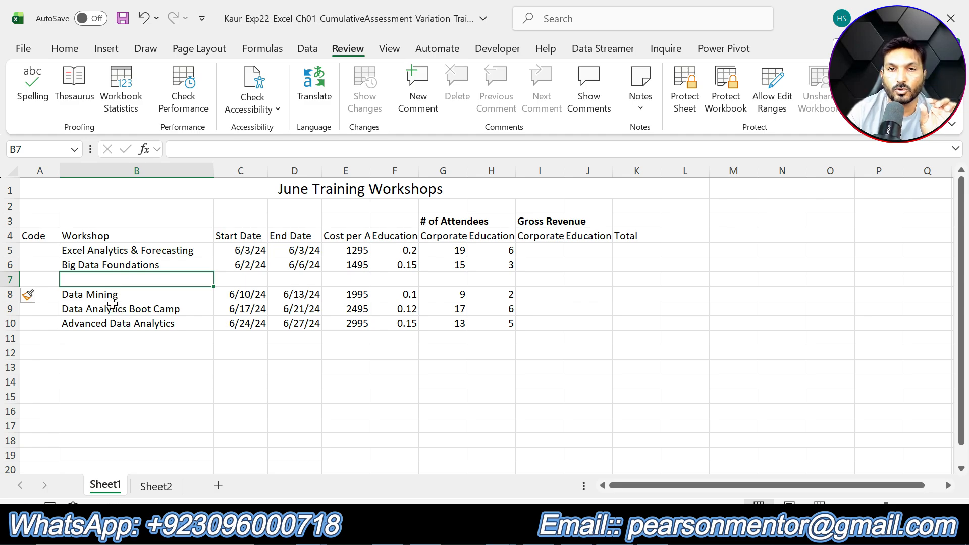
key(ctrl+z)
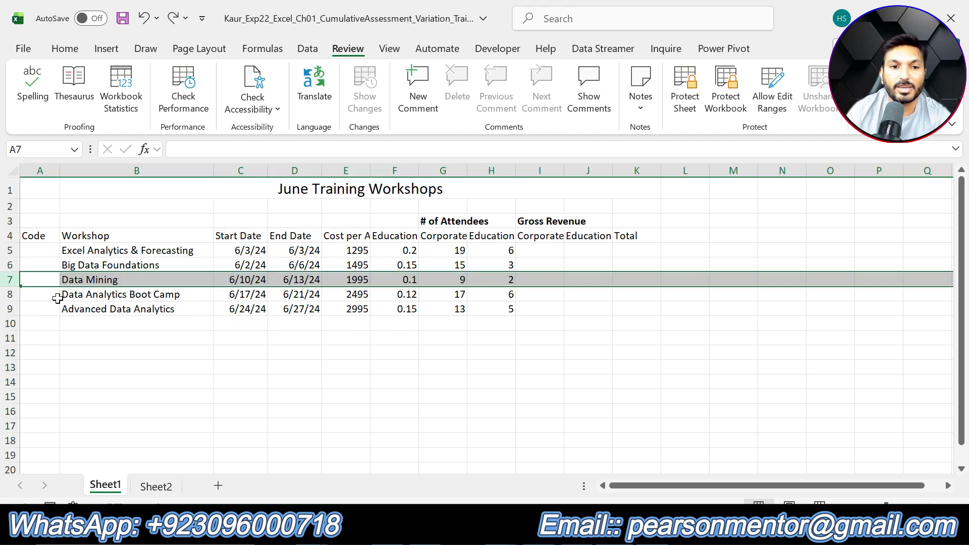
right_click(6, 279)
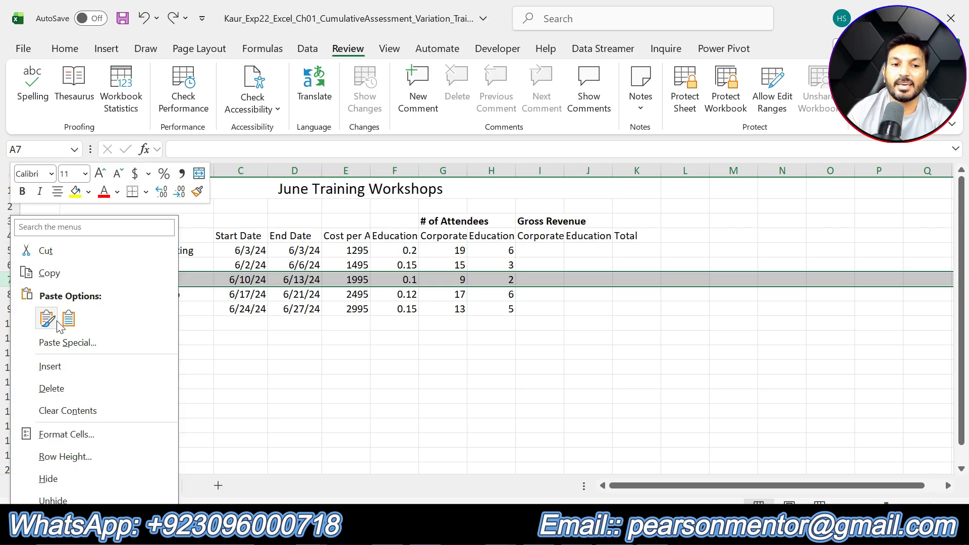
click(67, 366)
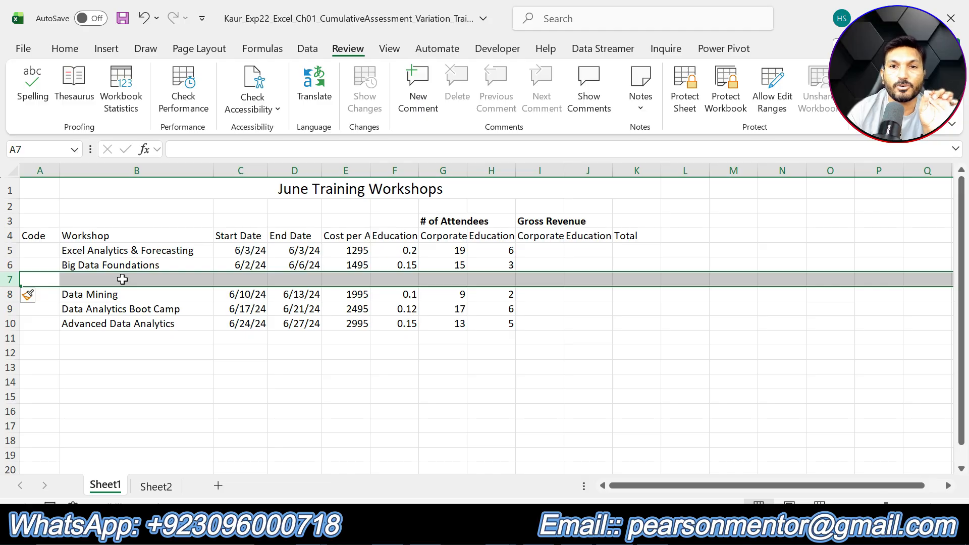
- Copy row 5 and paste it into the new empty row 7
key(alt+Tab)
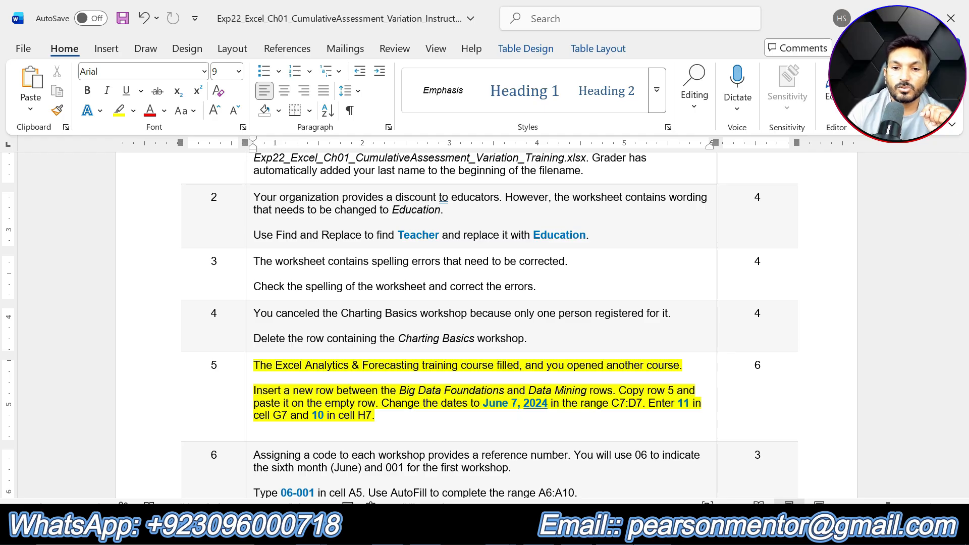
key(alt+Tab)
click(10, 251)
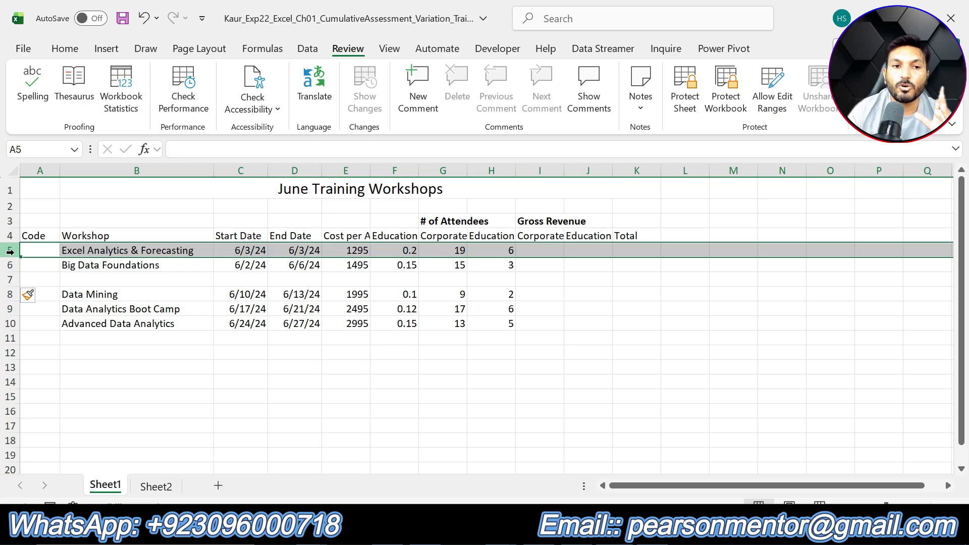
right_click(10, 251)
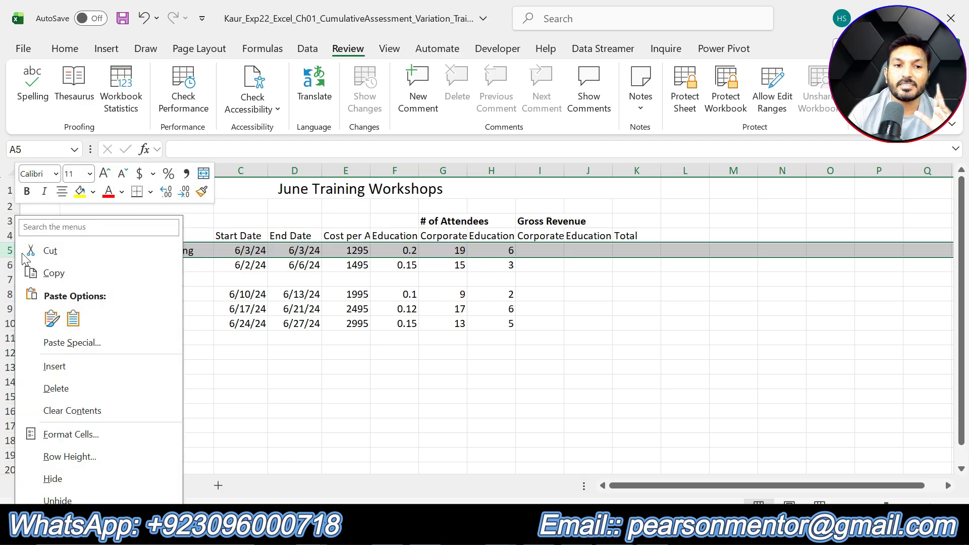
click(50, 275)
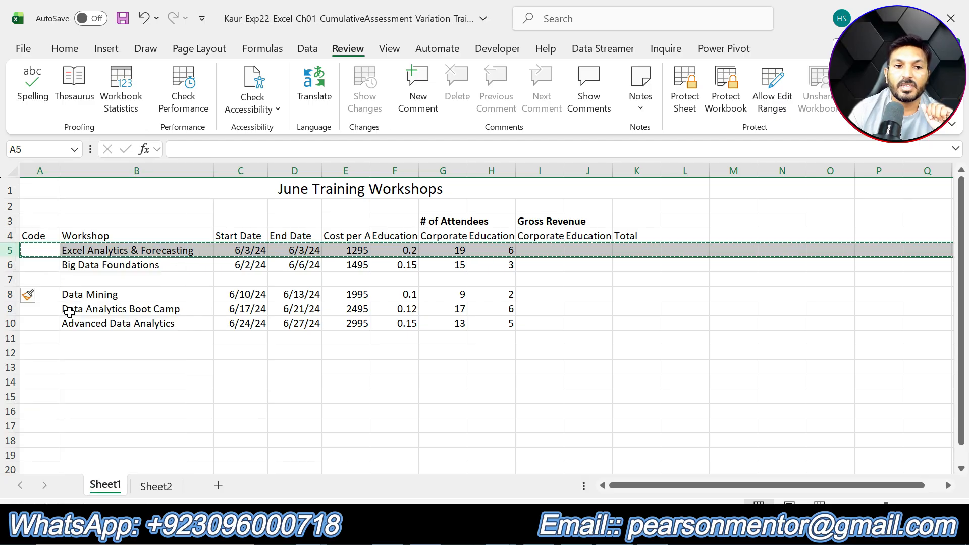
click(6, 278)
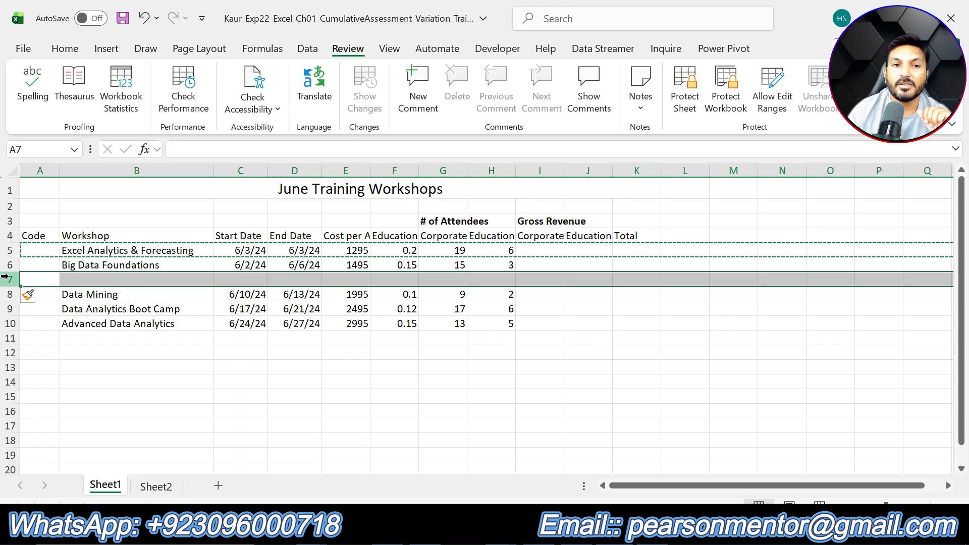
click(64, 48)
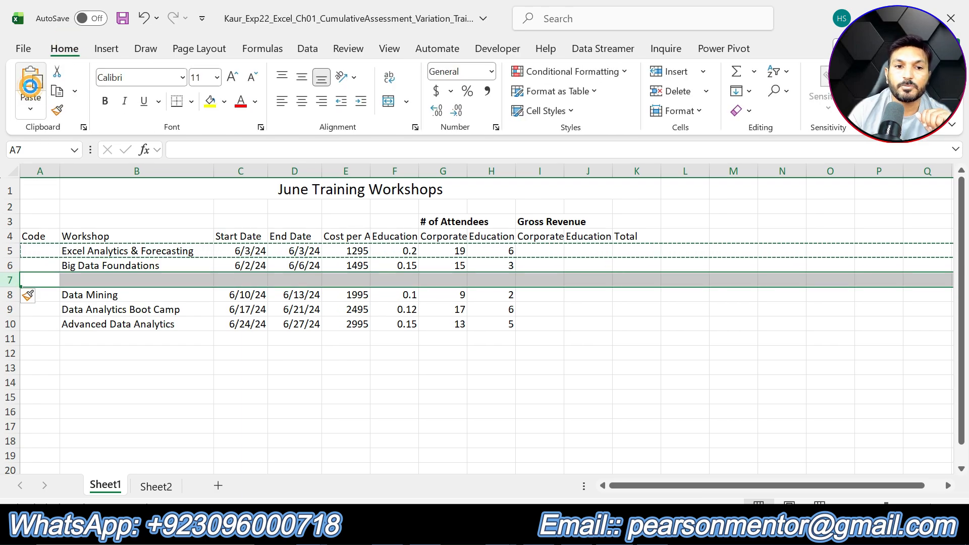
click(31, 84)
key(Escape)
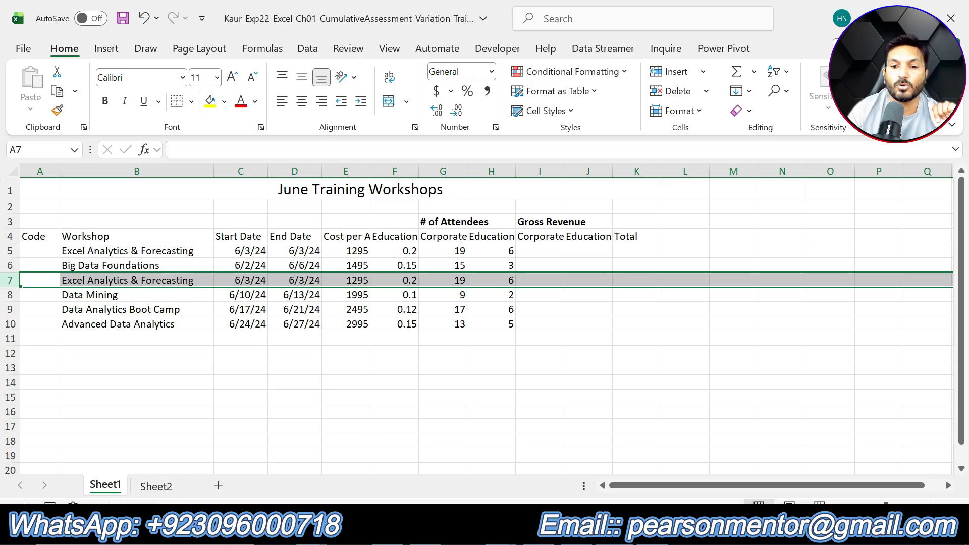
- Change both the start and end dates of the new Excel Analytics & Forecasting row in C7:D7 to 6/7/2024
click(599, 529)
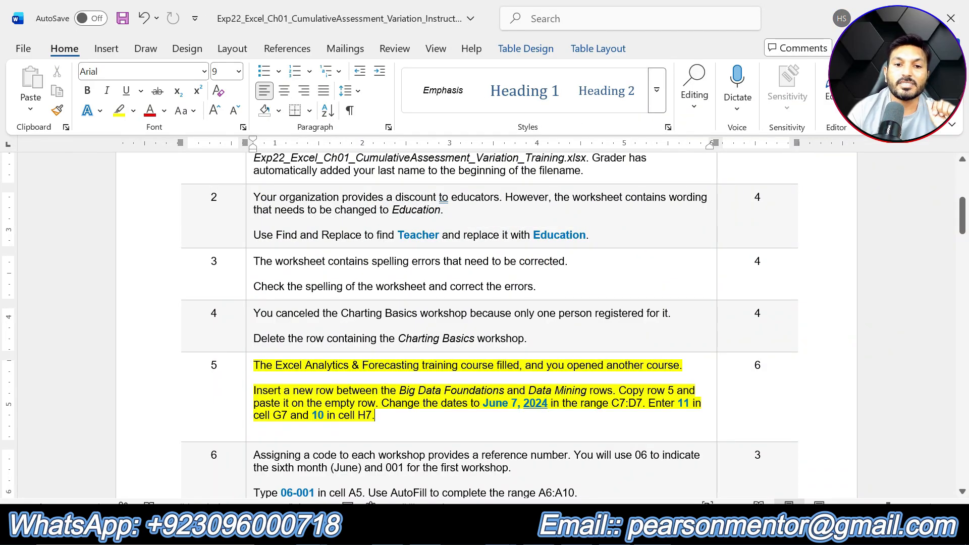
drag(483, 404, 548, 406)
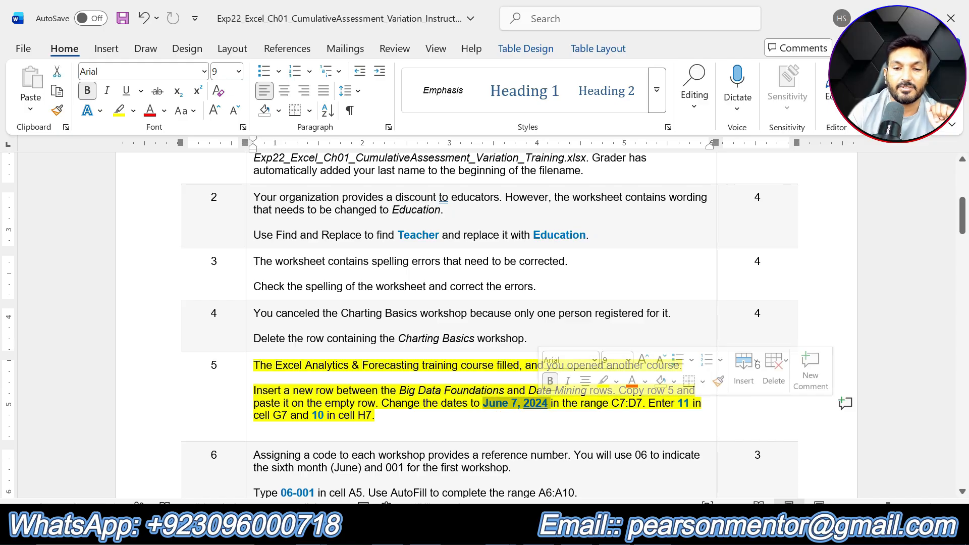
click(449, 530)
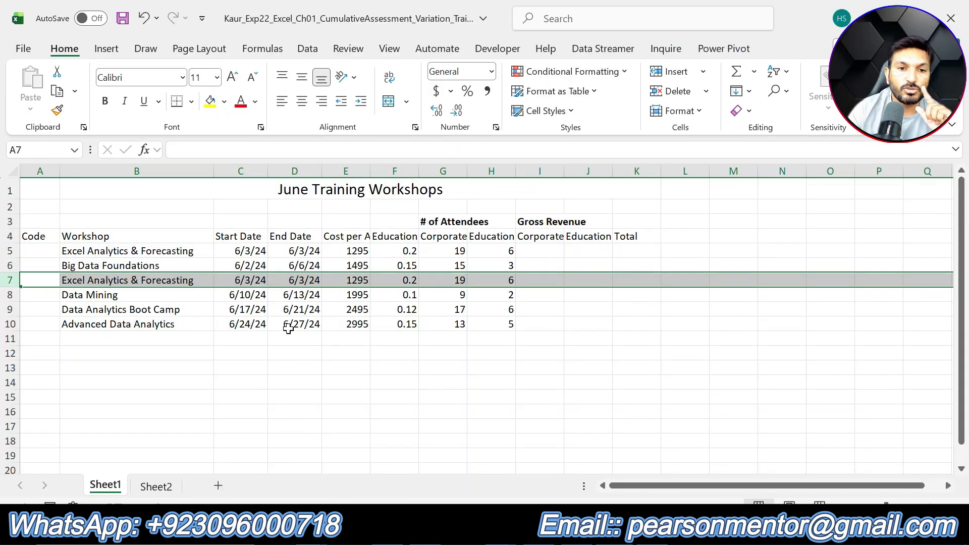
click(254, 281)
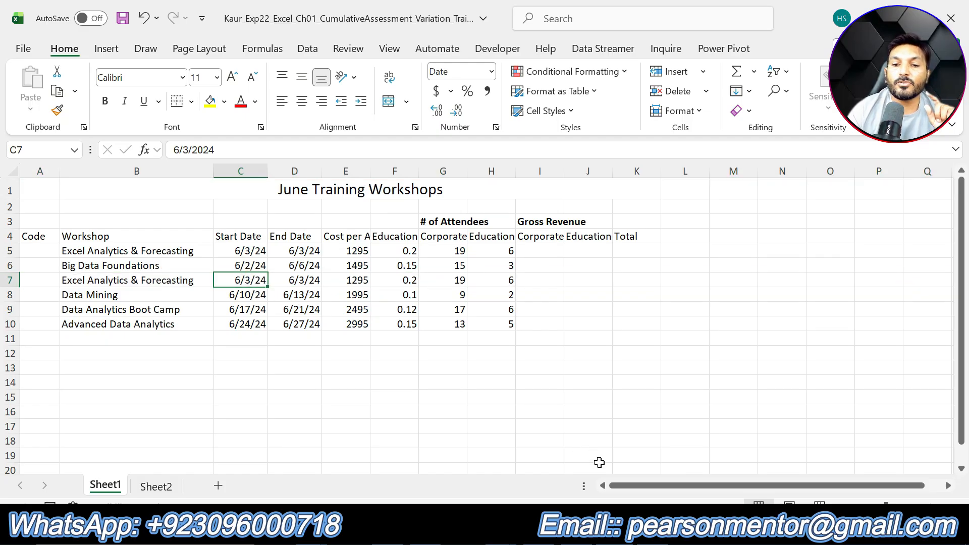
key(alt+Tab)
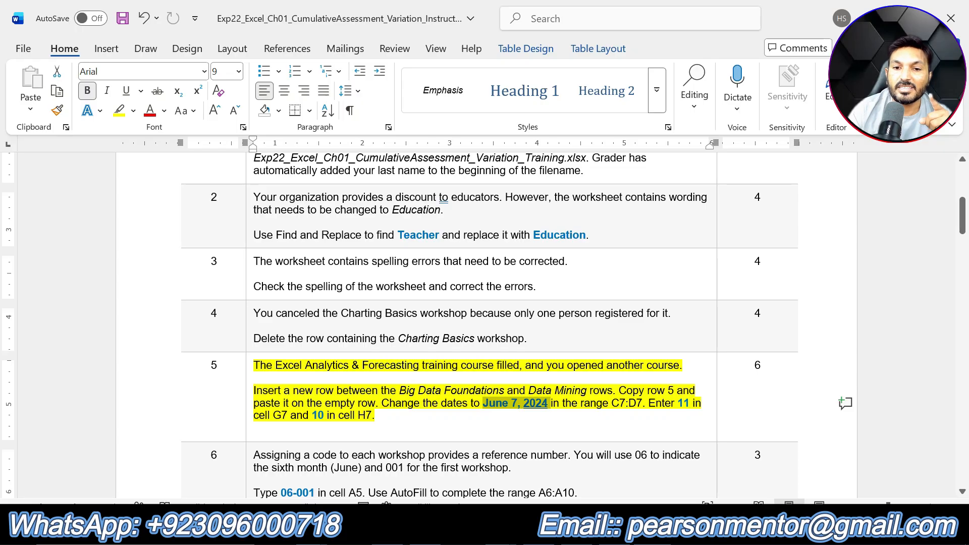
key(alt+Tab)
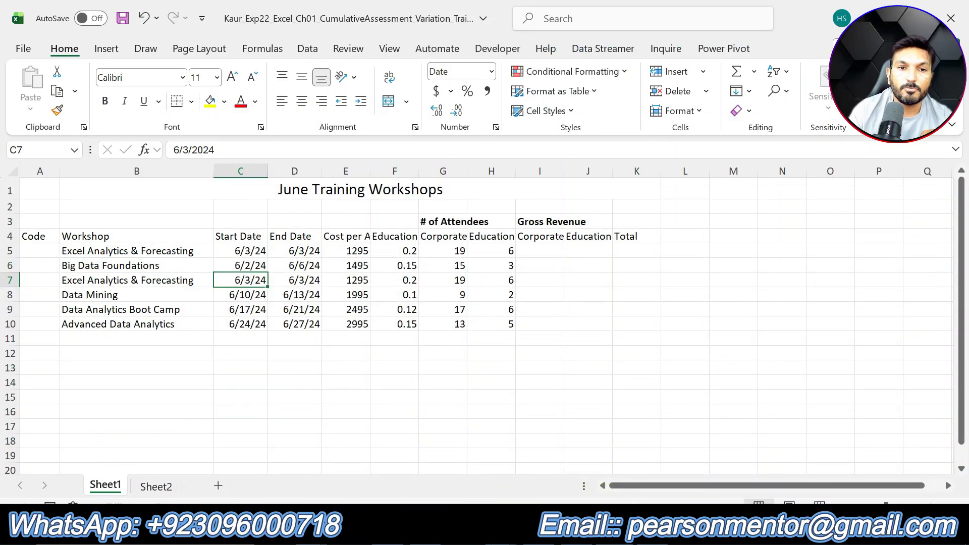
double_click(185, 150)
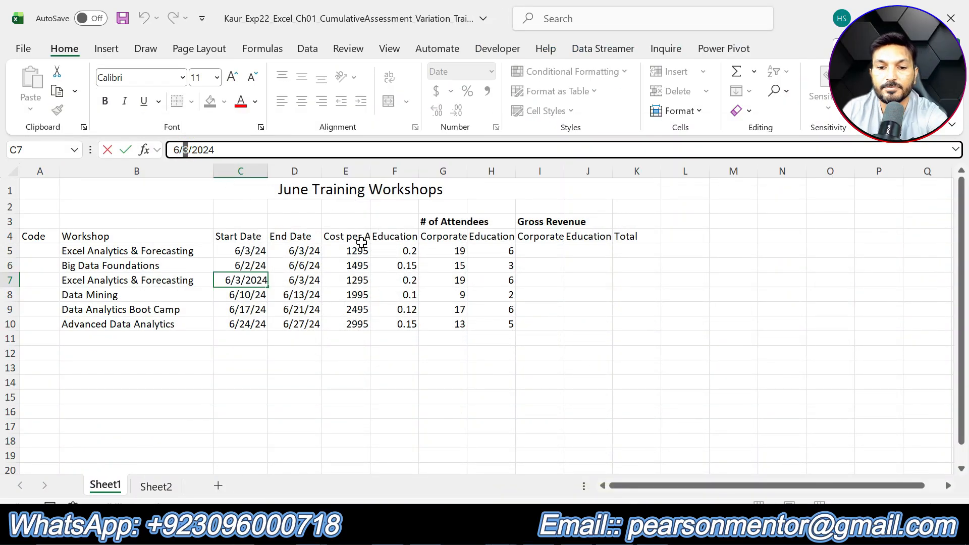
text(7)
key(Return)
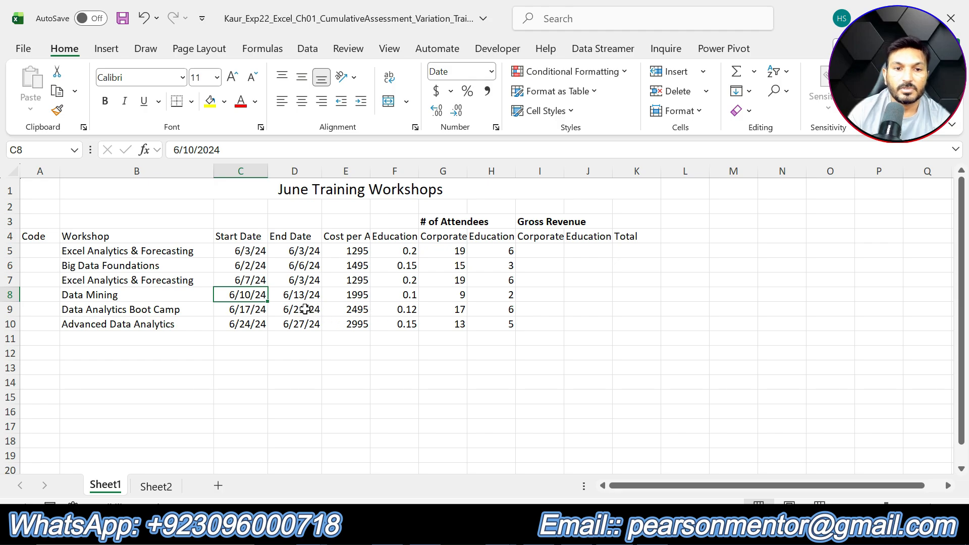
click(304, 281)
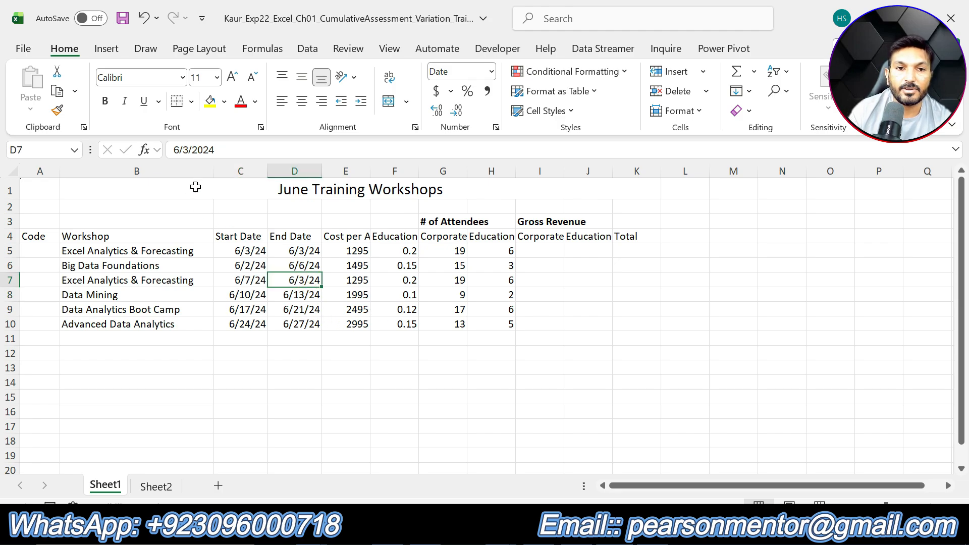
double_click(185, 150)
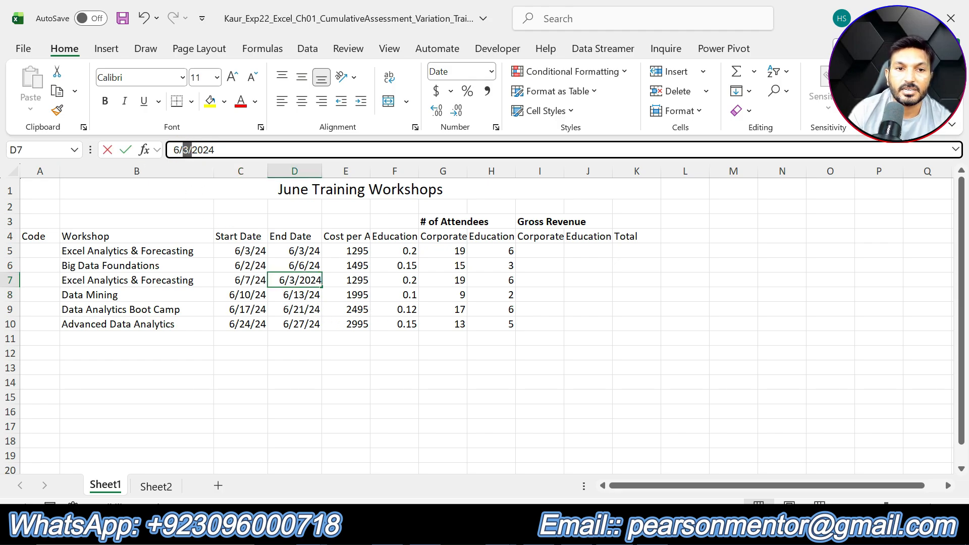
text(7)
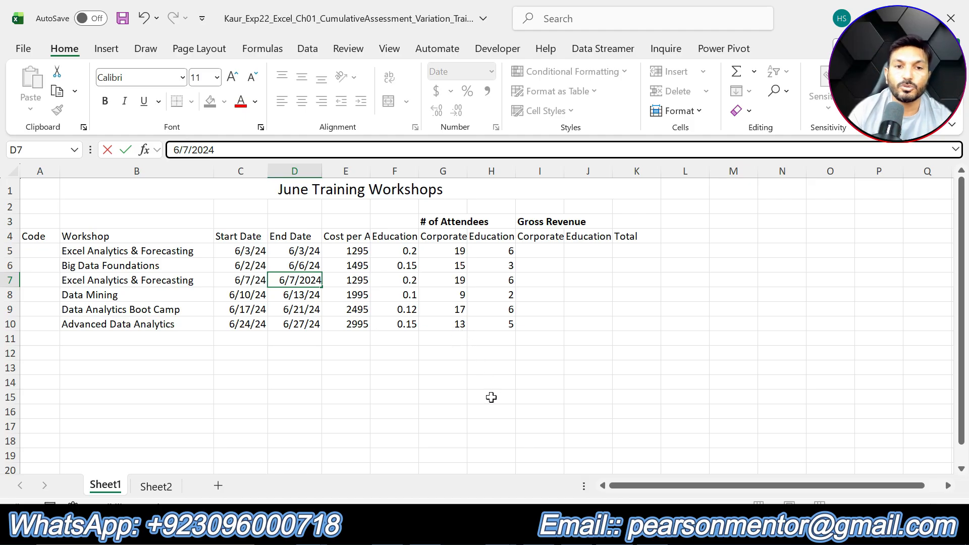
key(Return)
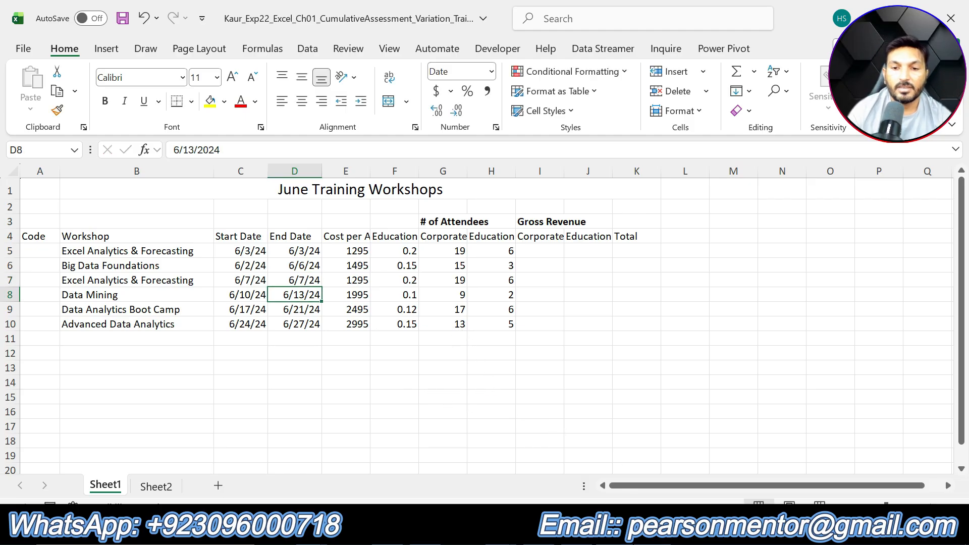
- Enter 11 as the corporate attendees in cell G7
key(alt+Tab)
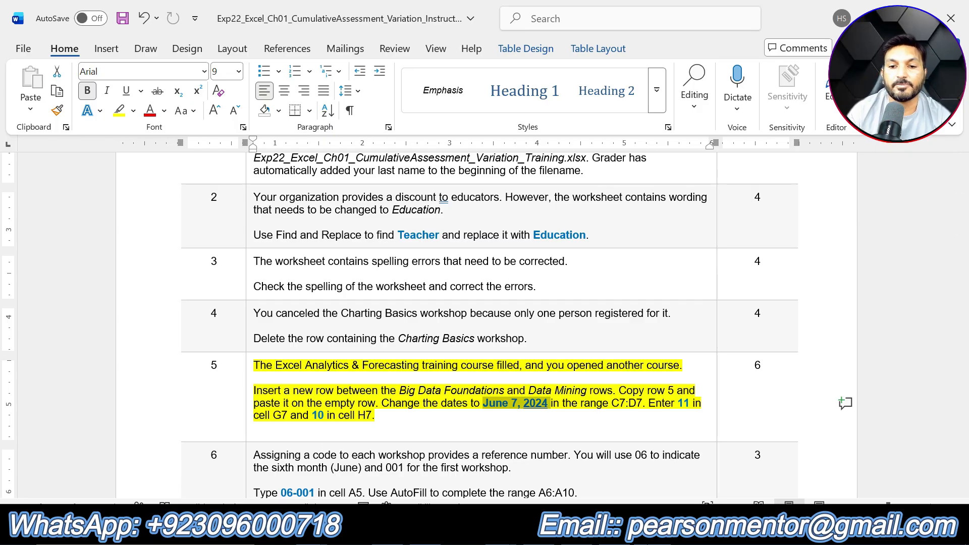
key(alt+Tab)
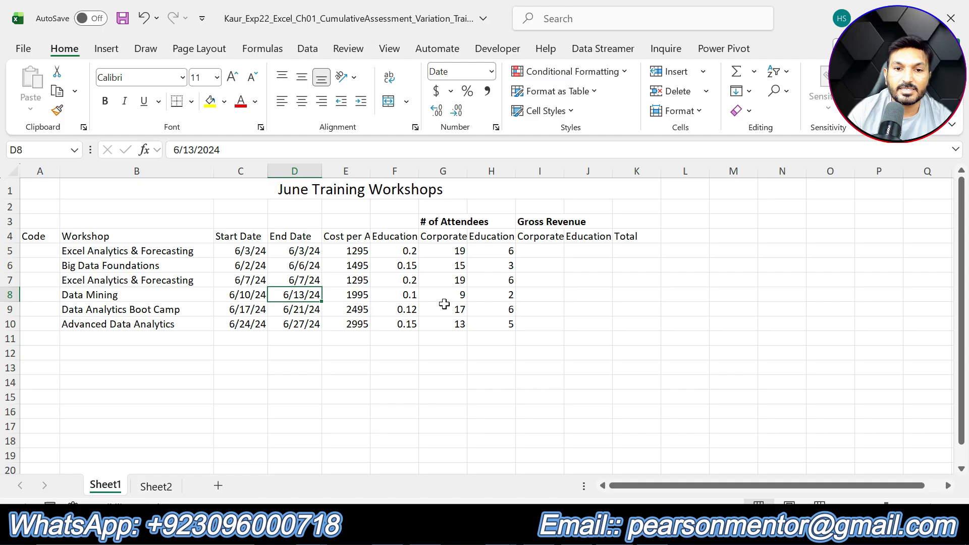
click(456, 280)
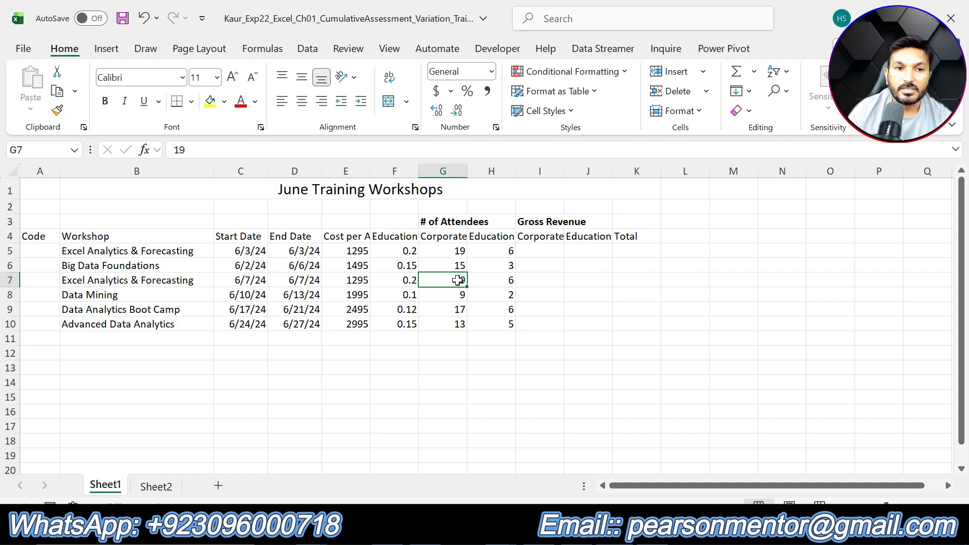
double_click(210, 146)
key(BackSpace)
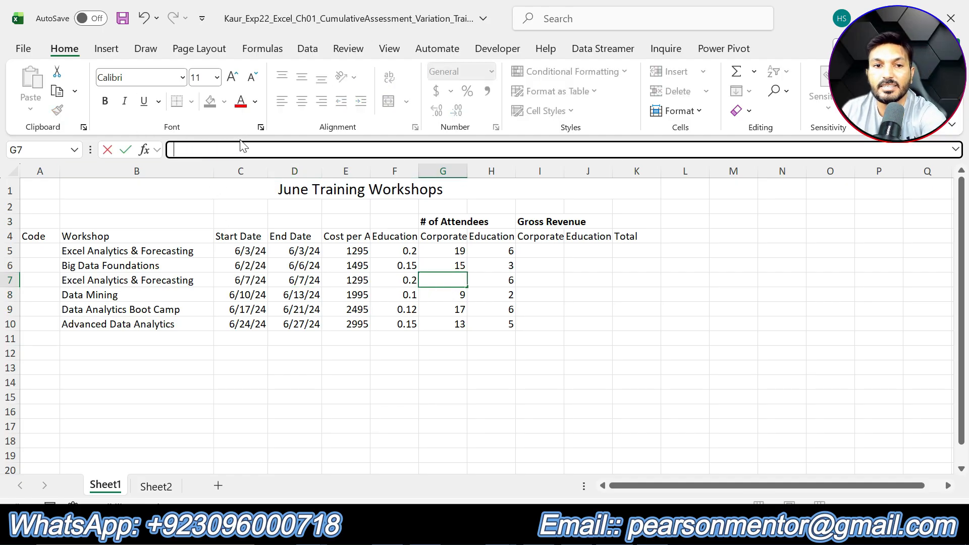
text(11)
key(Return)
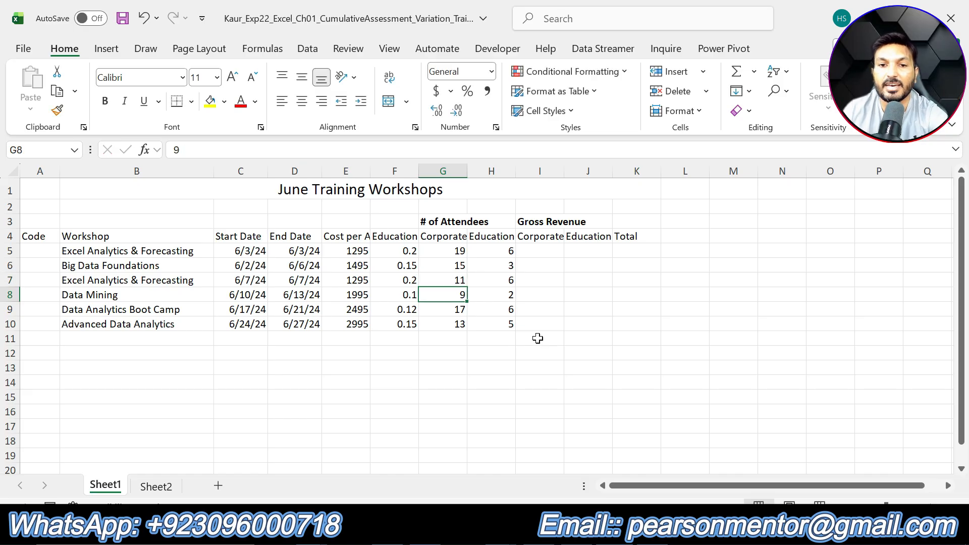
- Enter 10 as the education attendees in cell H7
click(506, 280)
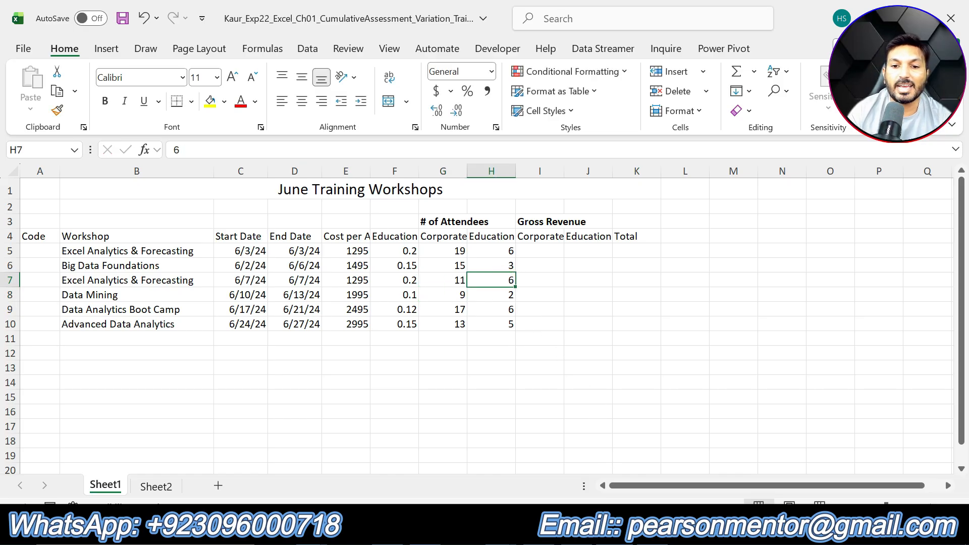
key(alt+Tab)
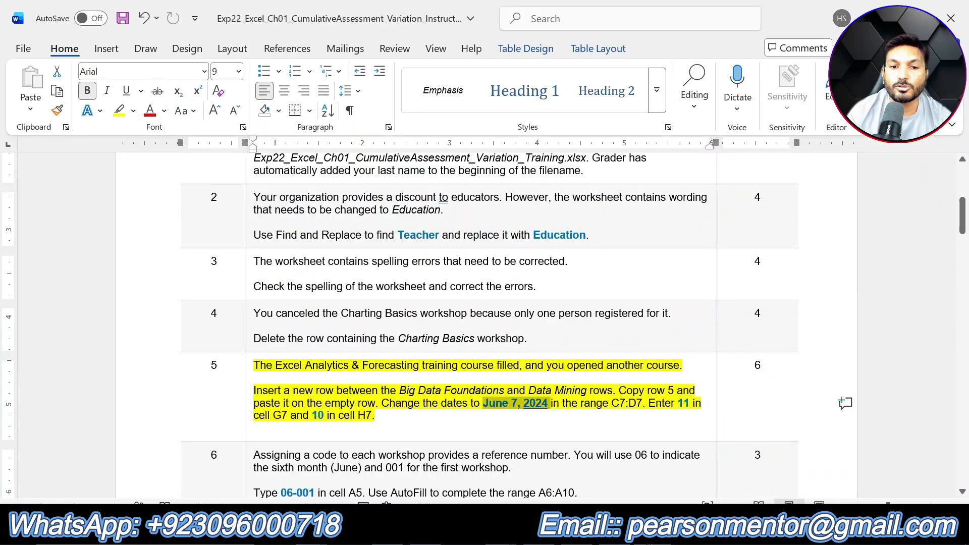
key(alt+Tab)
click(179, 150)
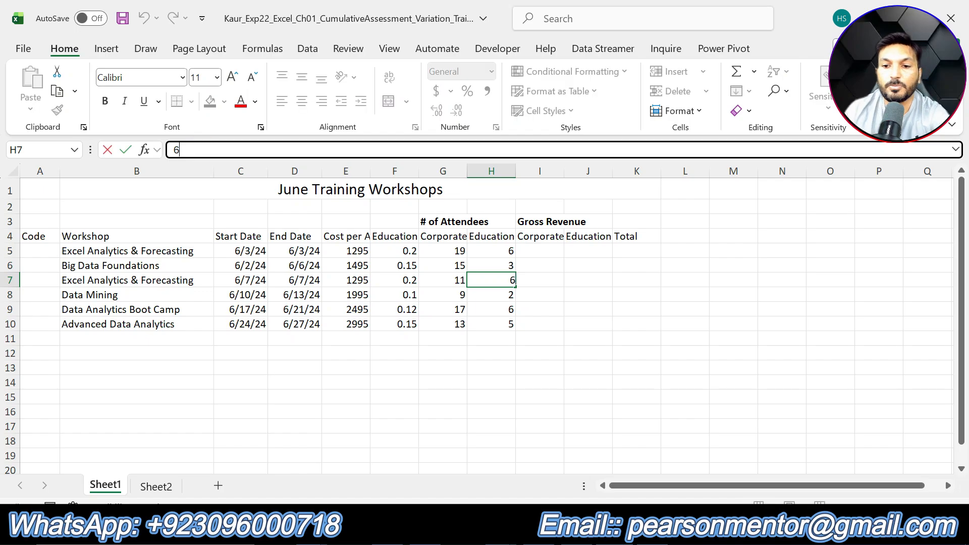
key(BackSpace)
text(10)
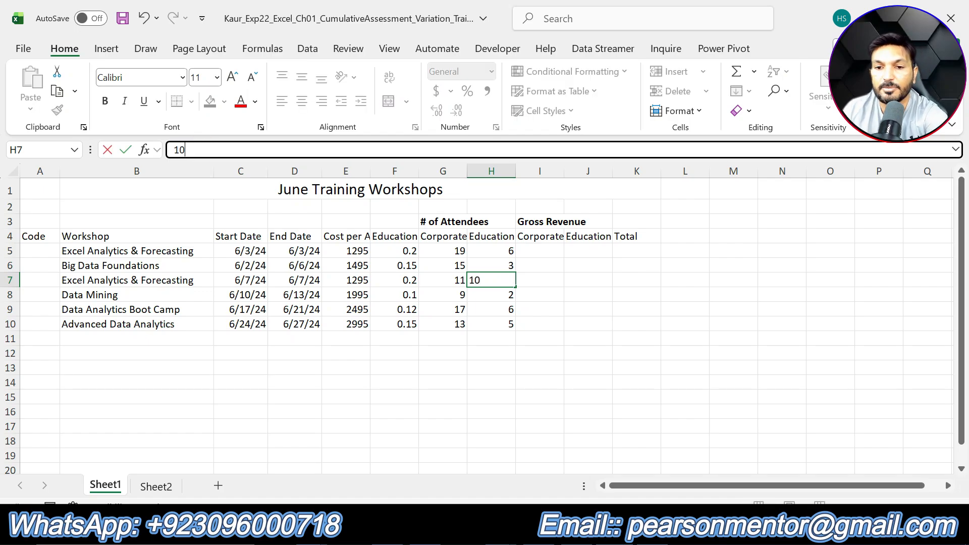
key(Return)
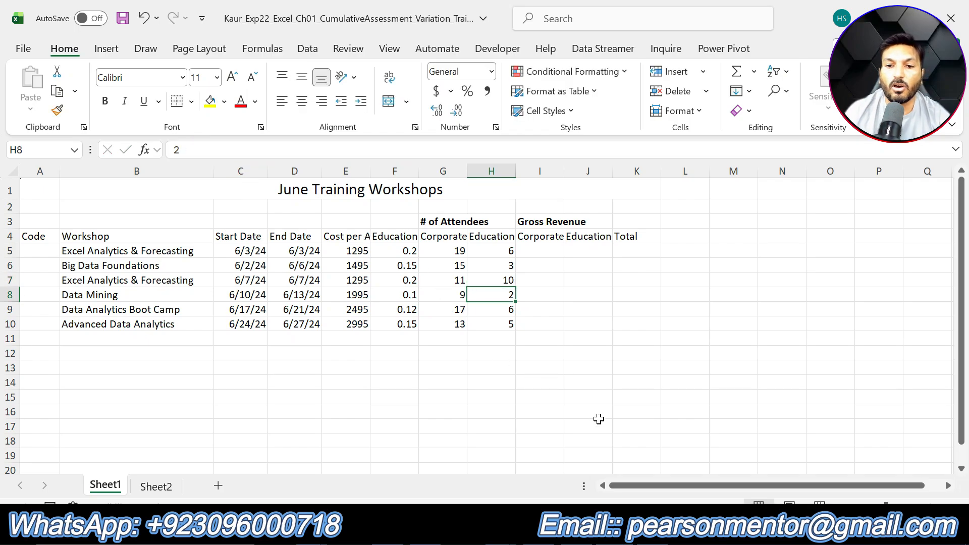
- In the instructions document, undo the stray character and the yellow highlight on step 5's instruction text
key(alt+Tab)
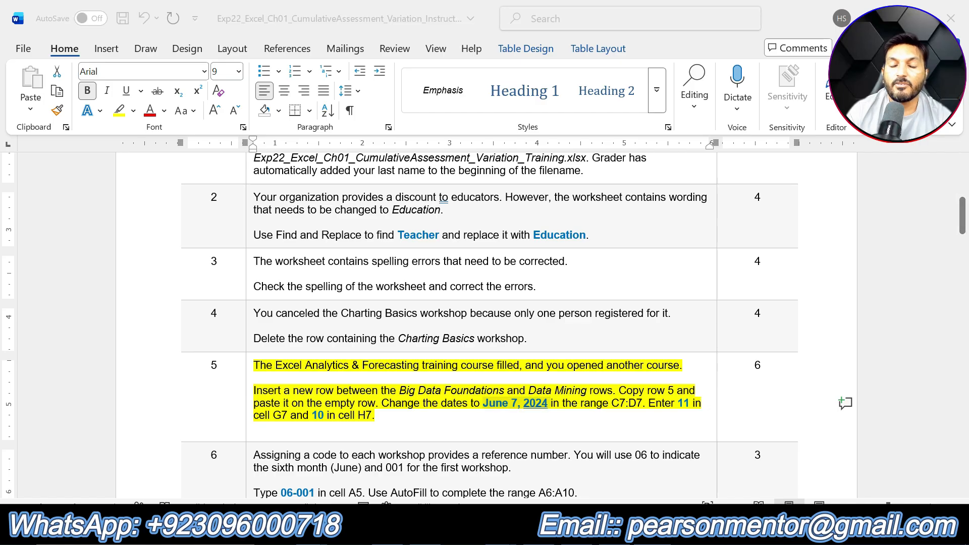
key(alt+Tab)
key(alt+Tab)
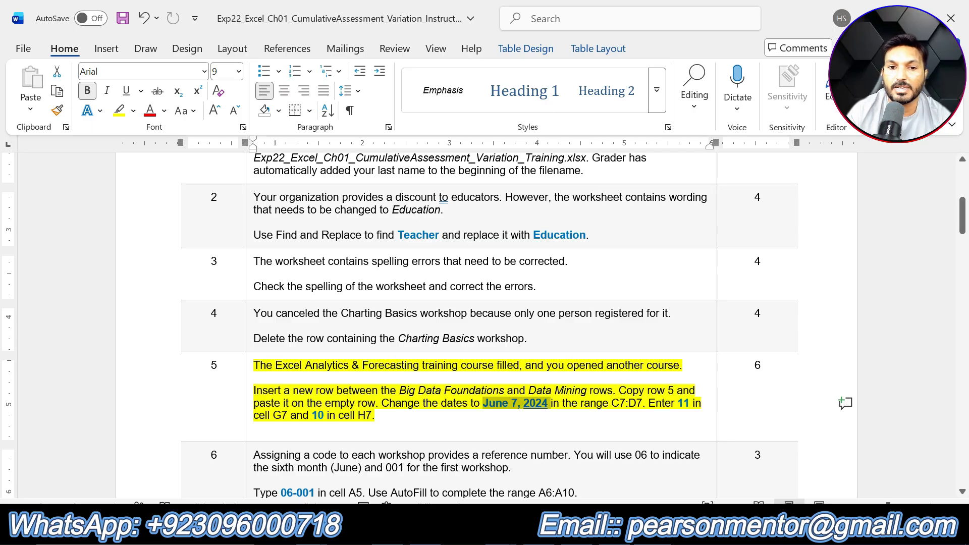
click(399, 413)
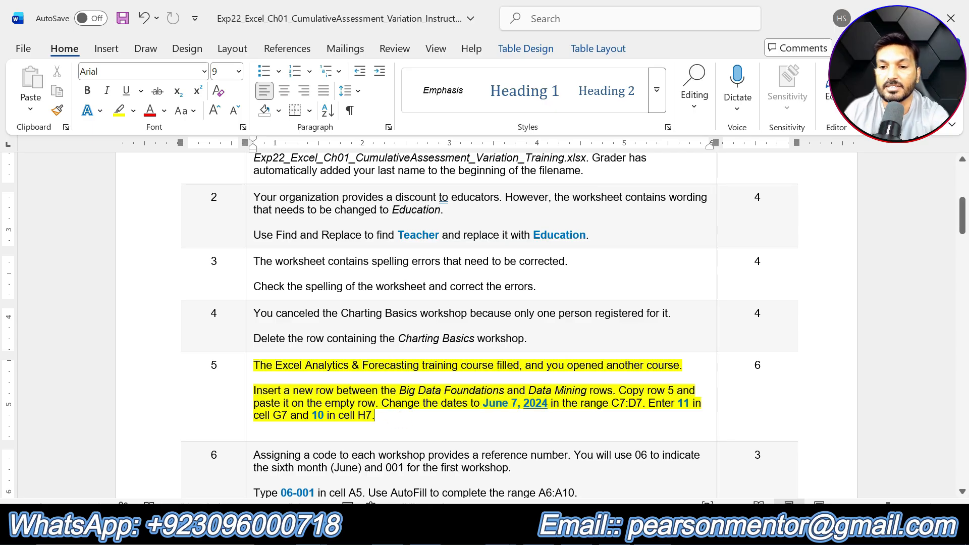
text(])
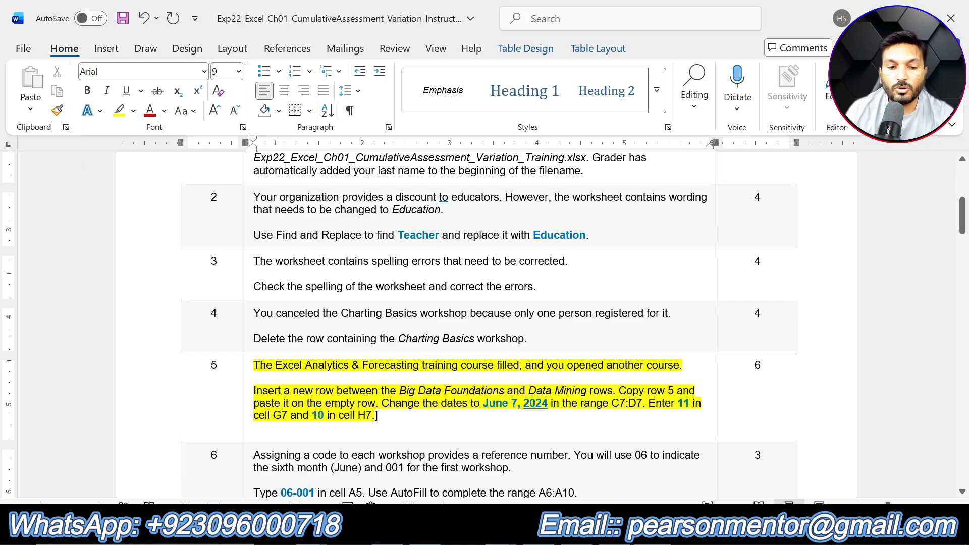
key(ctrl+z)
key(ctrl+z)
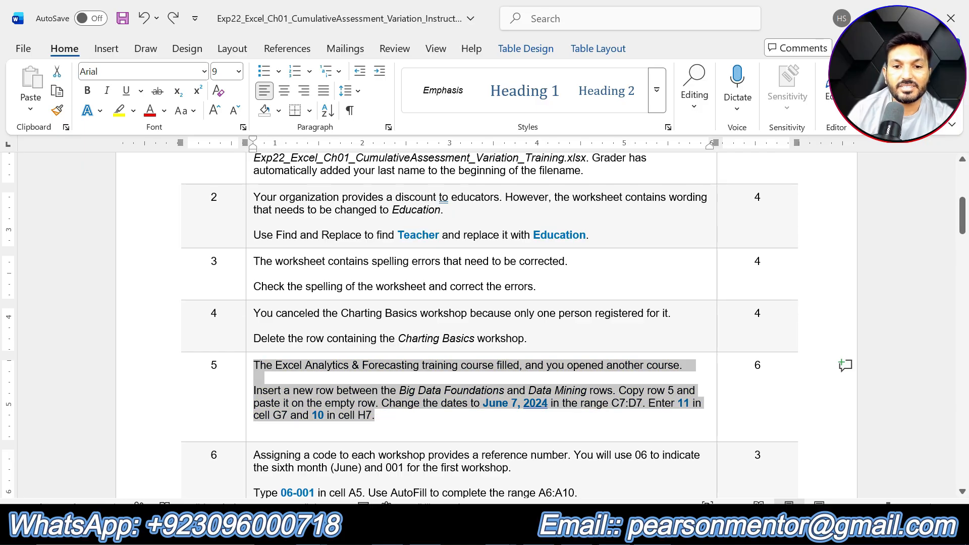
- Highlight step 6's instruction text in yellow
scroll(517, 326, down, 2)
scroll(574, 342, down, 2)
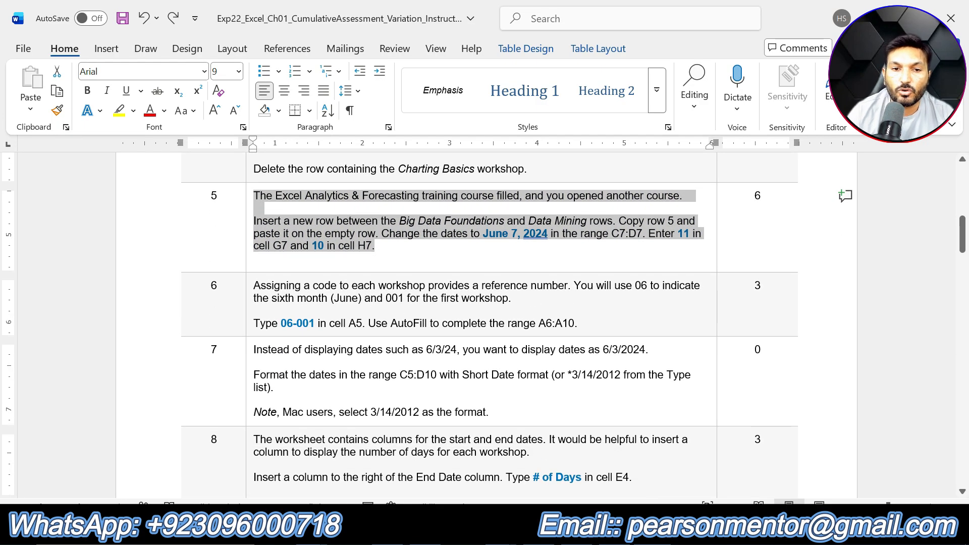
drag(578, 324, 251, 286)
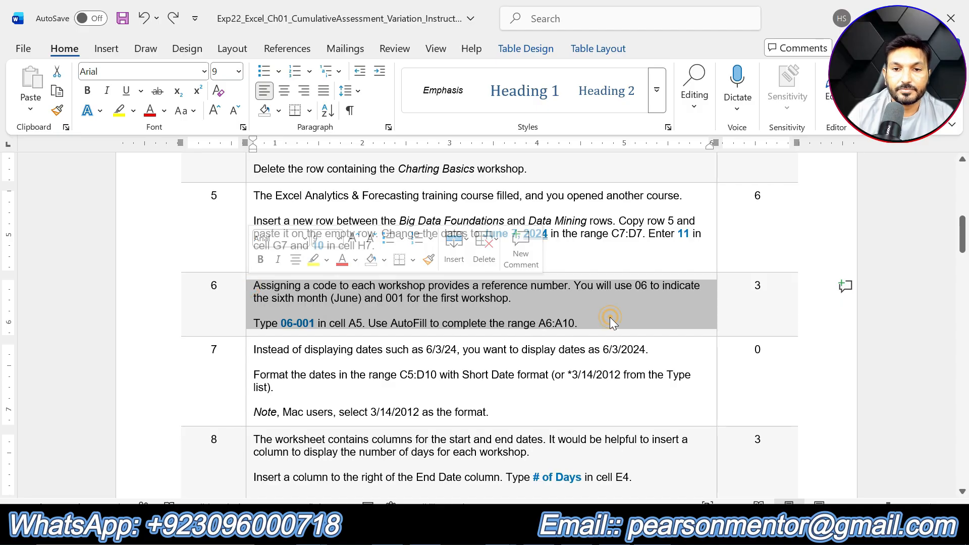
click(590, 322)
drag(590, 322, 253, 286)
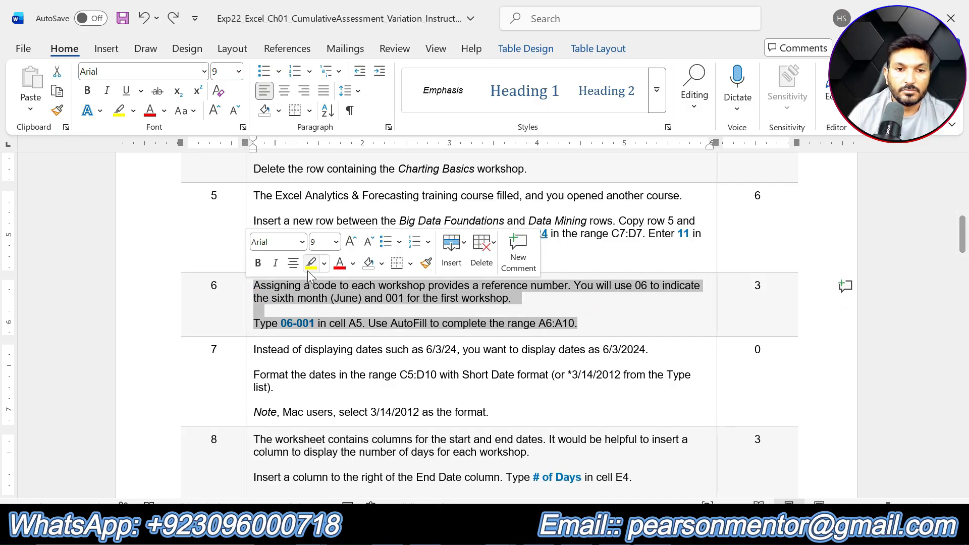
click(316, 255)
click(349, 309)
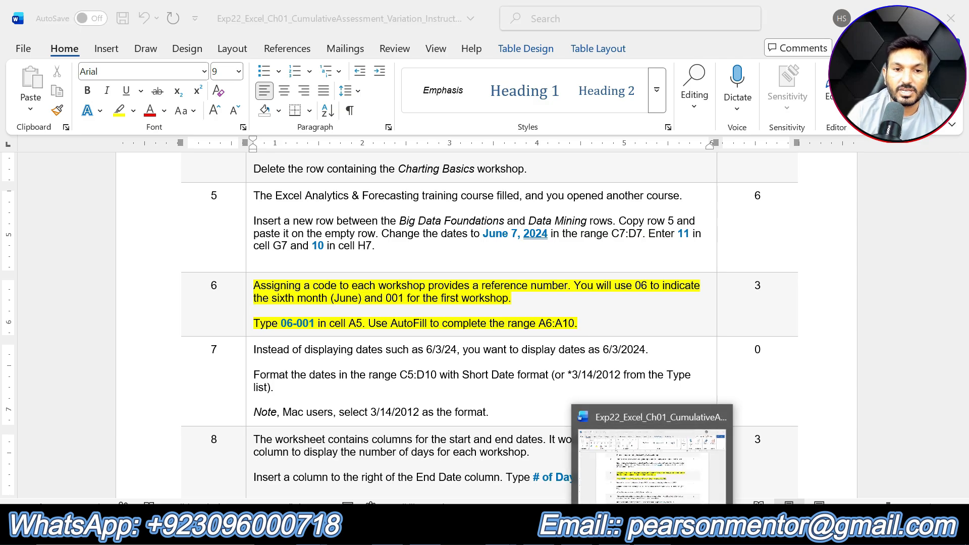
- Enter the workshop code 06-001 in cell A5 of the worksheet
click(627, 530)
click(40, 251)
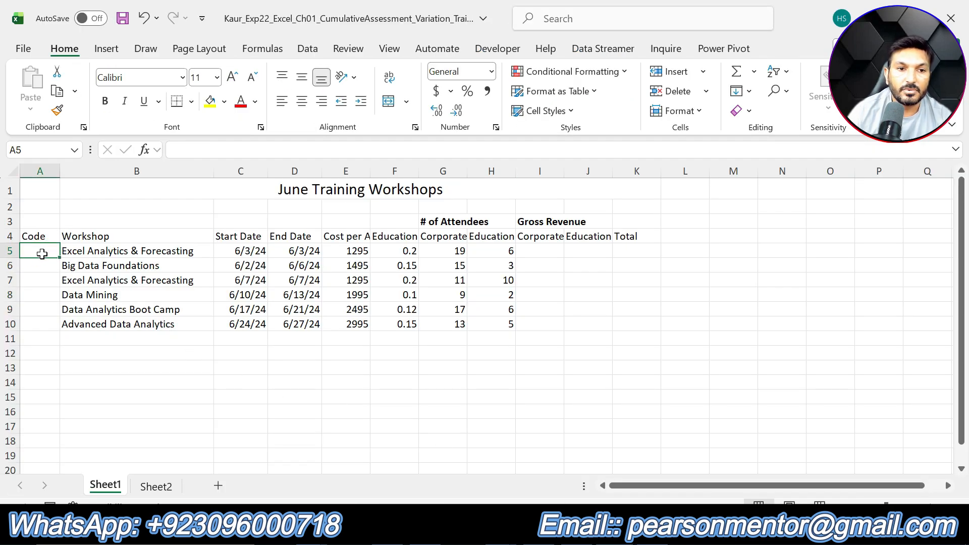
text(06)
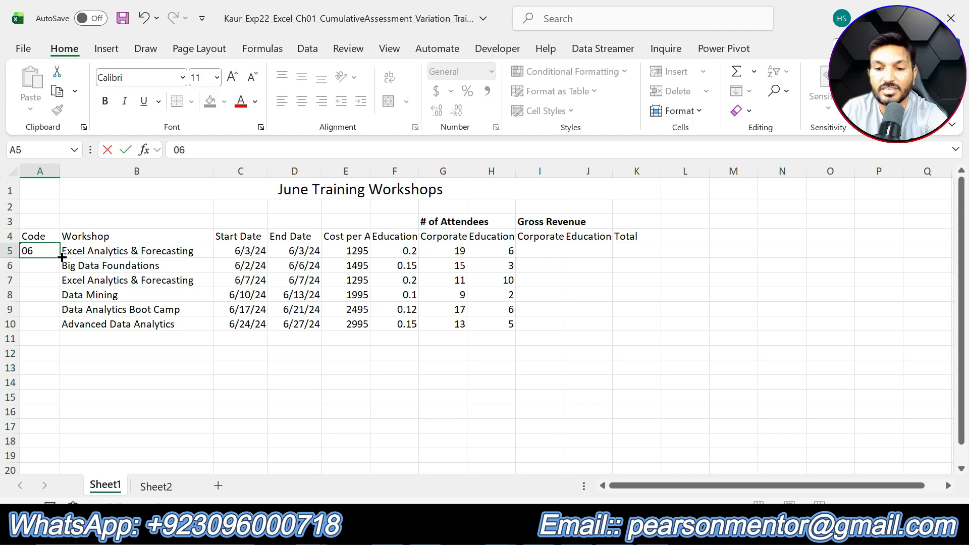
text(-001)
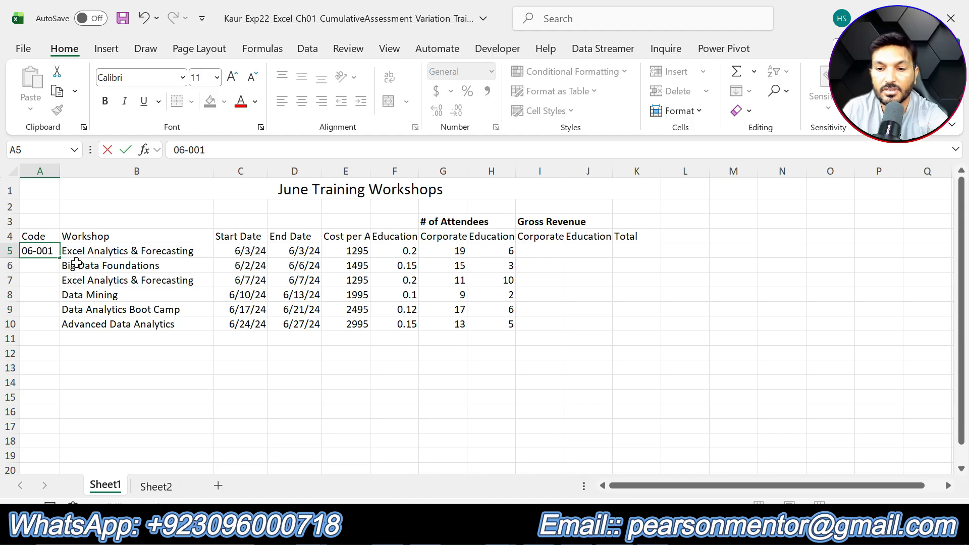
key(Return)
click(49, 254)
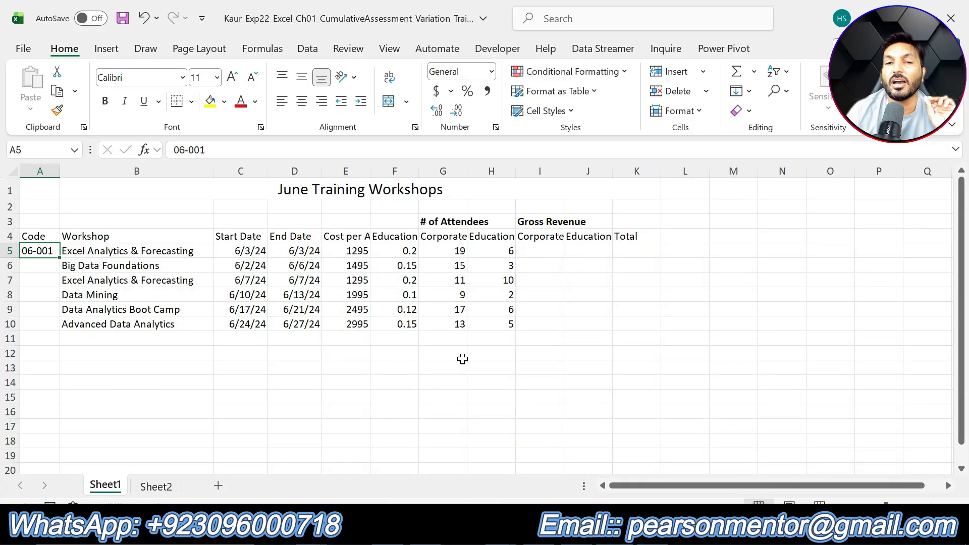
- AutoFill the workshop code from A5 down through A10 to complete the range A6:A10
double_click(59, 257)
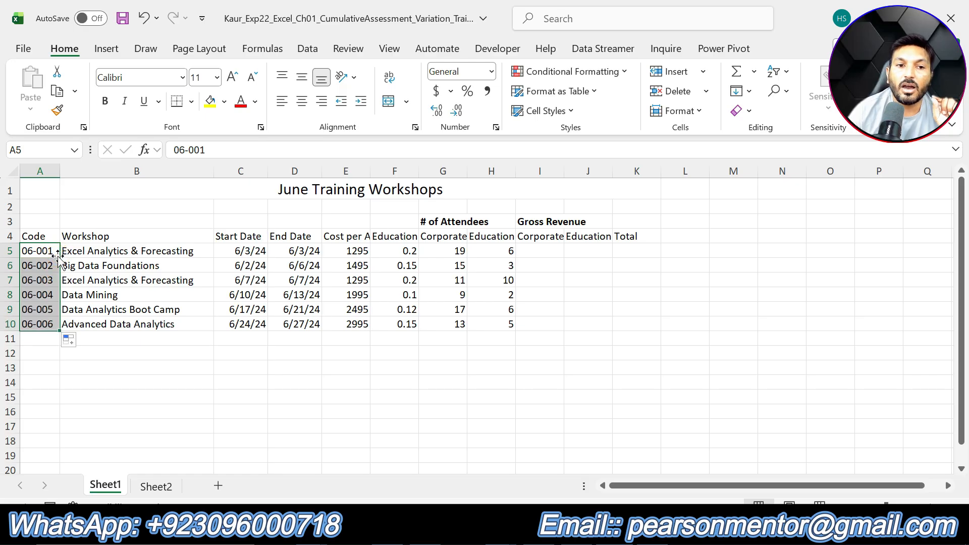
key(ctrl+z)
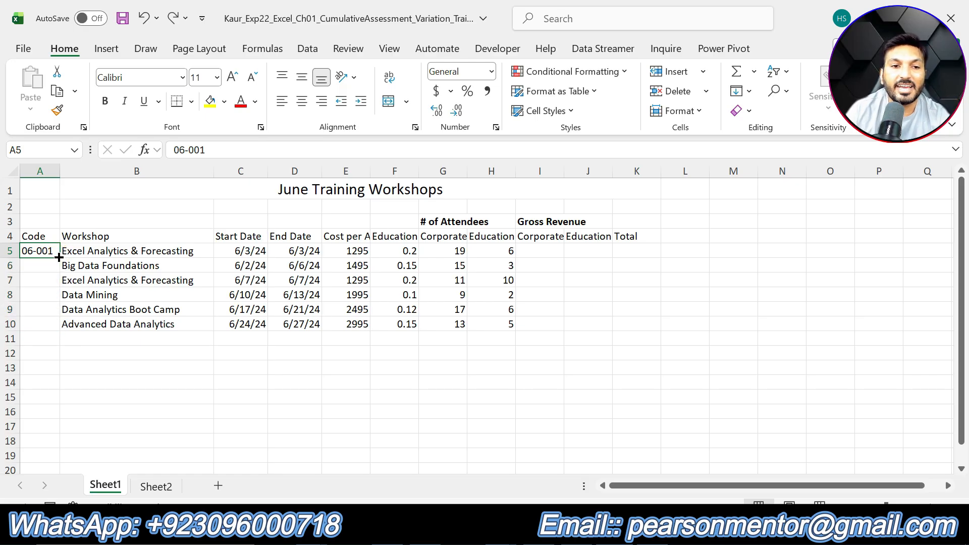
drag(59, 258, 62, 329)
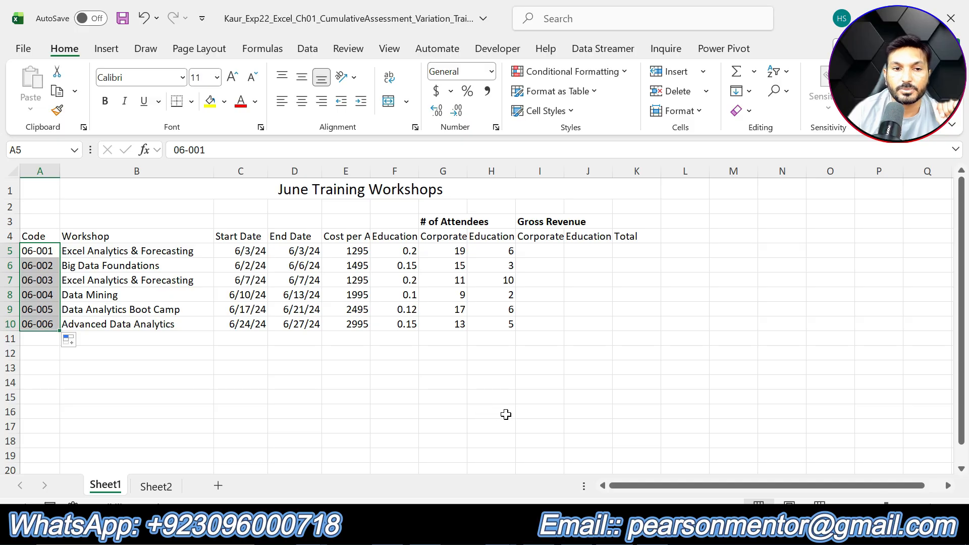
- In the instructions document, undo the yellow highlight on step 6's instruction text
key(alt+Tab)
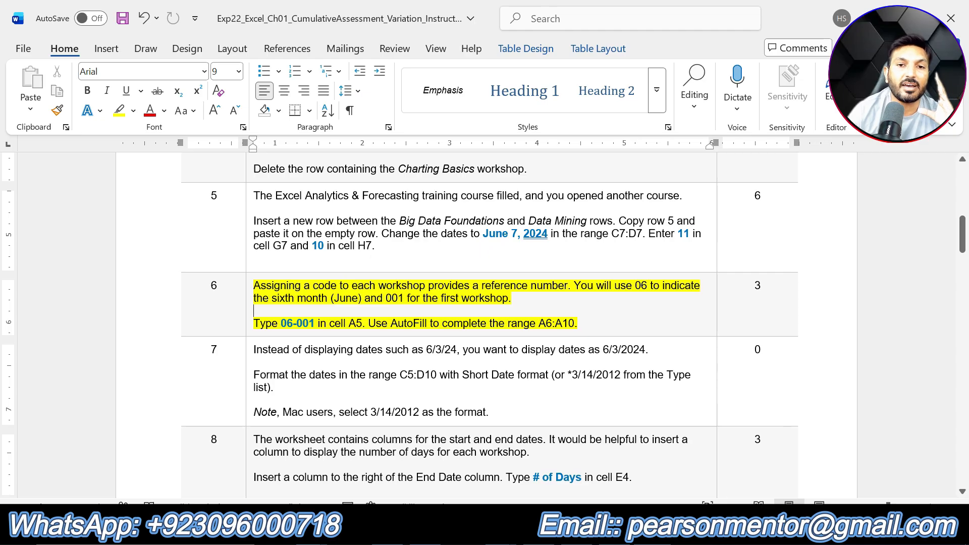
key(alt+Tab)
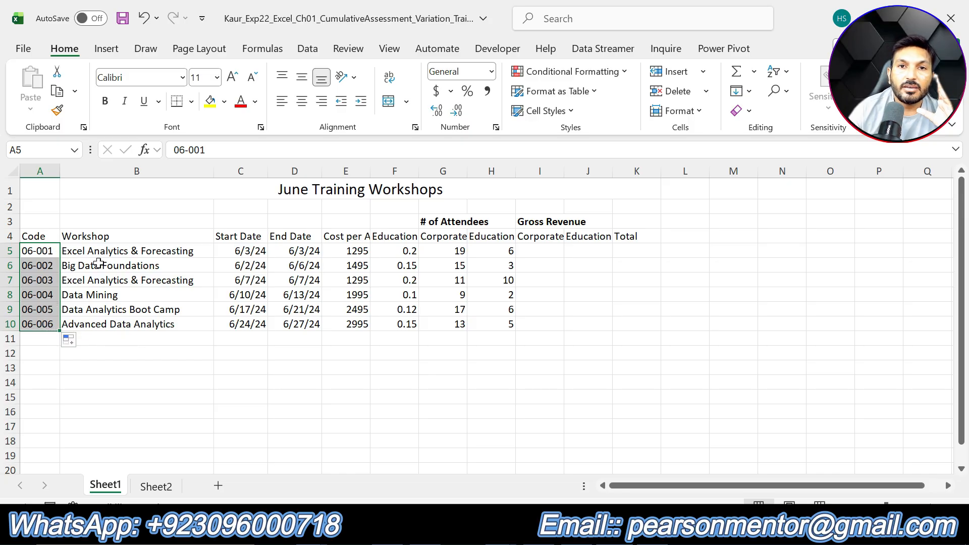
key(alt+Tab)
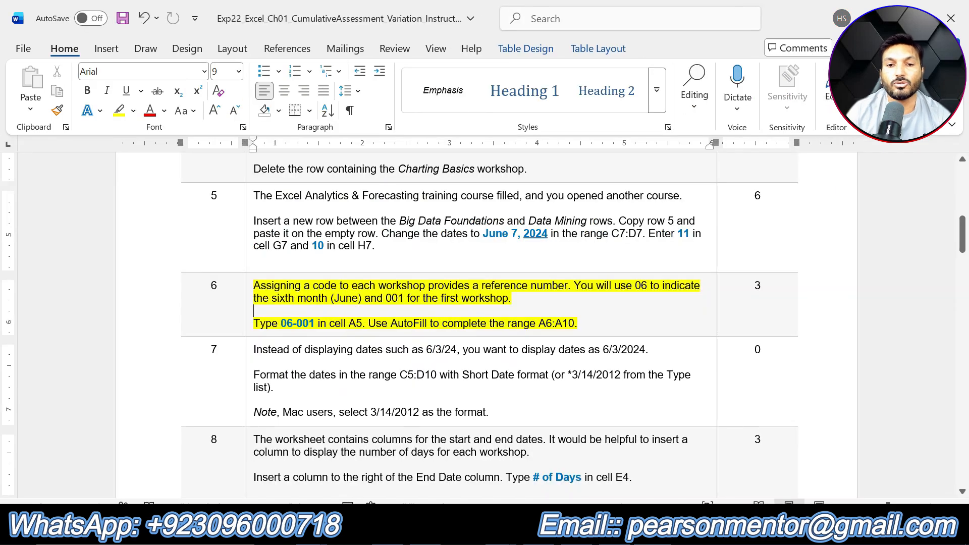
key(ctrl+z)
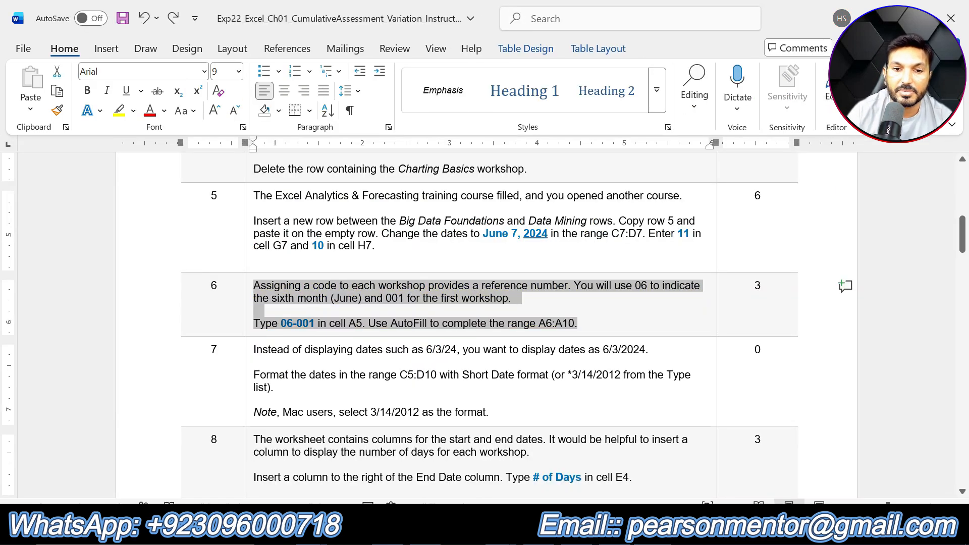
- Highlight step 7's instruction text in yellow
drag(500, 413, 264, 352)
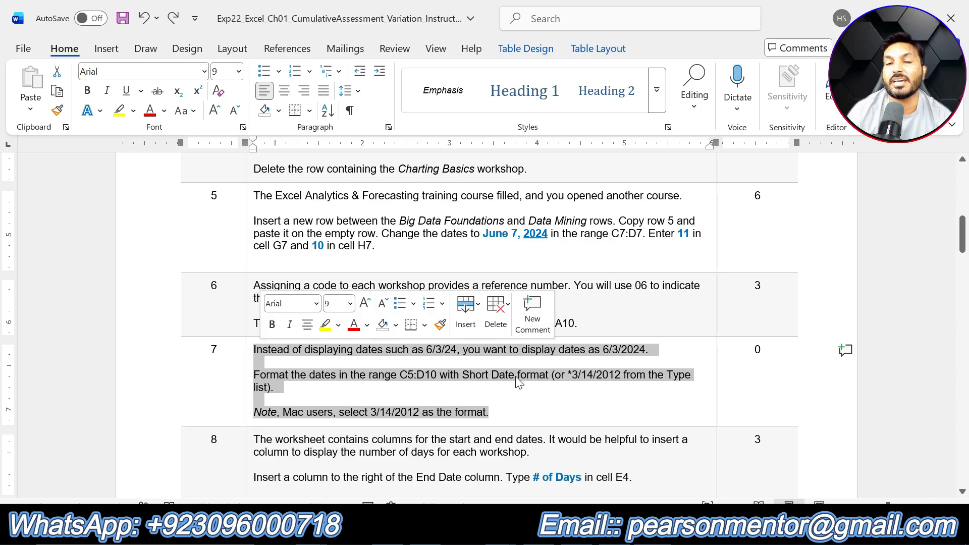
scroll(516, 379, down, 3)
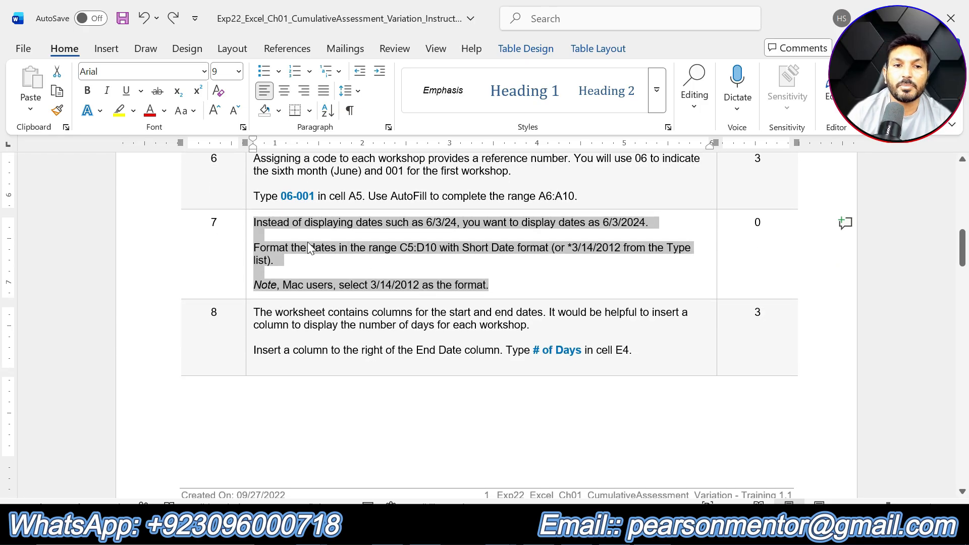
click(100, 110)
click(119, 111)
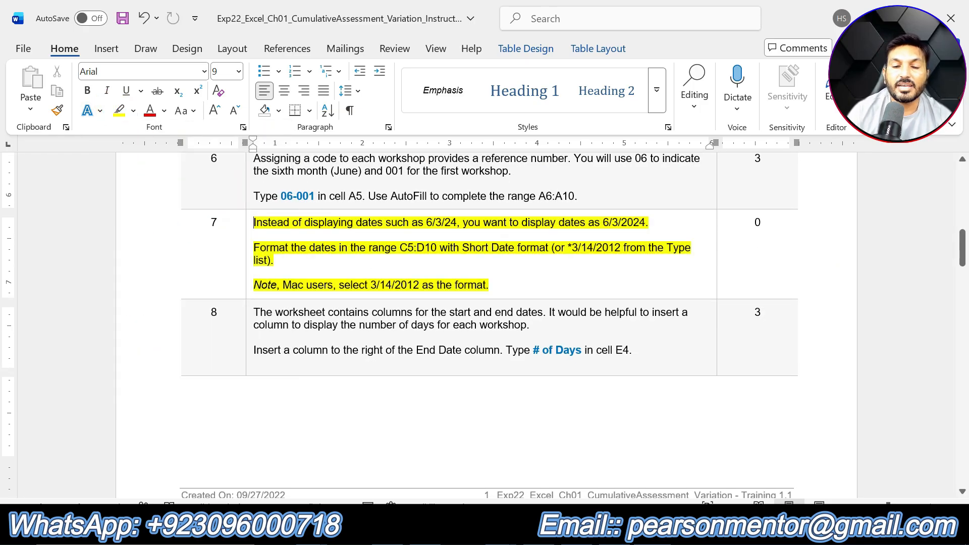
click(606, 313)
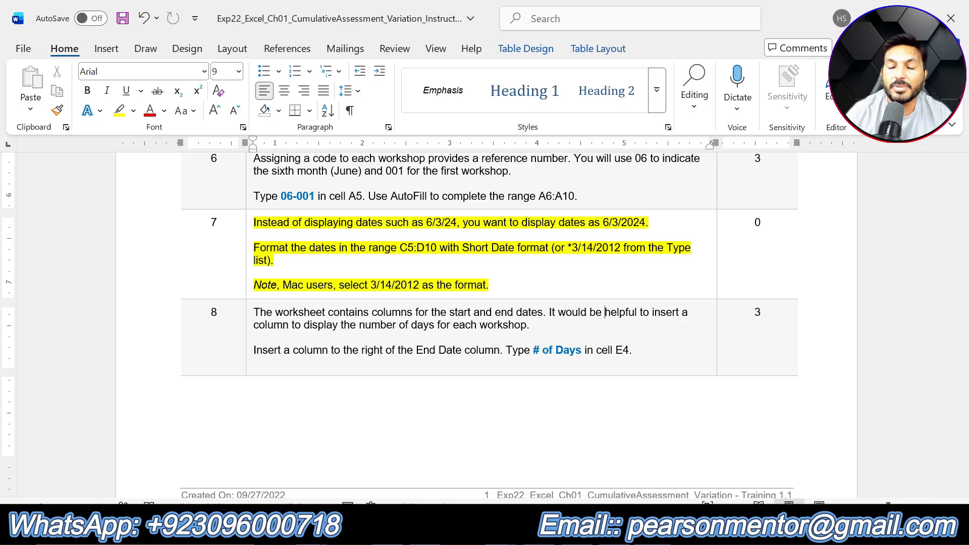
- Select the start and end dates in C5:D10 and apply the Short Date number format
drag(639, 247, 572, 248)
click(590, 272)
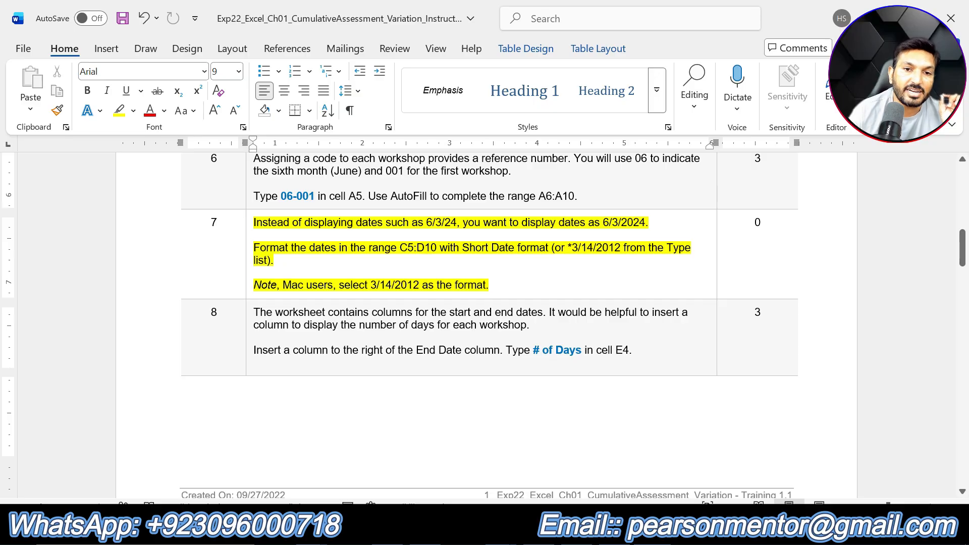
drag(399, 249, 439, 248)
key(alt+Tab)
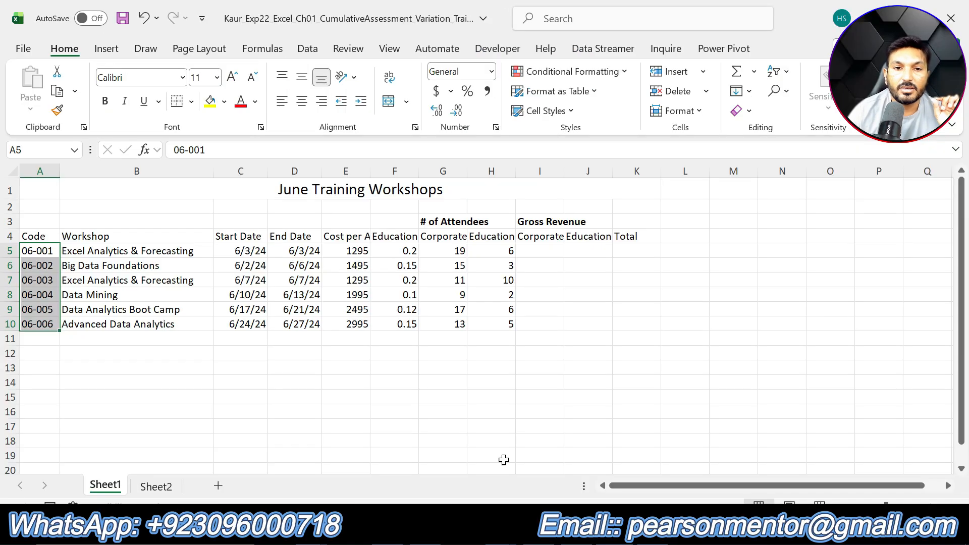
drag(255, 256, 307, 317)
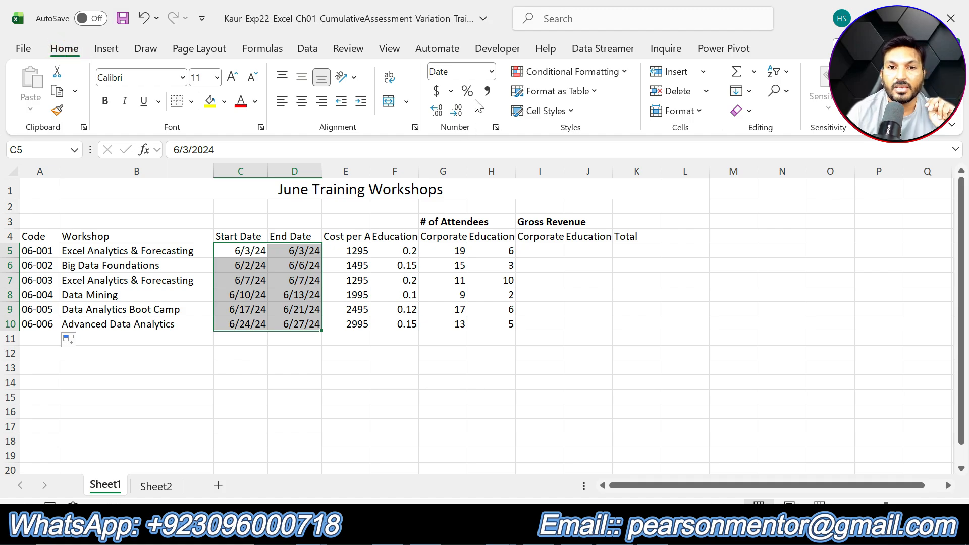
click(492, 72)
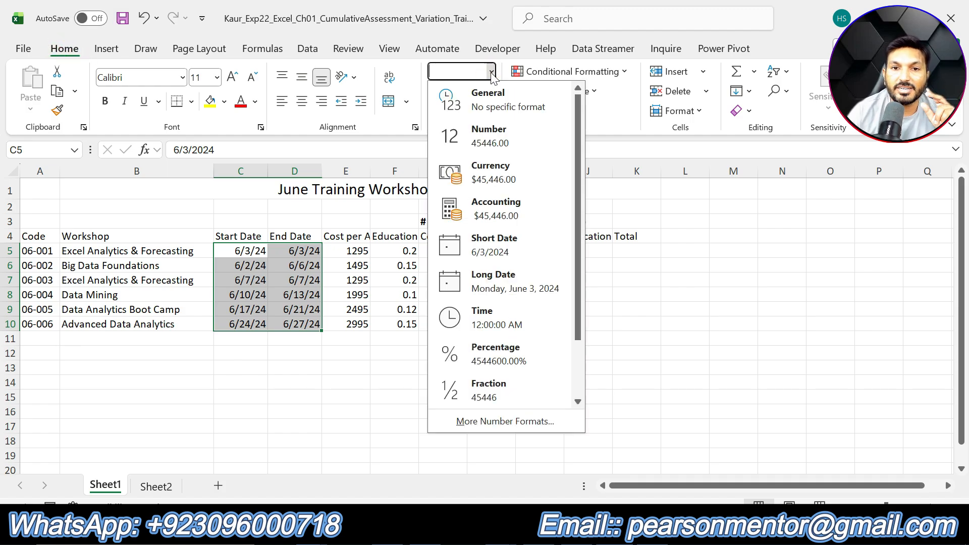
click(497, 247)
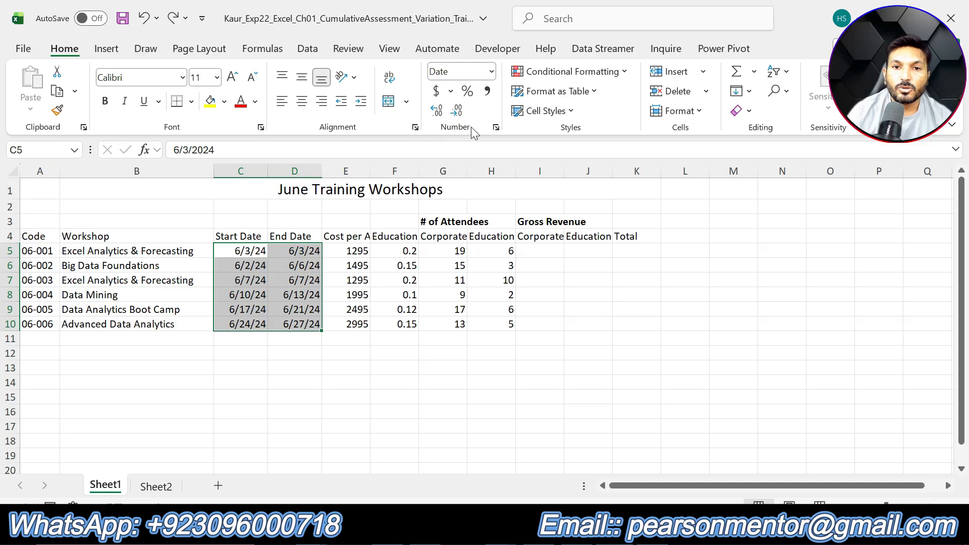
- Set the date type for C5:D10 to *3/14/2012 in the Format Cells dialog
click(496, 129)
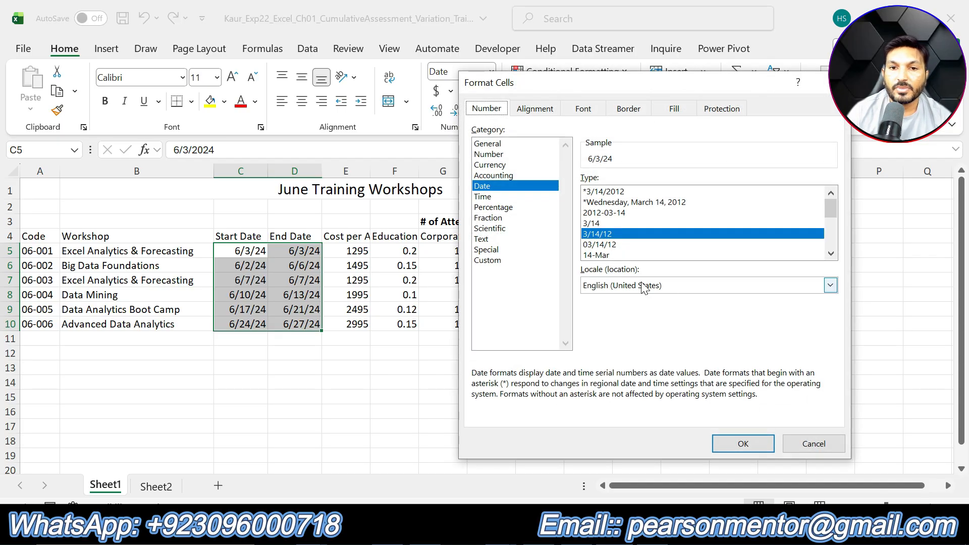
click(608, 192)
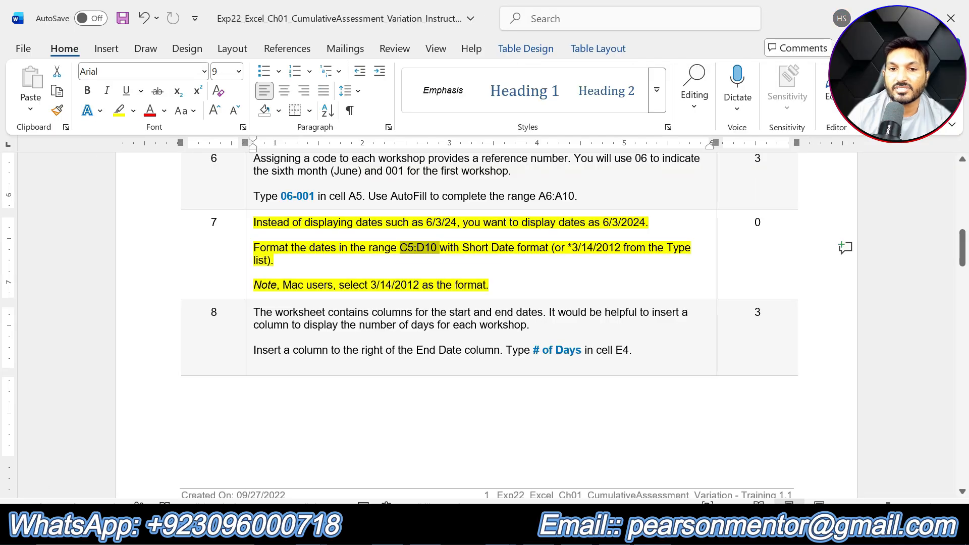
drag(571, 247, 621, 247)
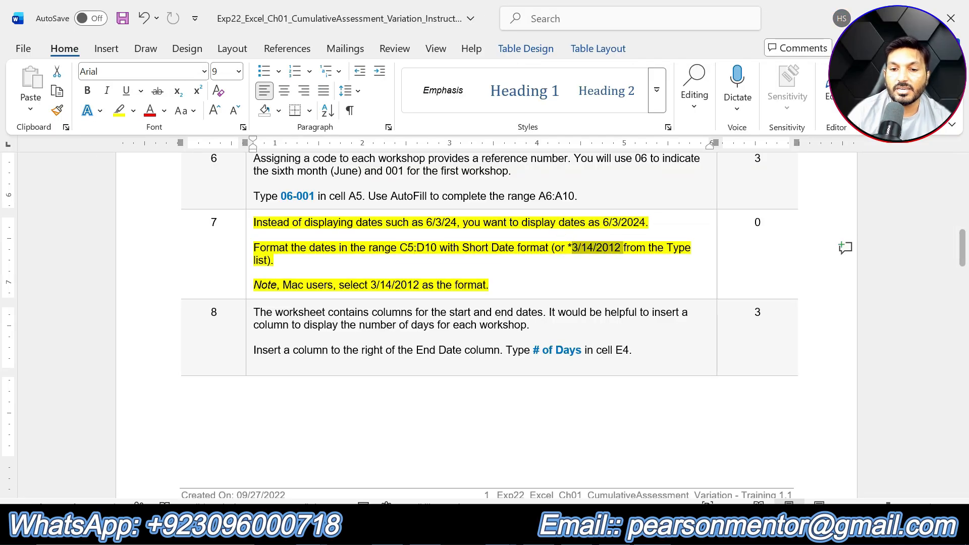
click(659, 537)
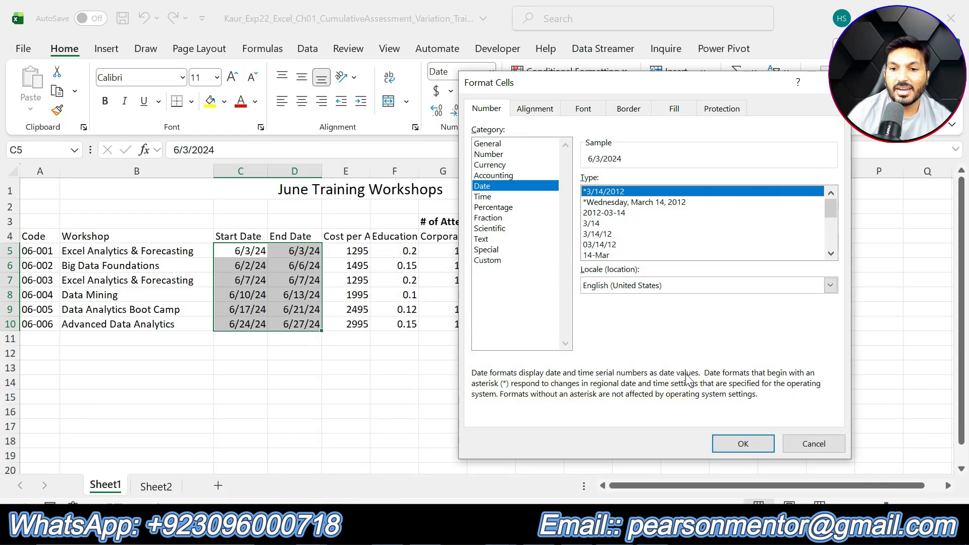
click(725, 445)
click(666, 424)
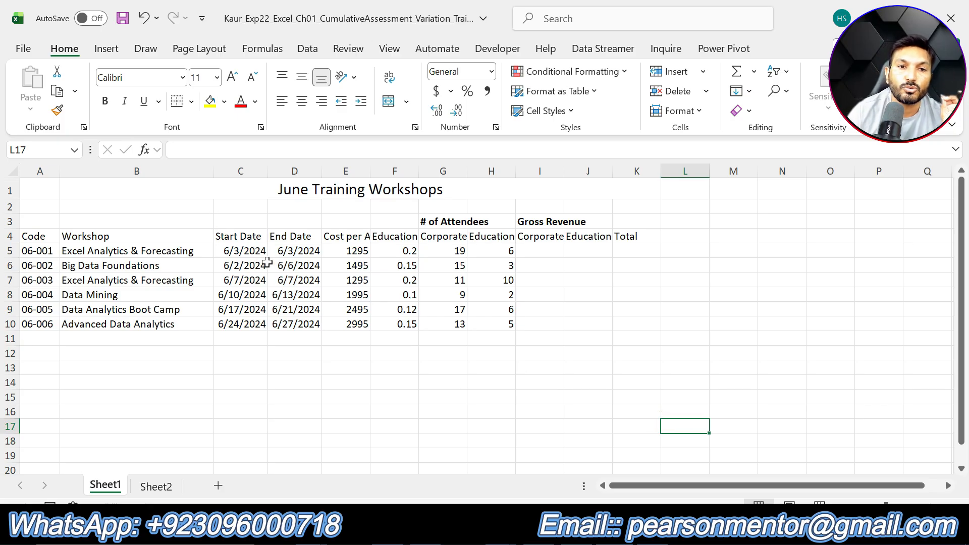
- In the instructions document, undo the yellow highlight on step 7's instruction text
click(235, 253)
click(318, 324)
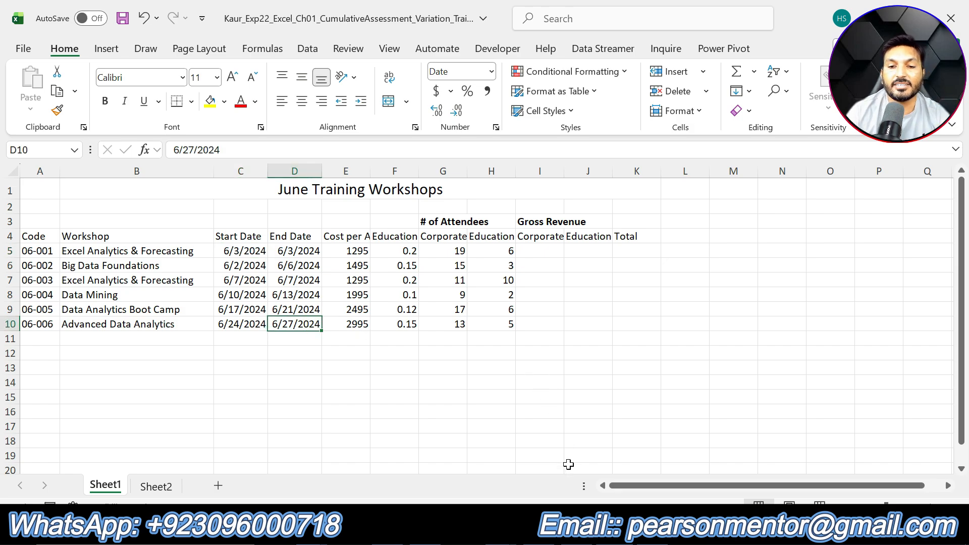
click(578, 530)
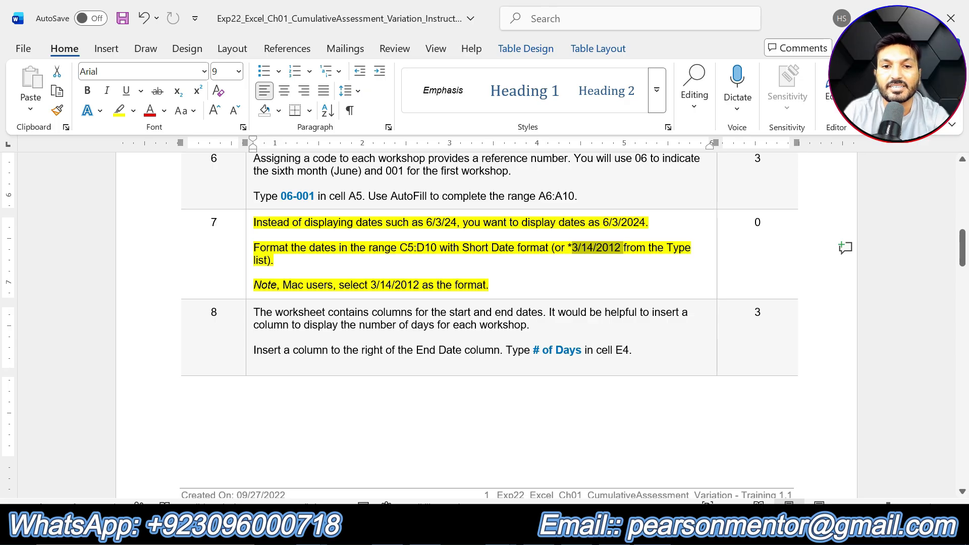
key(ctrl+z)
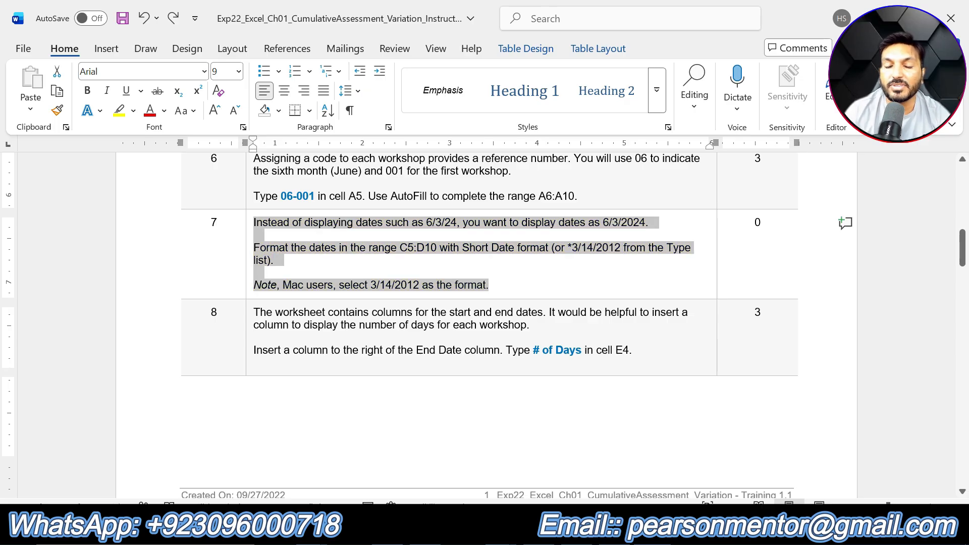
- Highlight step 8's instruction text in yellow
drag(633, 351, 253, 313)
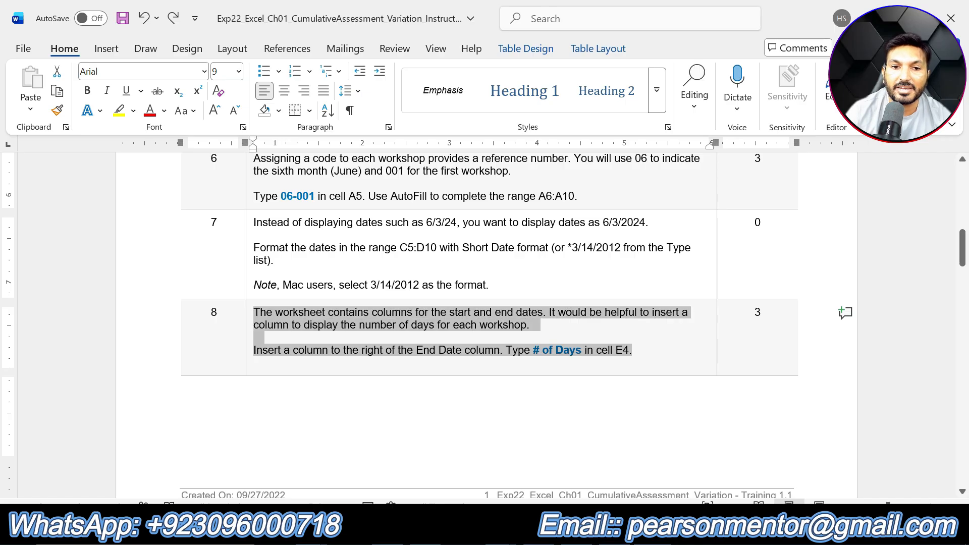
click(329, 289)
click(650, 346)
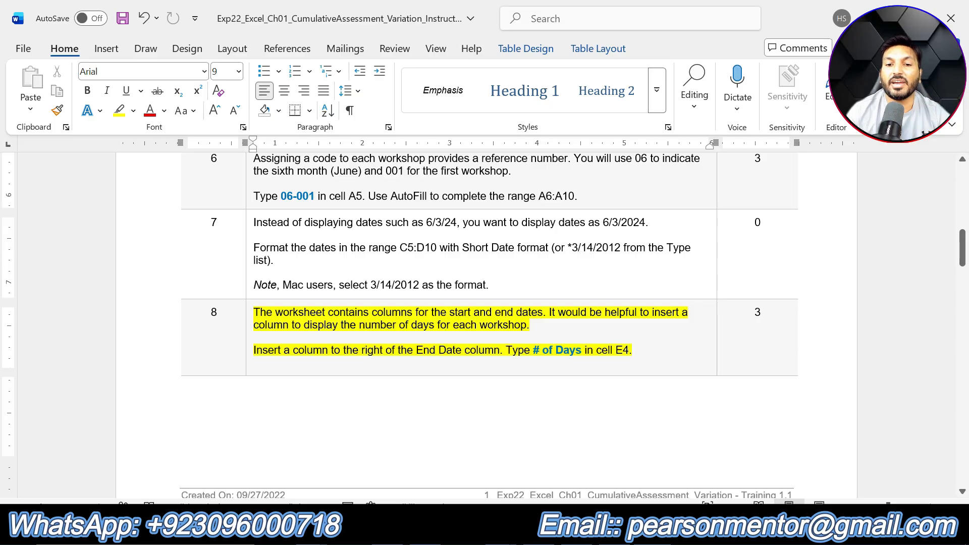
- Insert a new column to the right of the End Date column
key(alt+Tab)
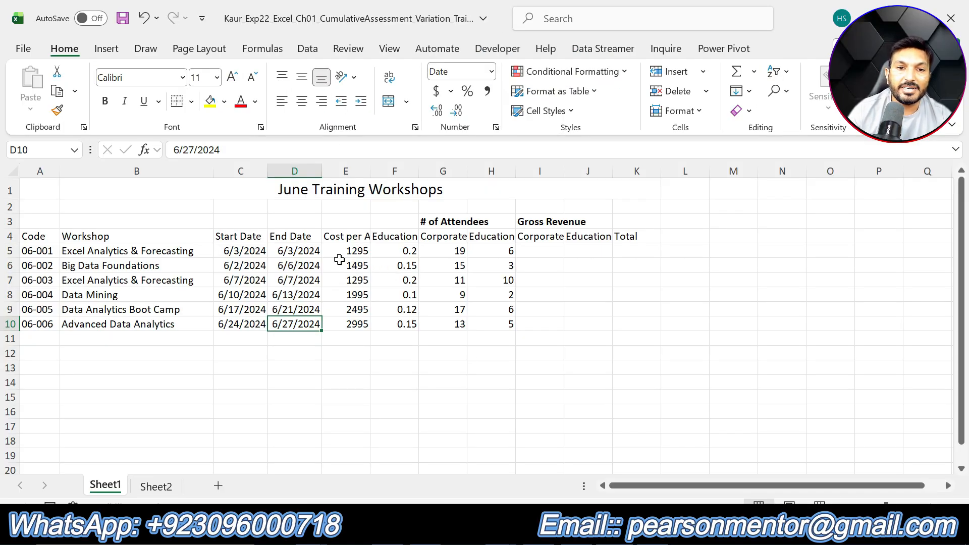
click(298, 164)
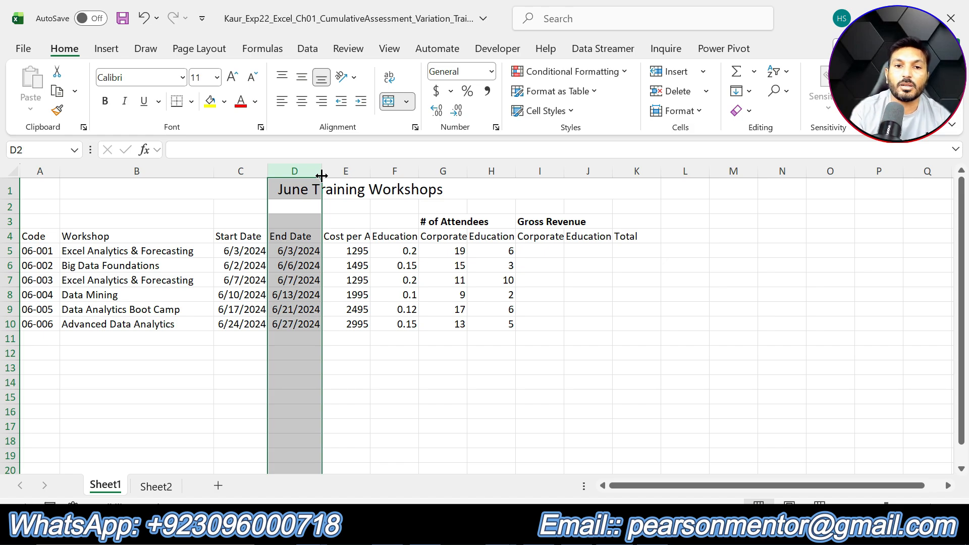
click(356, 170)
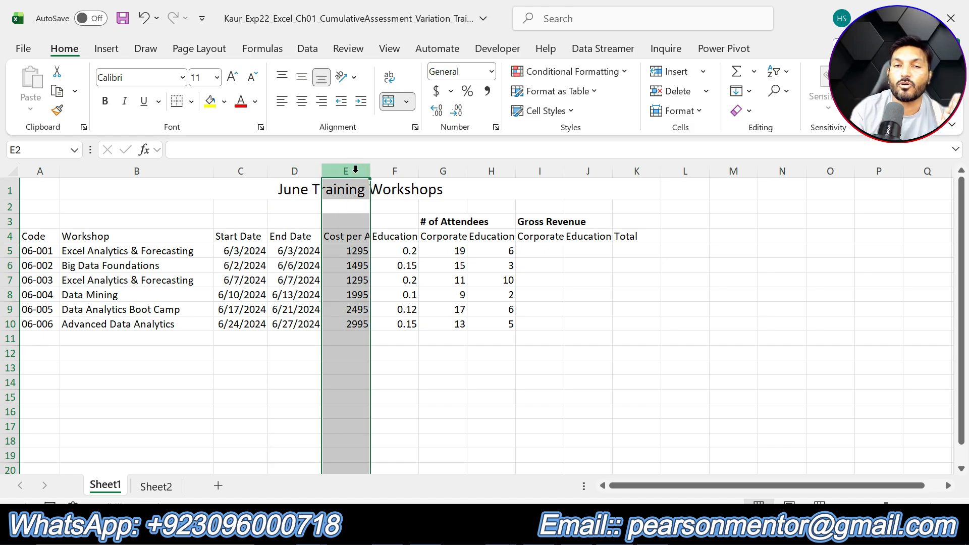
right_click(352, 170)
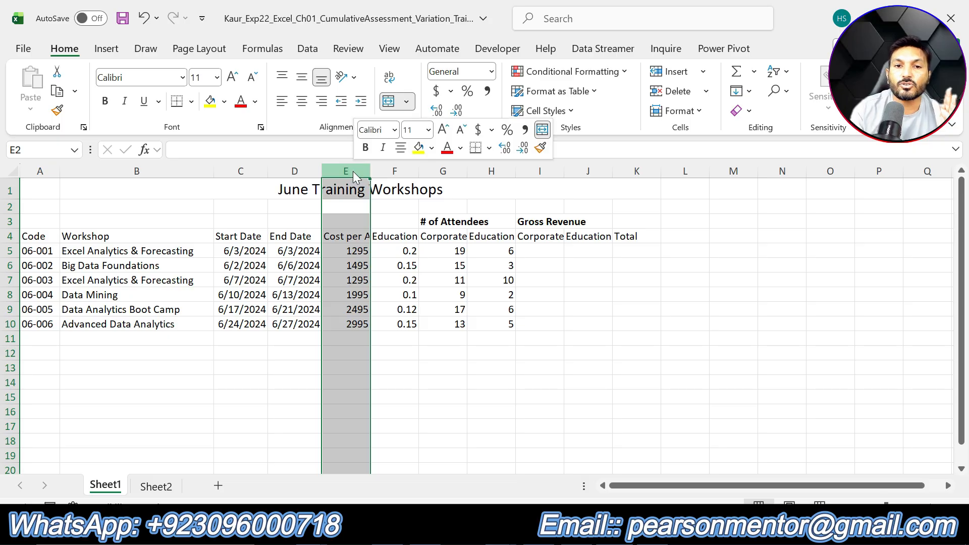
click(415, 326)
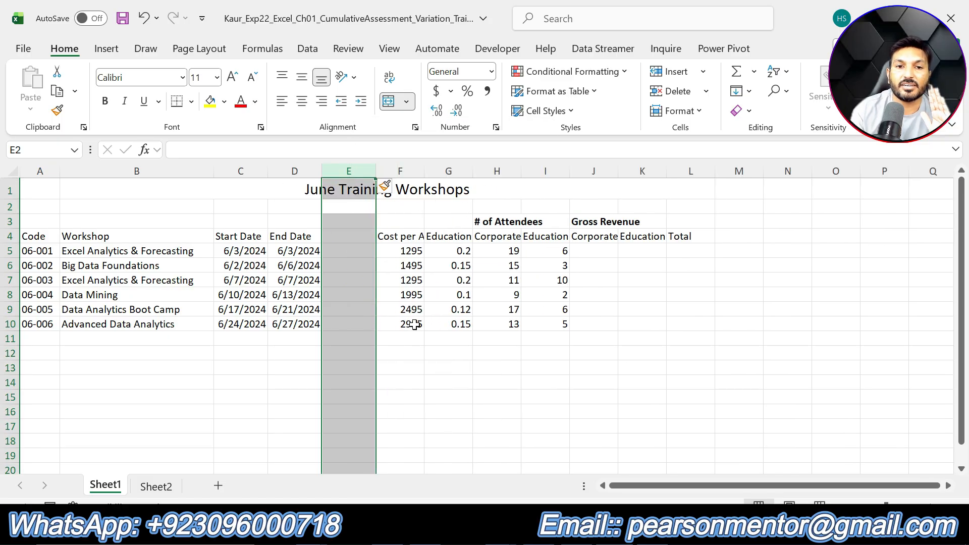
- Enter the heading # of Days in cell E4
click(348, 238)
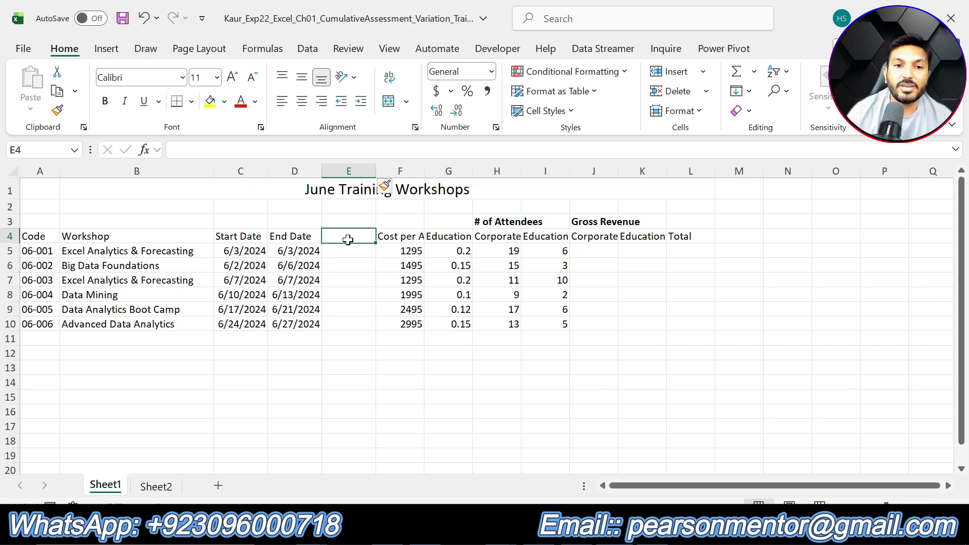
key(alt+Tab)
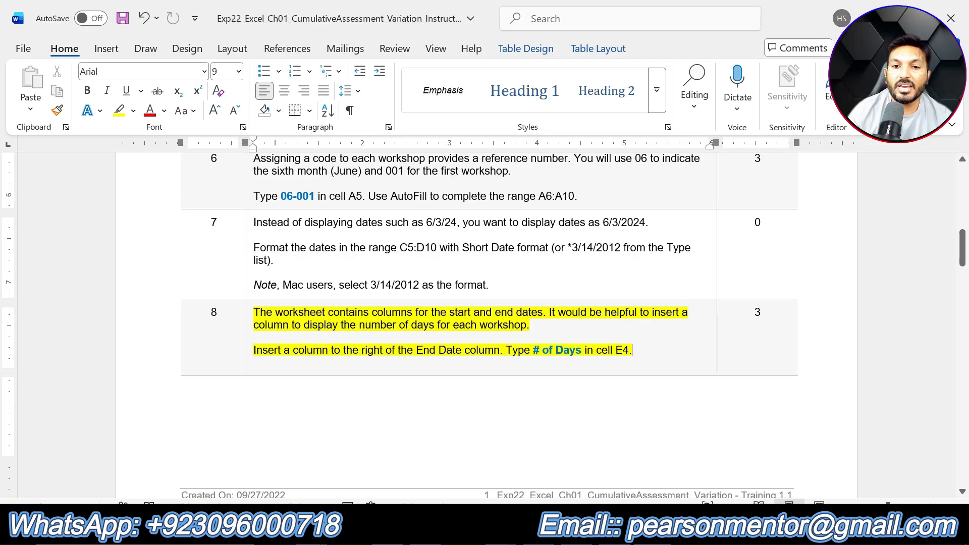
drag(533, 350, 584, 350)
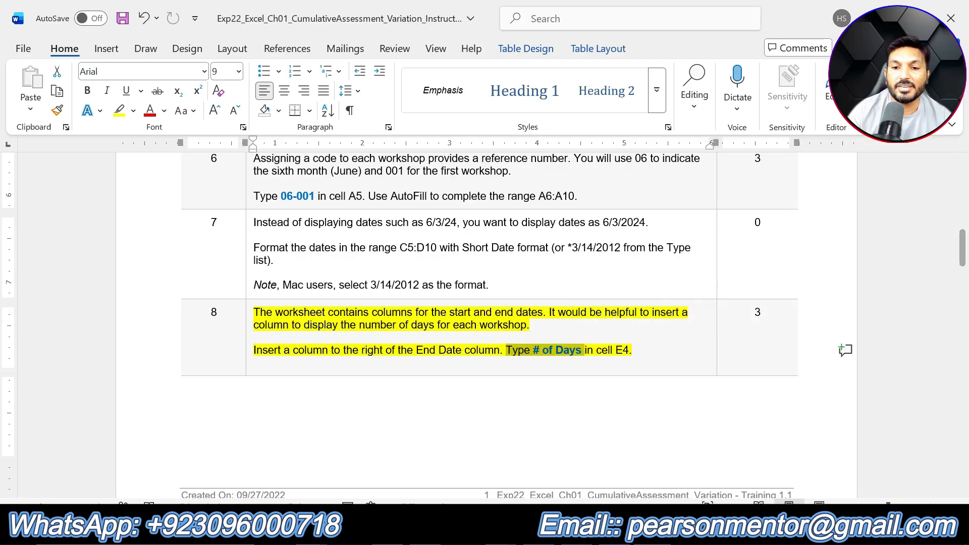
key(alt+Tab)
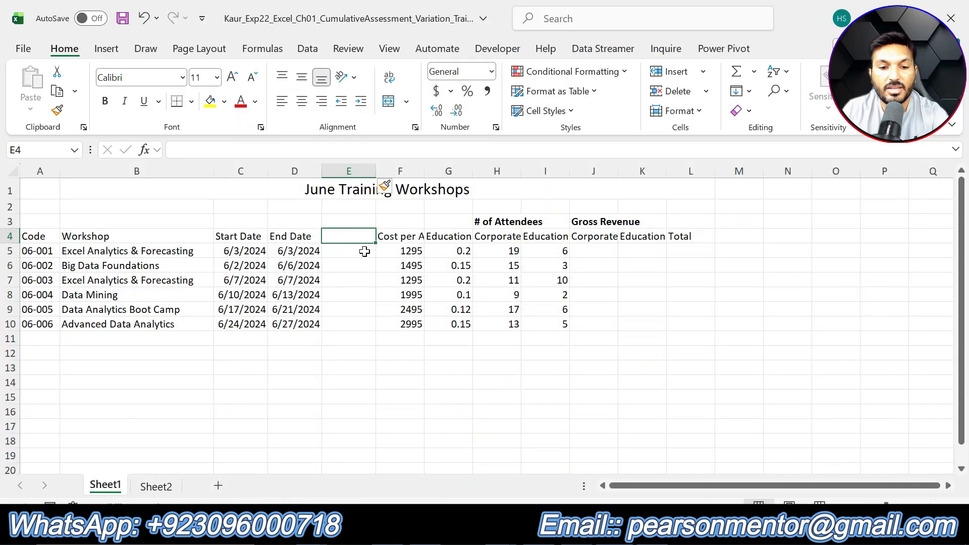
text(# o)
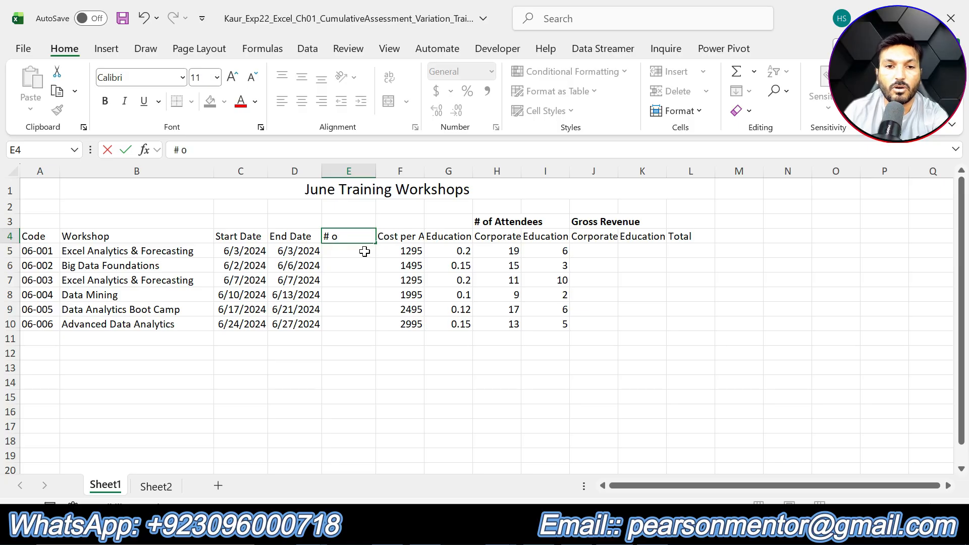
text(f Days)
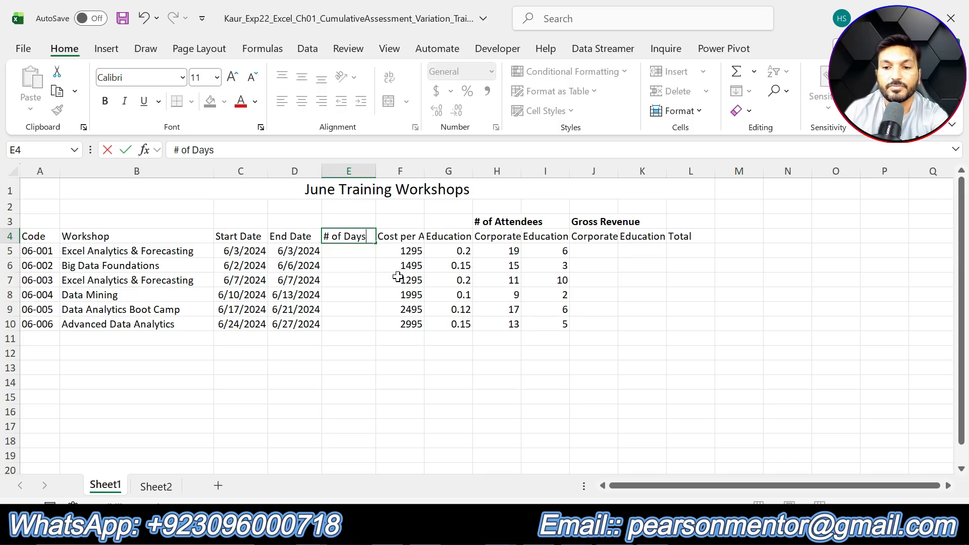
key(Return)
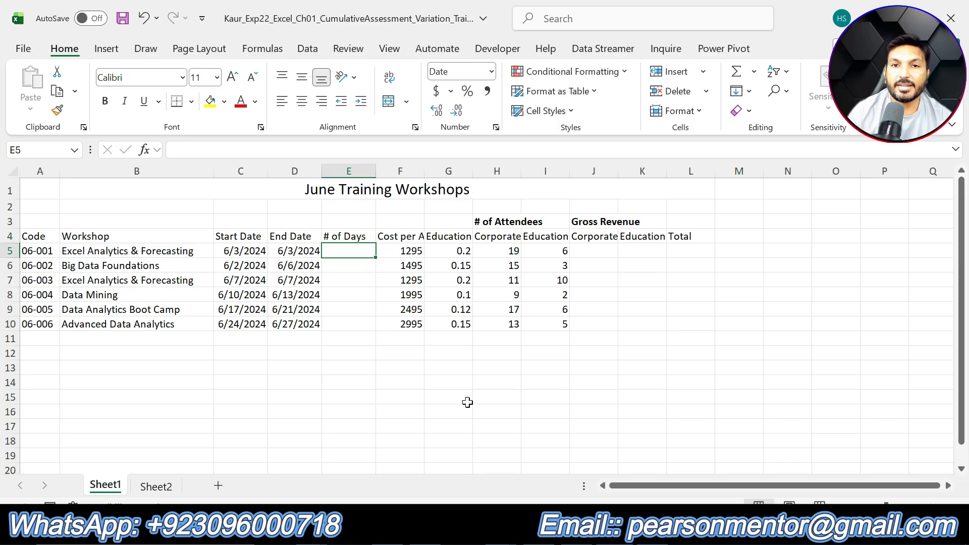
- In the instructions document, highlight step 9's instruction text in yellow
click(666, 530)
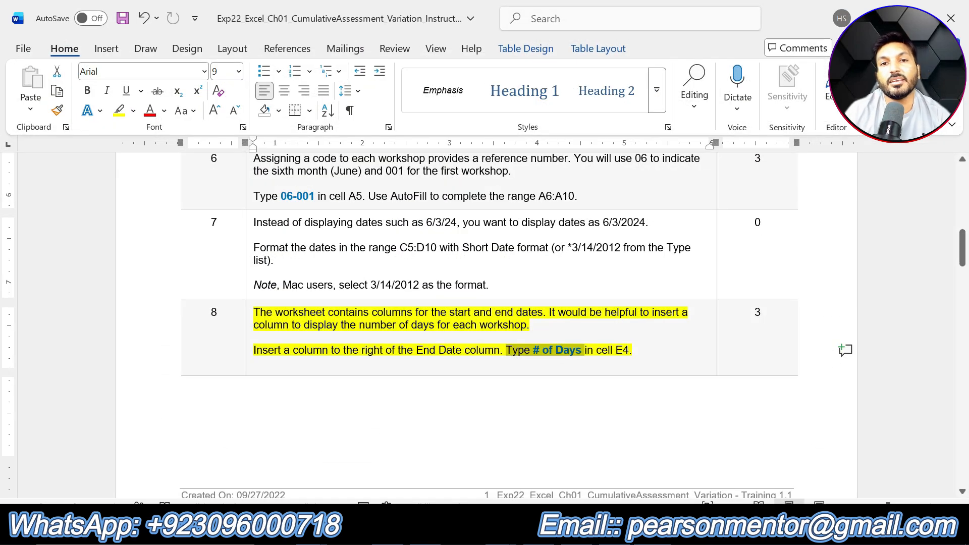
scroll(580, 352, down, 10)
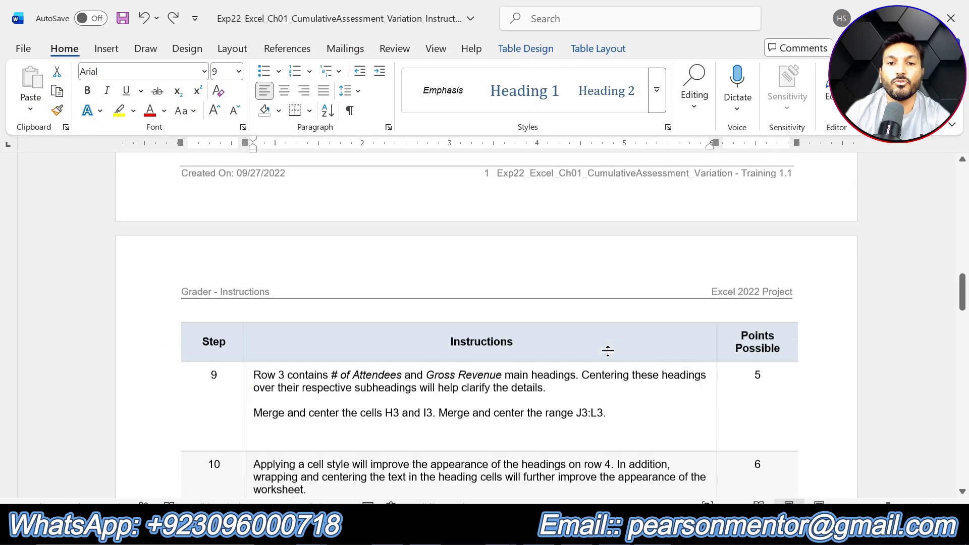
click(610, 311)
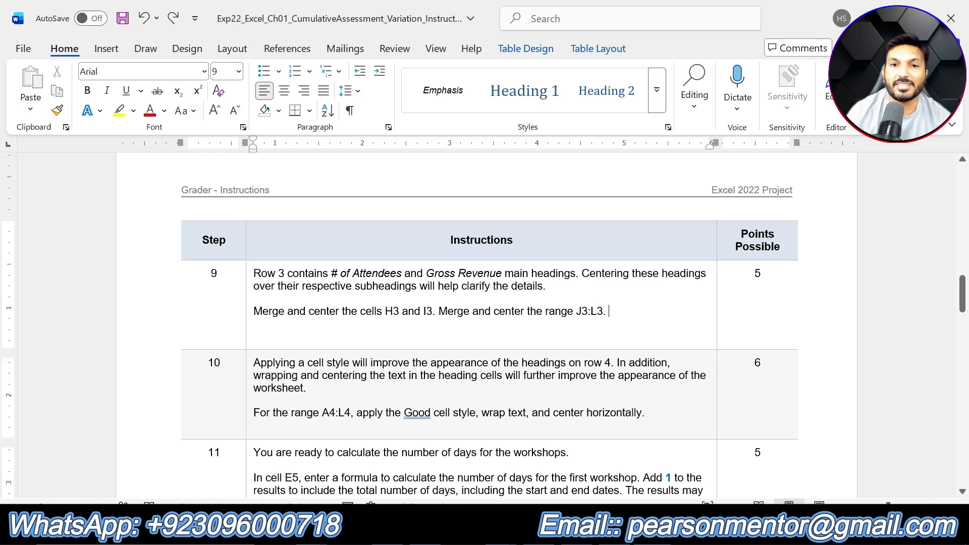
drag(609, 311, 253, 273)
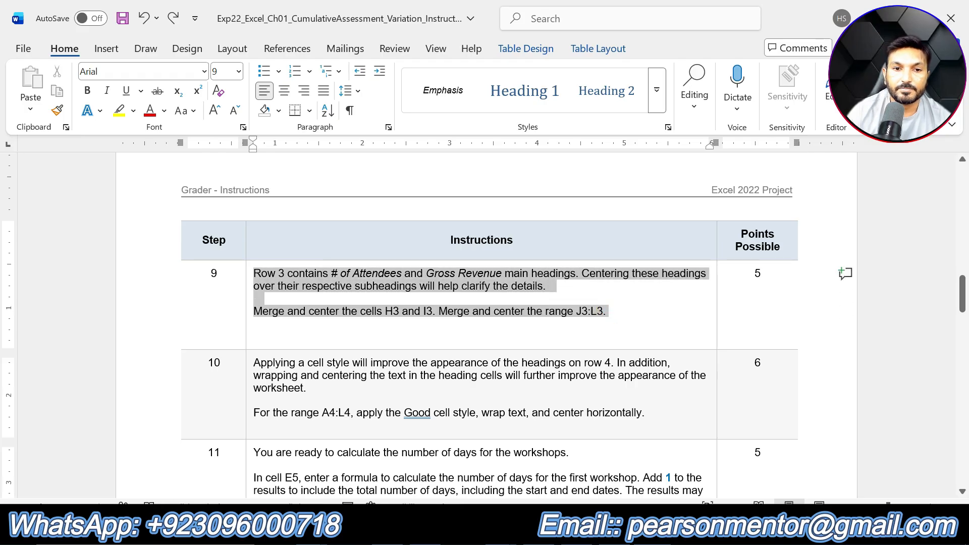
click(322, 251)
click(426, 322)
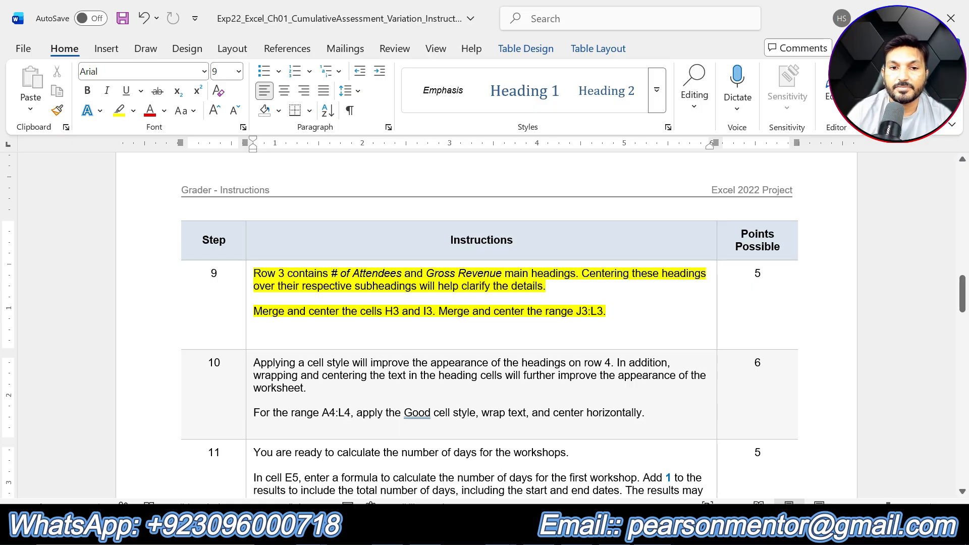
- Merge and center cells H3:I3 holding the # of Attendees heading
key(alt+Tab)
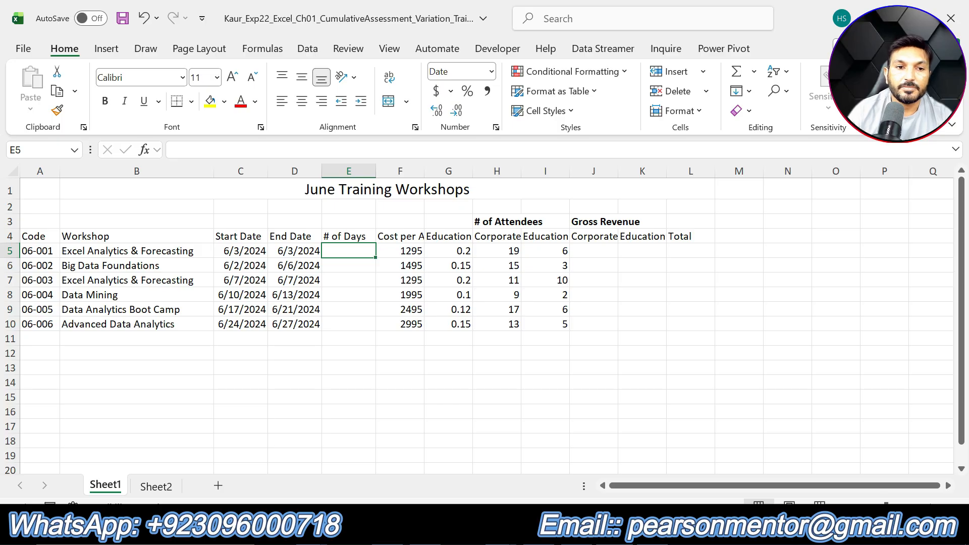
click(493, 222)
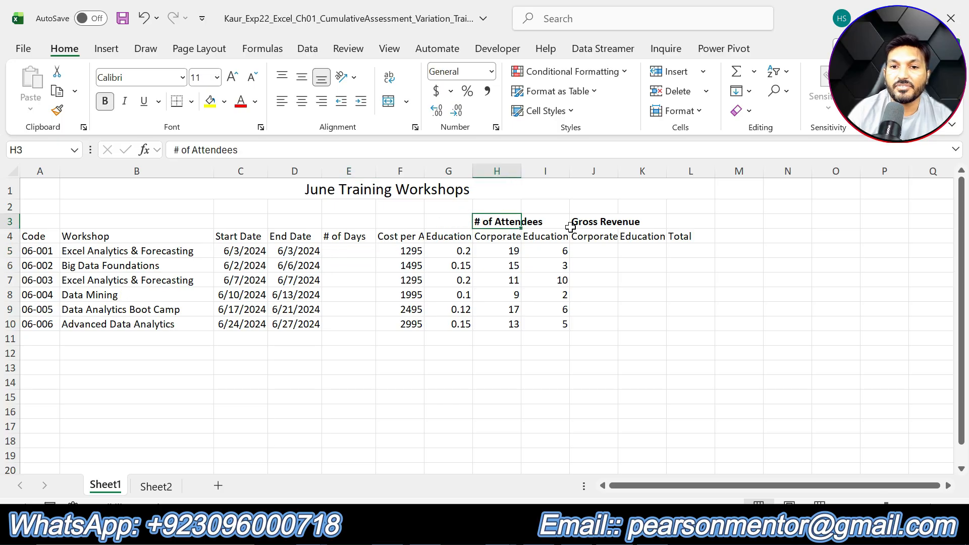
click(581, 223)
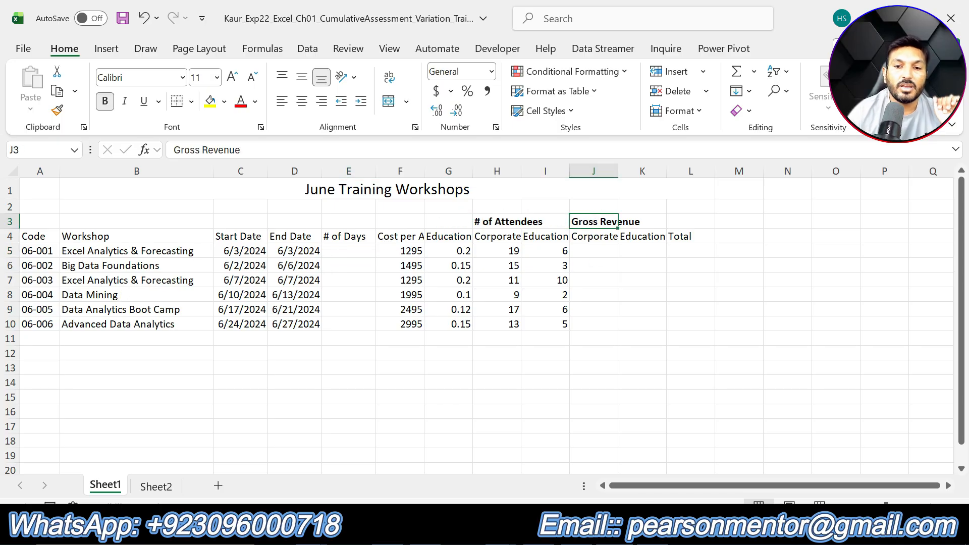
key(alt+Tab)
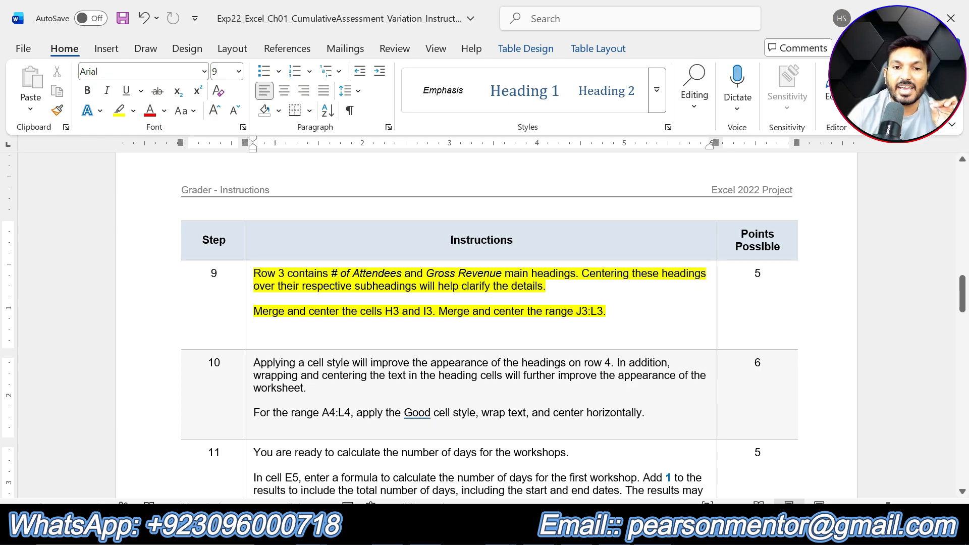
drag(385, 311, 433, 311)
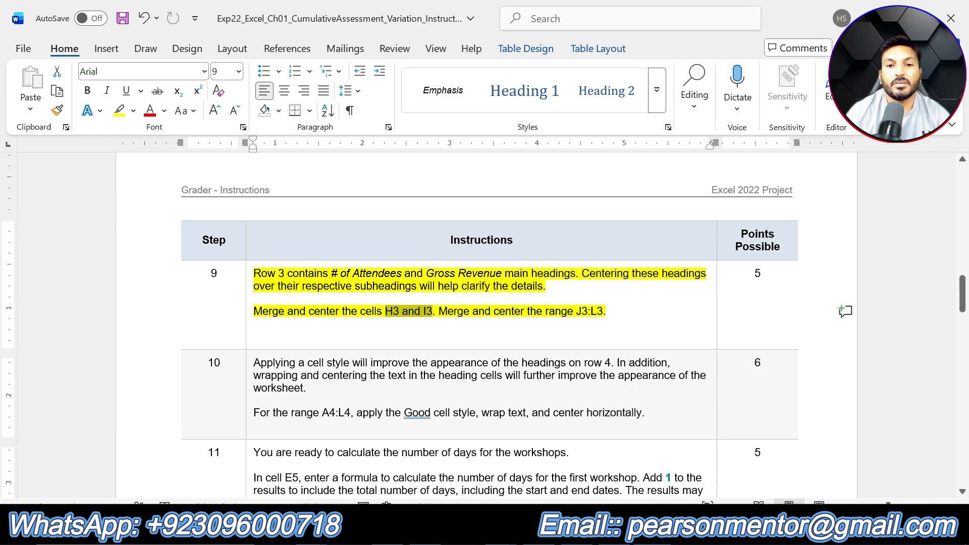
key(alt+Tab)
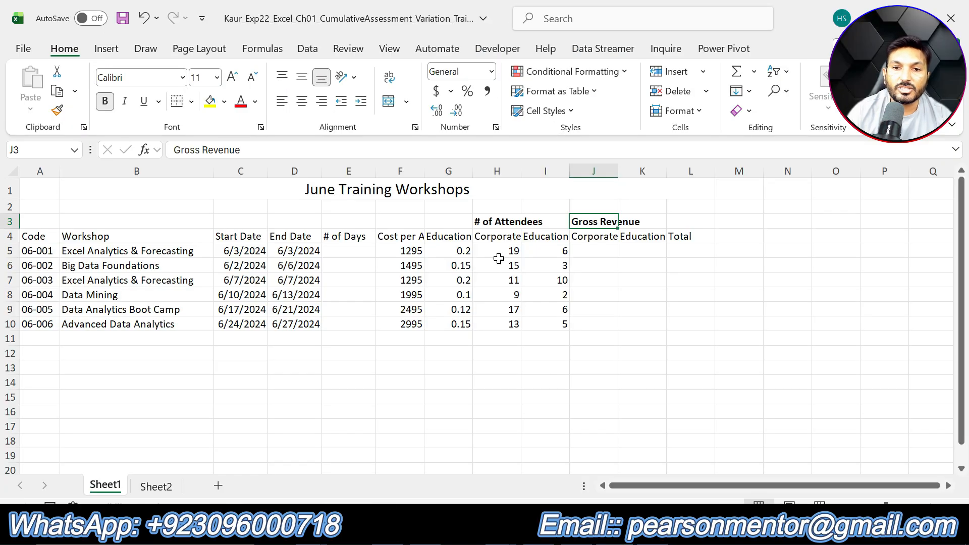
drag(485, 226, 535, 223)
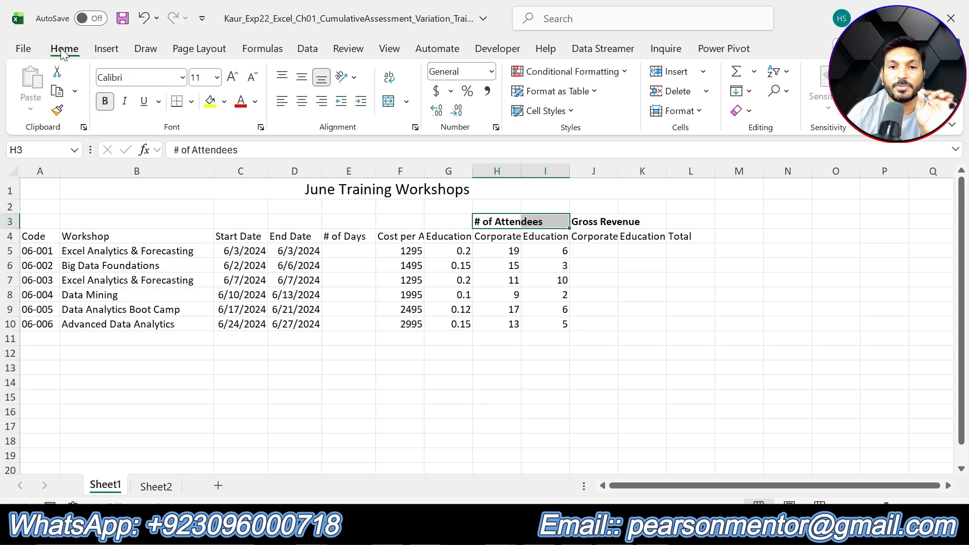
click(406, 102)
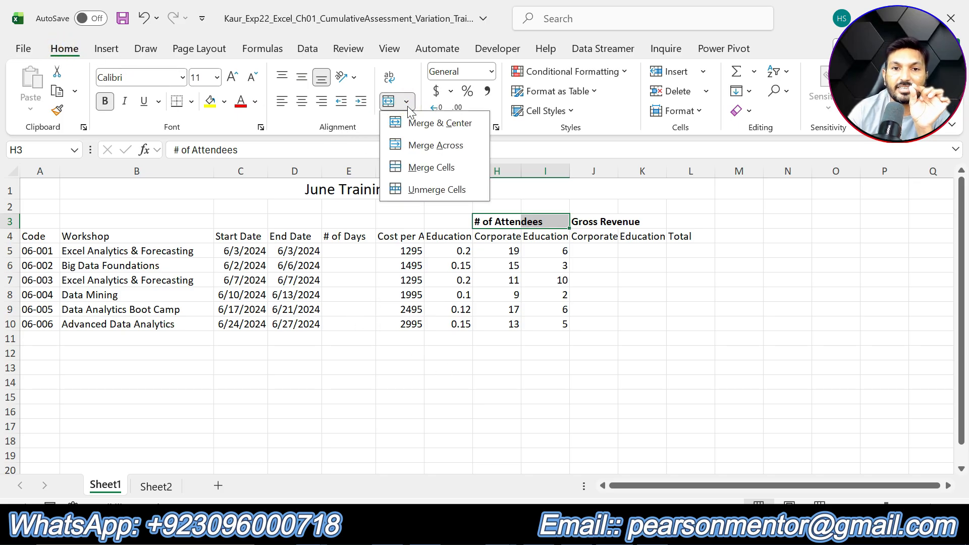
click(452, 133)
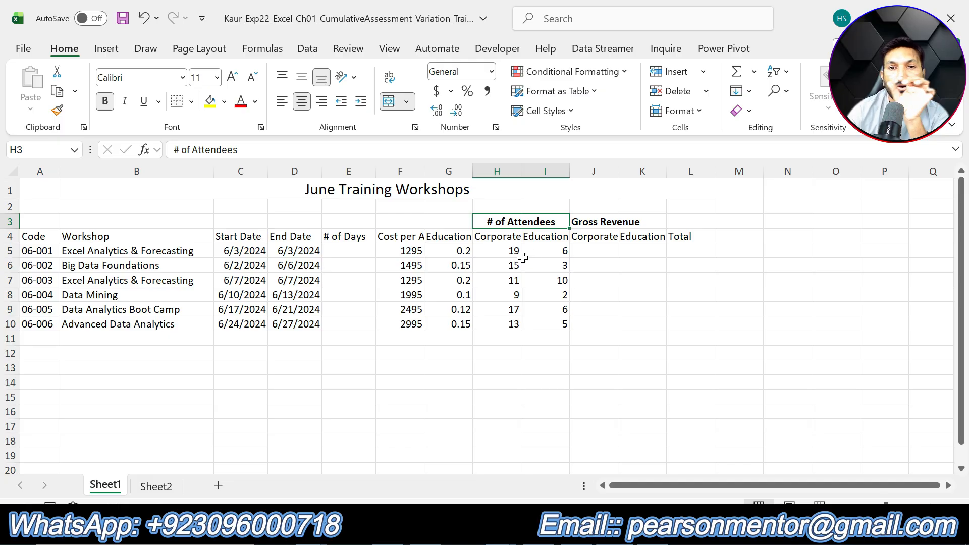
- Merge and center the range J3:L3 holding the Gross Revenue heading
key(alt+Tab)
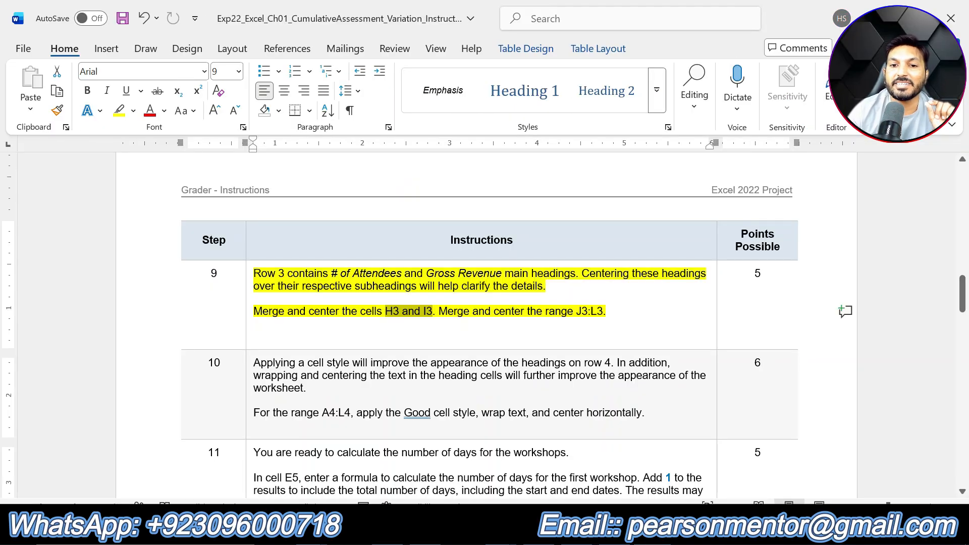
drag(577, 312, 603, 312)
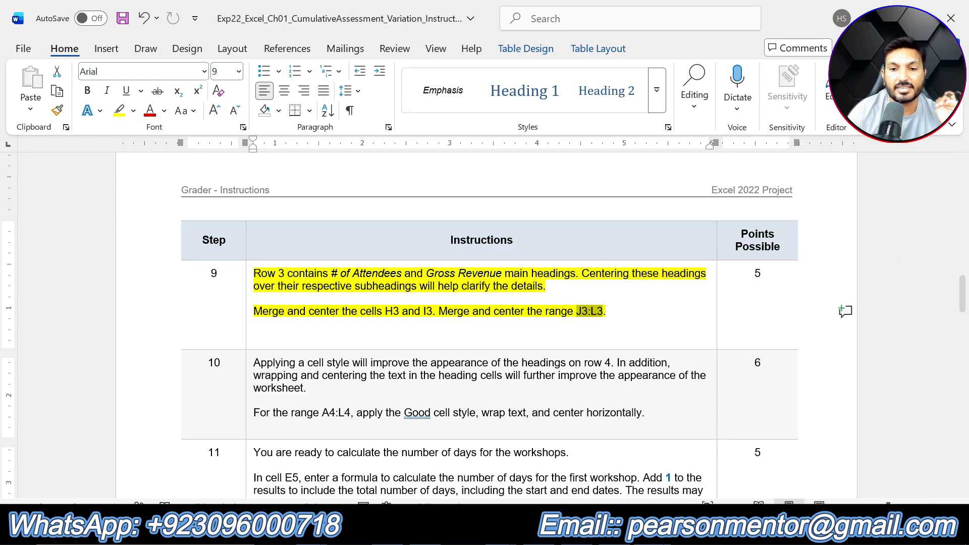
key(alt+Tab)
drag(578, 222, 682, 220)
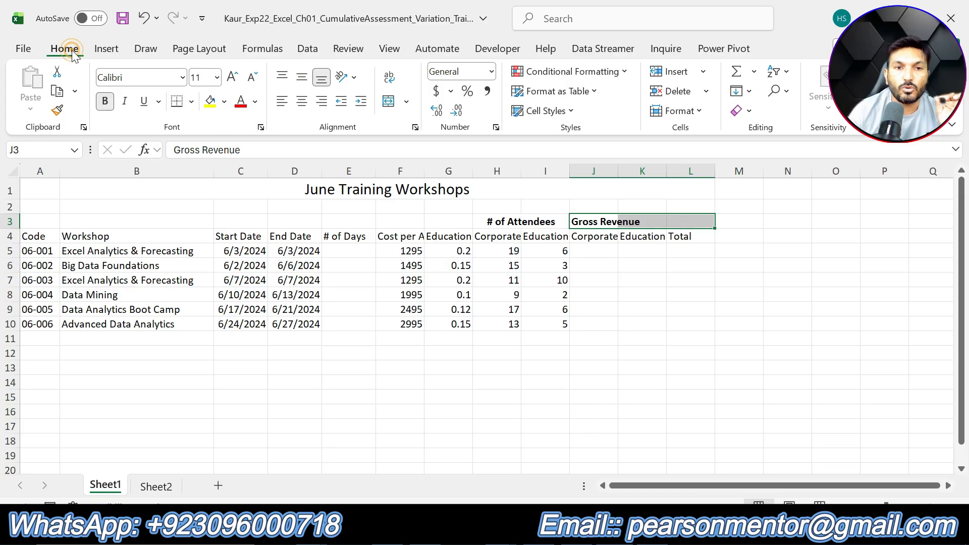
click(406, 104)
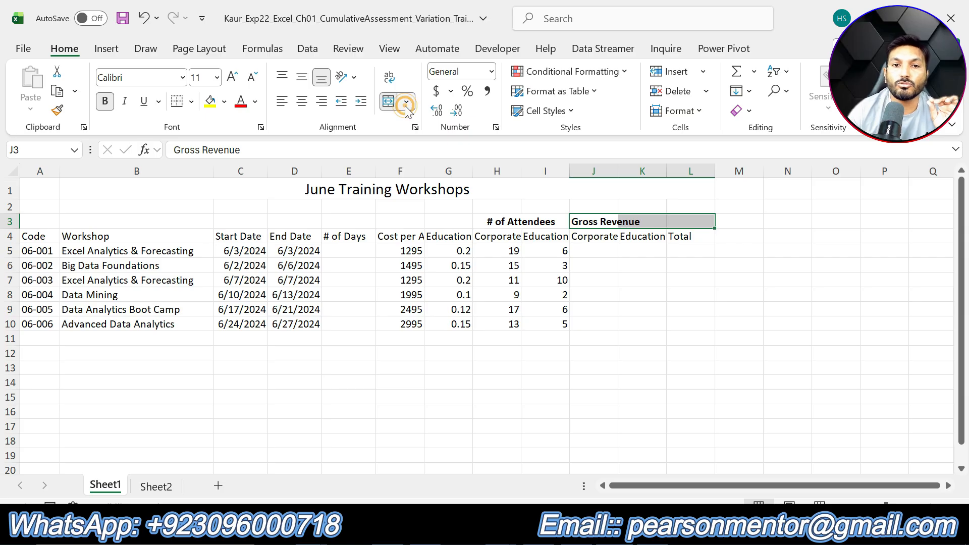
click(438, 127)
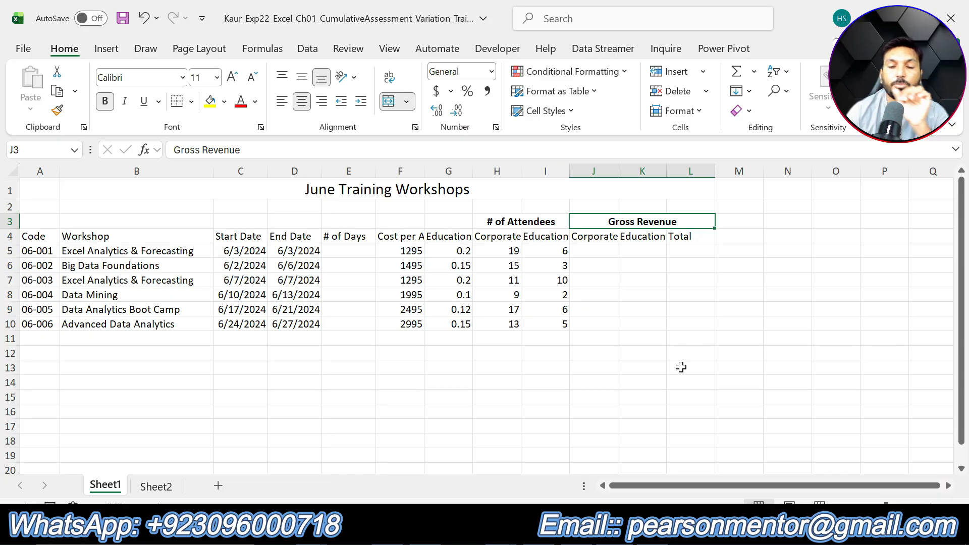
- In the instructions document, undo step 9's highlight and highlight step 10's instruction text in yellow
click(660, 532)
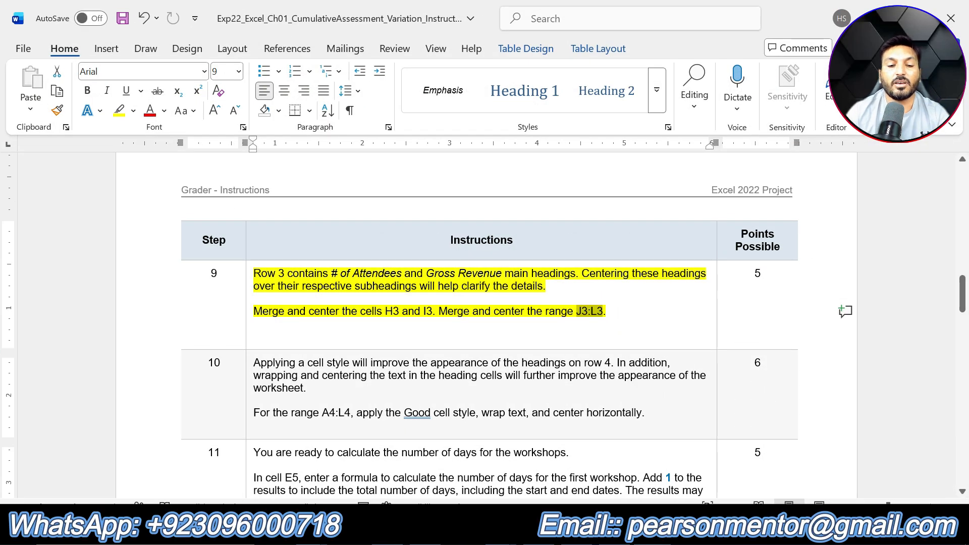
key(ctrl+z)
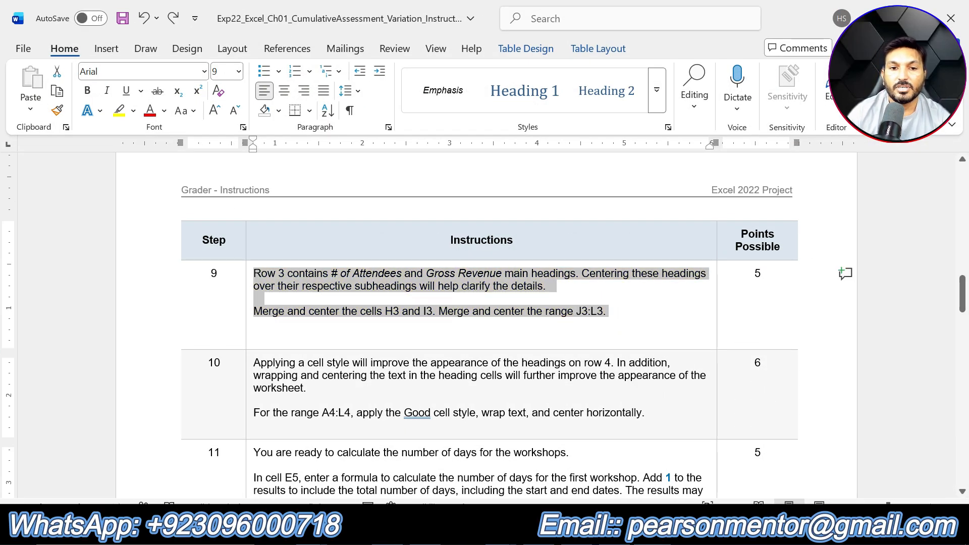
scroll(485, 323, down, 3)
drag(646, 286, 253, 235)
click(333, 212)
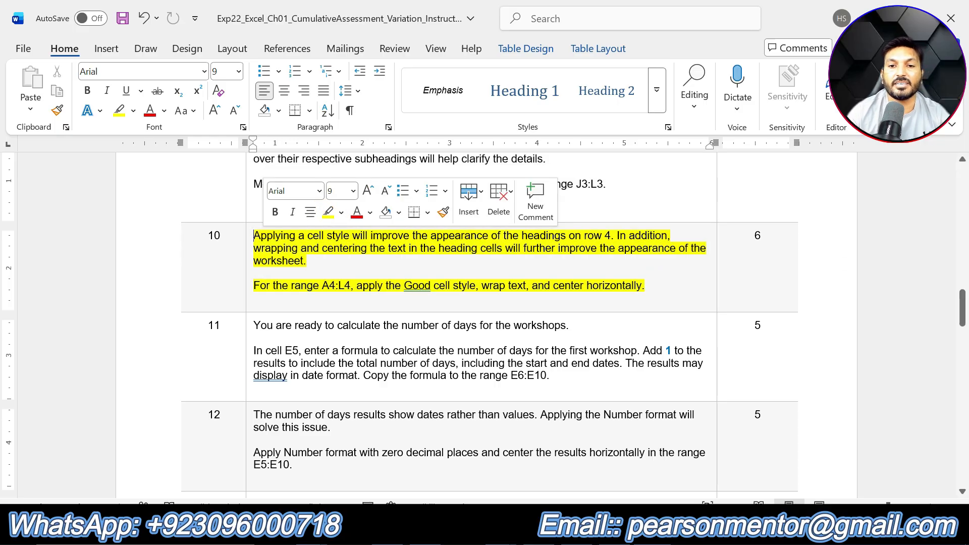
click(646, 286)
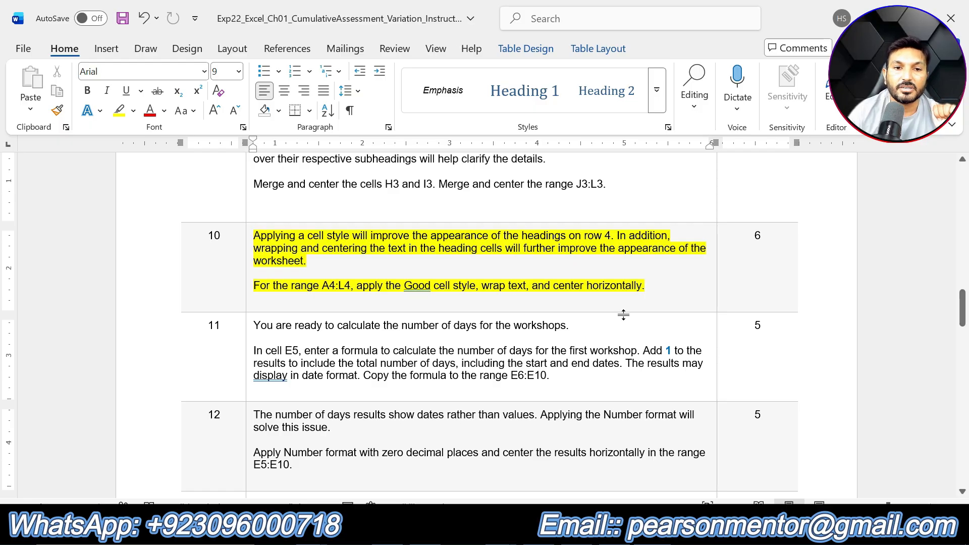
- Apply the Good cell style to the heading range A4:L4
drag(322, 286, 642, 286)
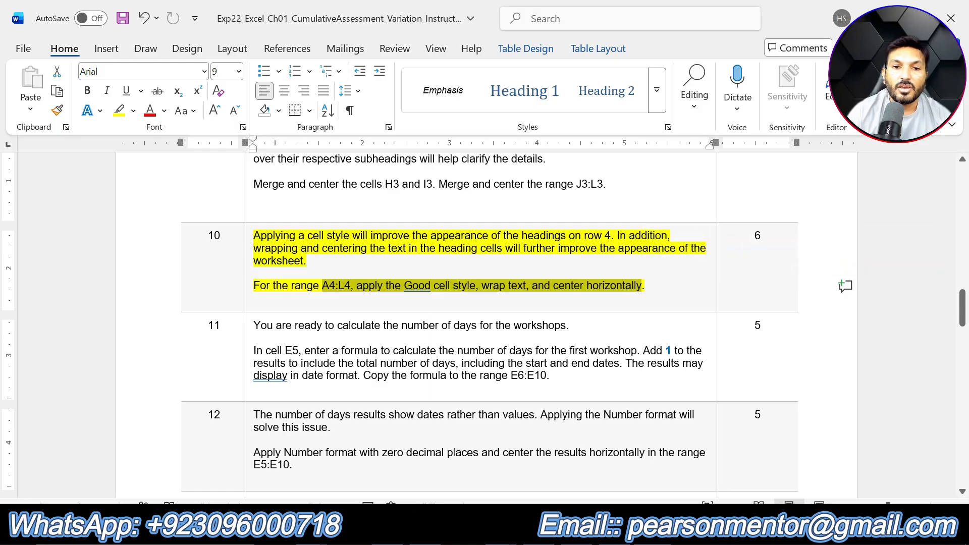
click(323, 286)
drag(323, 286, 350, 286)
key(alt+Tab)
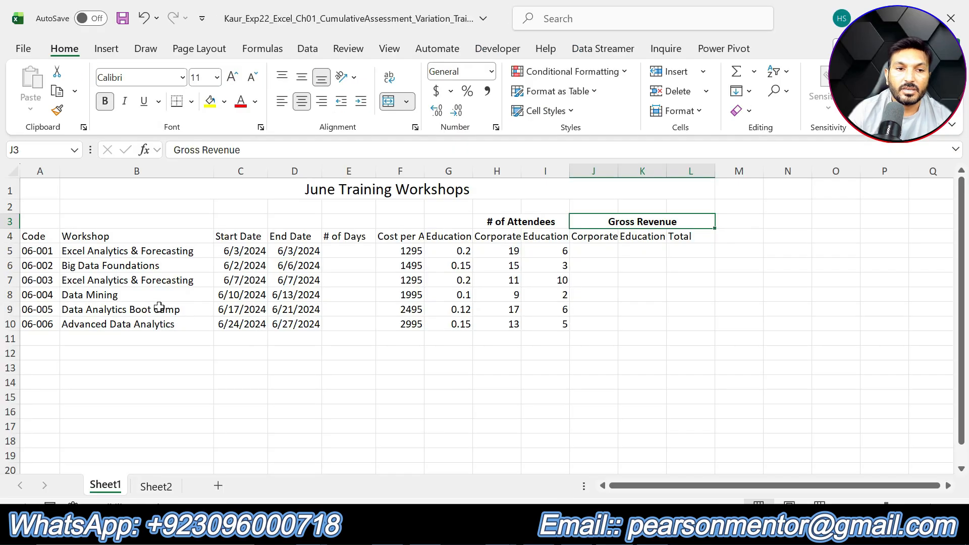
click(32, 236)
drag(67, 236, 699, 237)
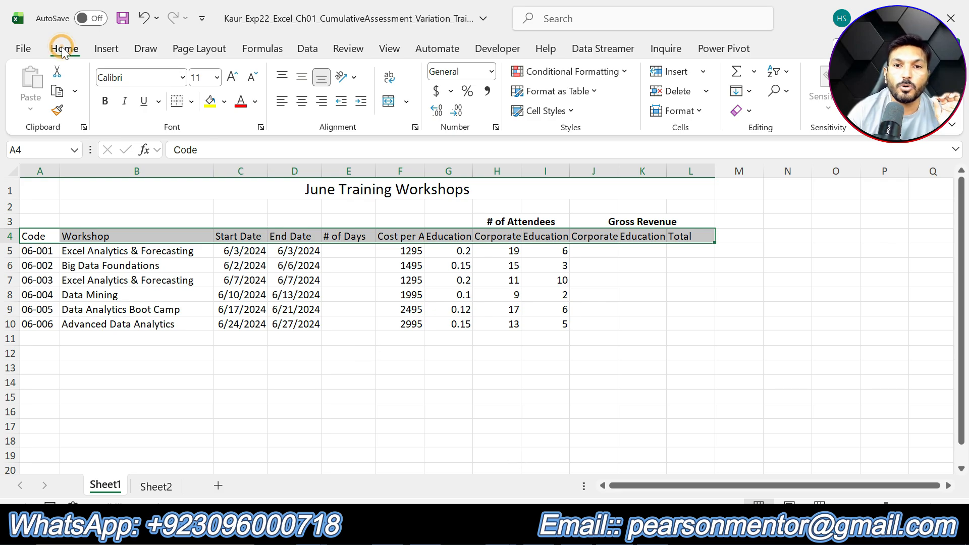
click(568, 116)
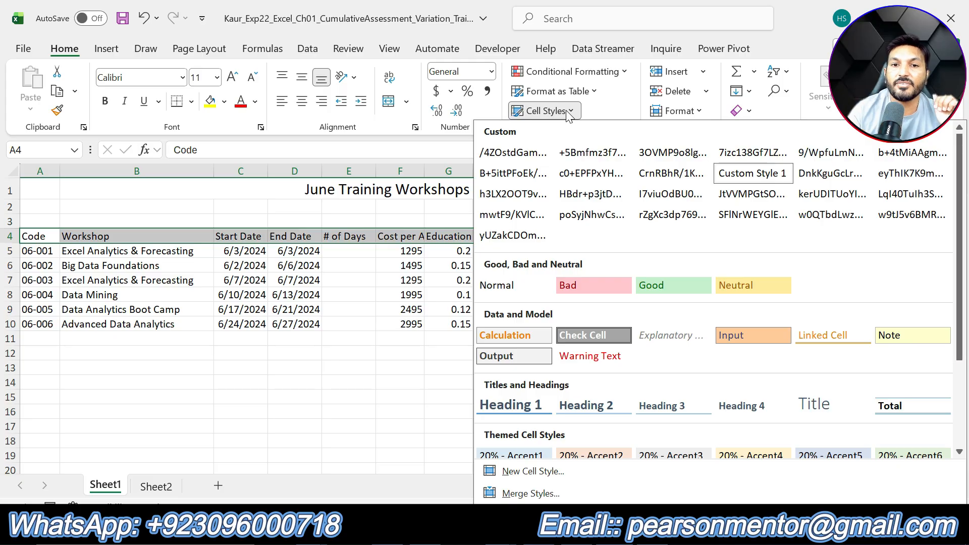
click(666, 285)
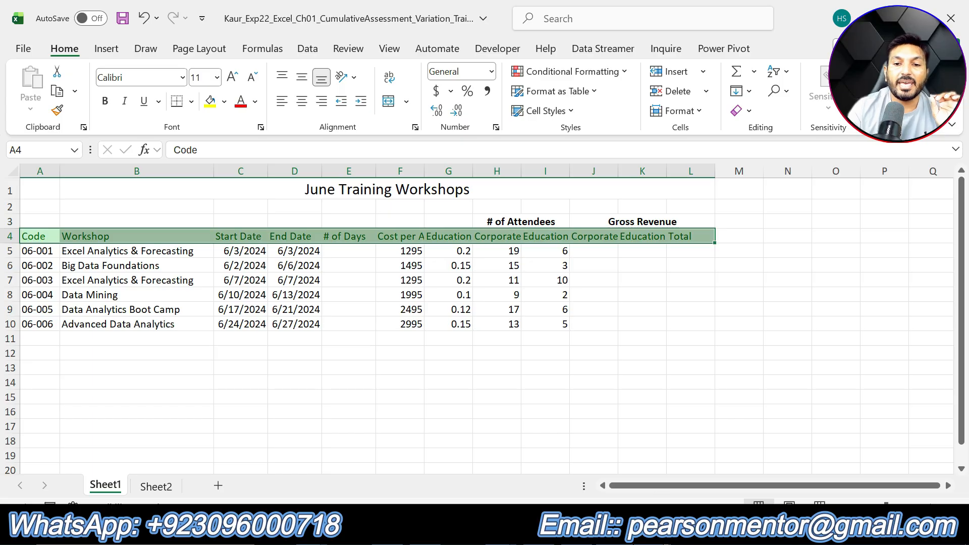
- Wrap text and center horizontally the heading cells A4:L4
key(alt+Tab)
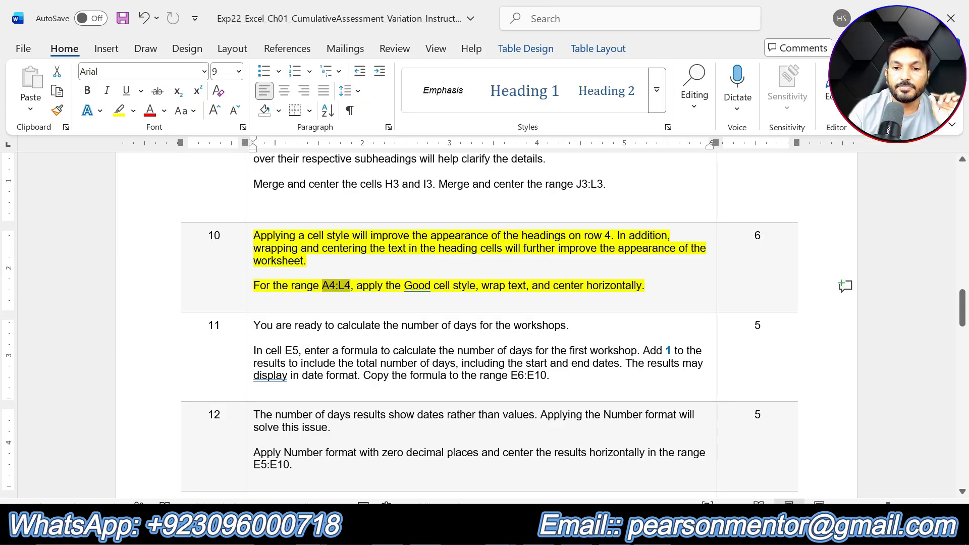
key(alt+Tab)
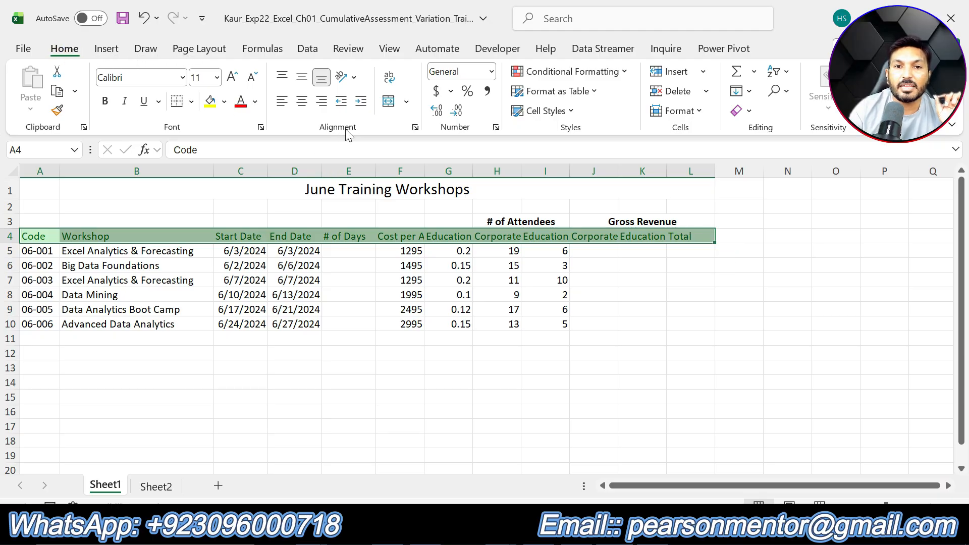
click(391, 80)
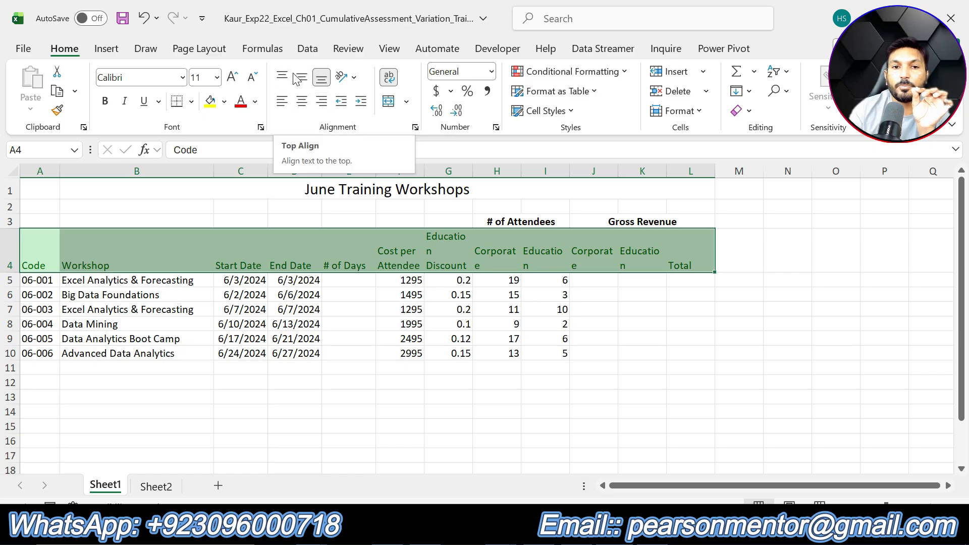
click(301, 102)
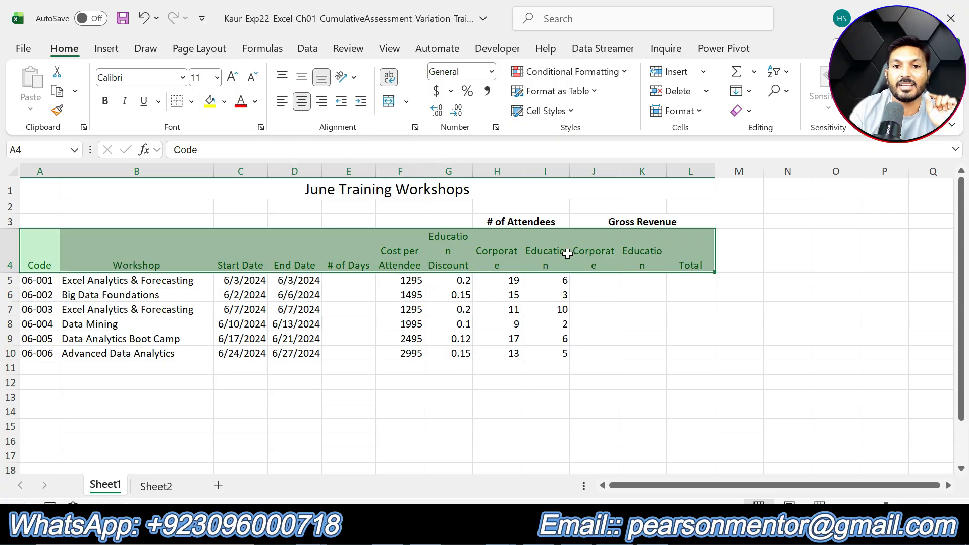
click(649, 391)
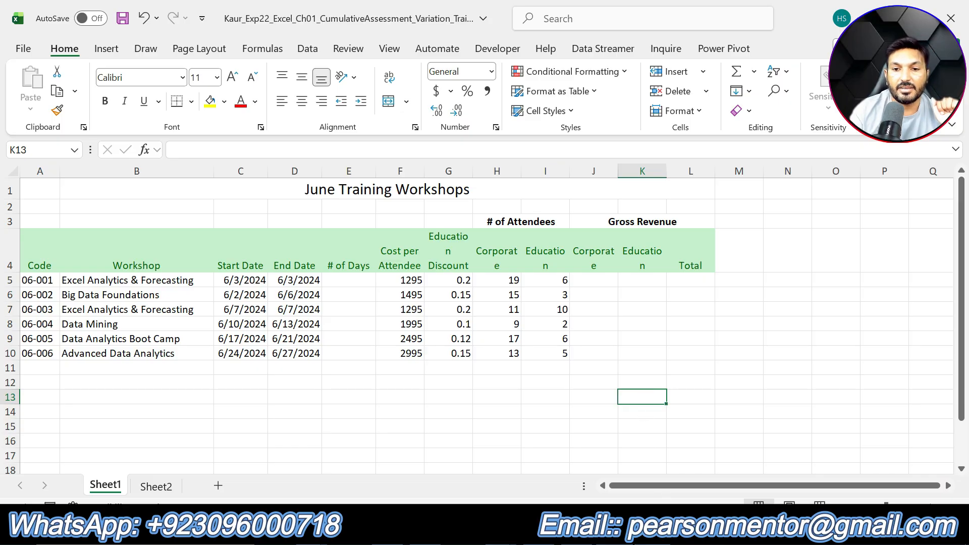
- In the instructions document, remove step 10's highlight and highlight step 11's instruction text in yellow
key(alt+Tab)
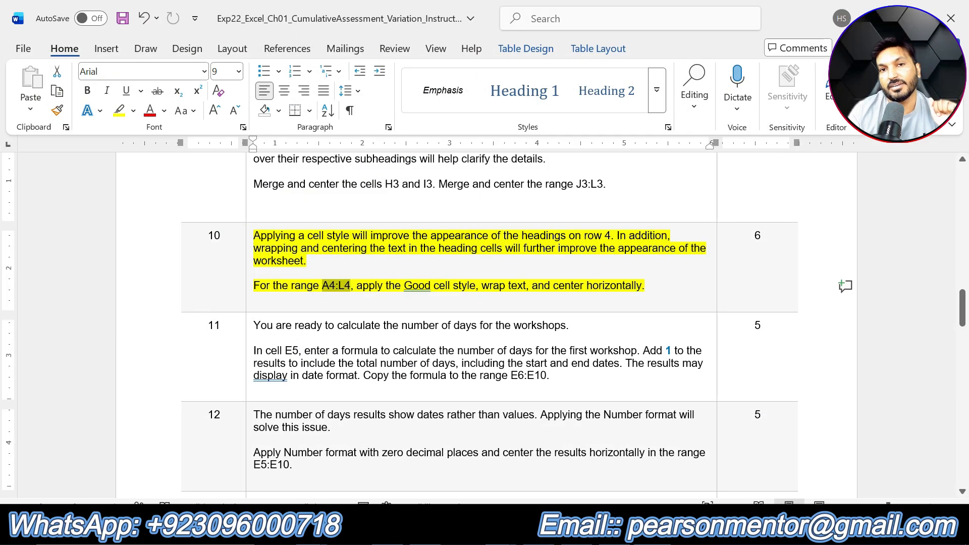
key(alt+Tab)
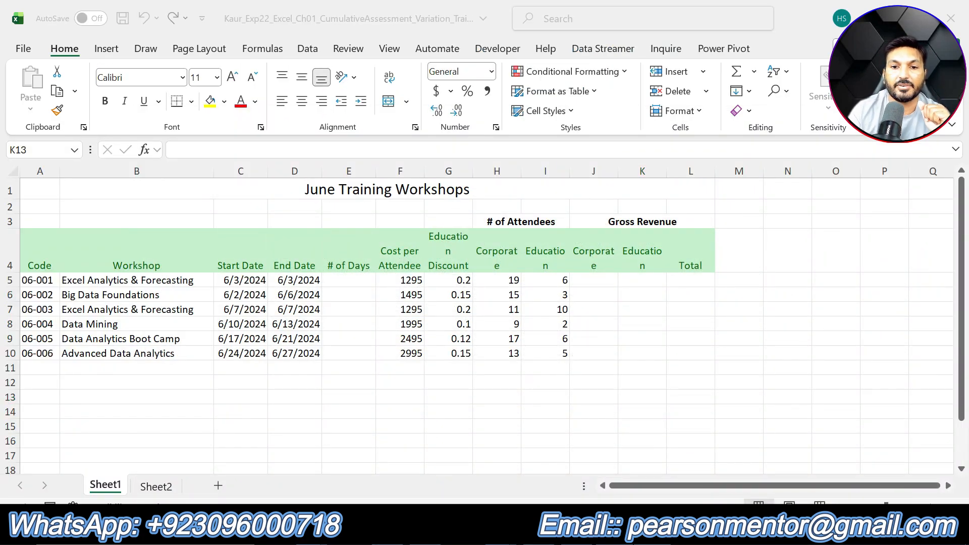
key(alt+Tab)
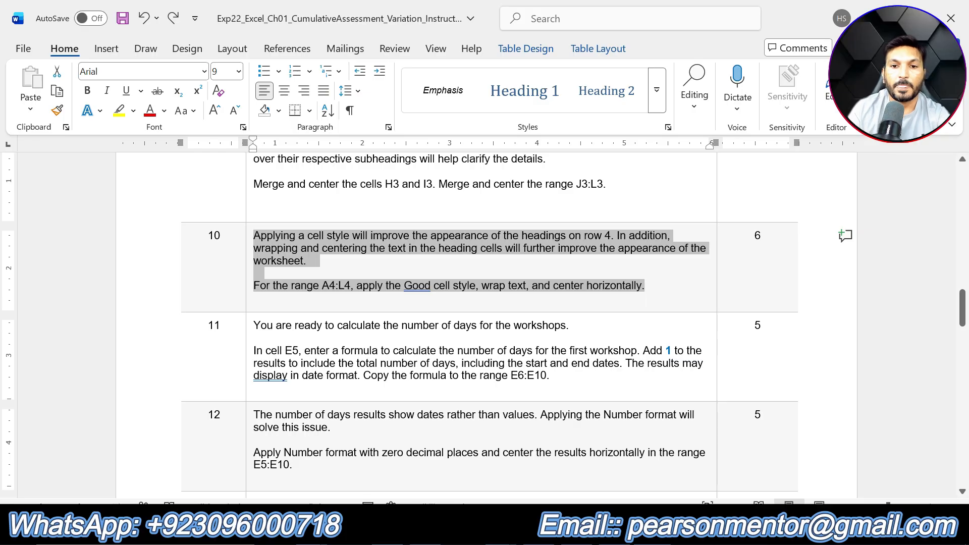
drag(550, 376, 253, 326)
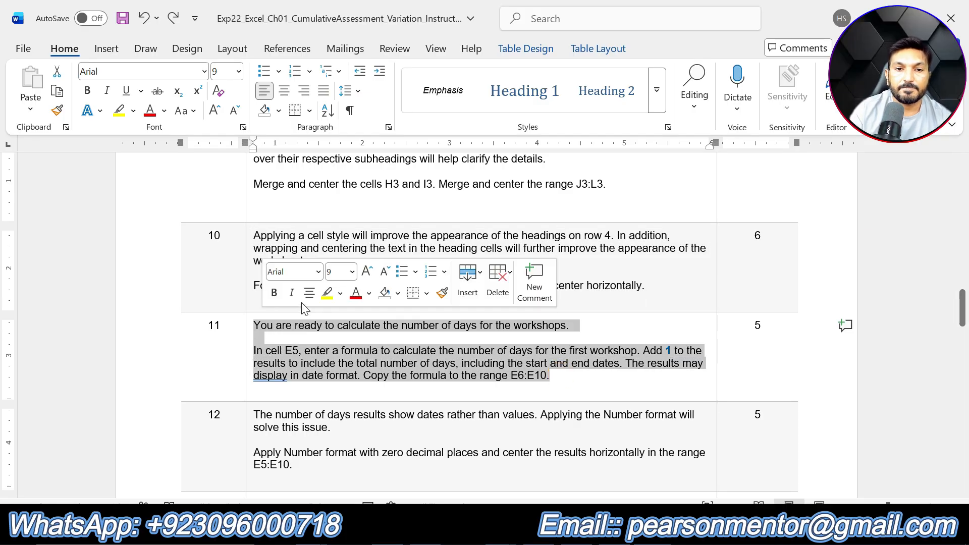
click(326, 292)
click(578, 391)
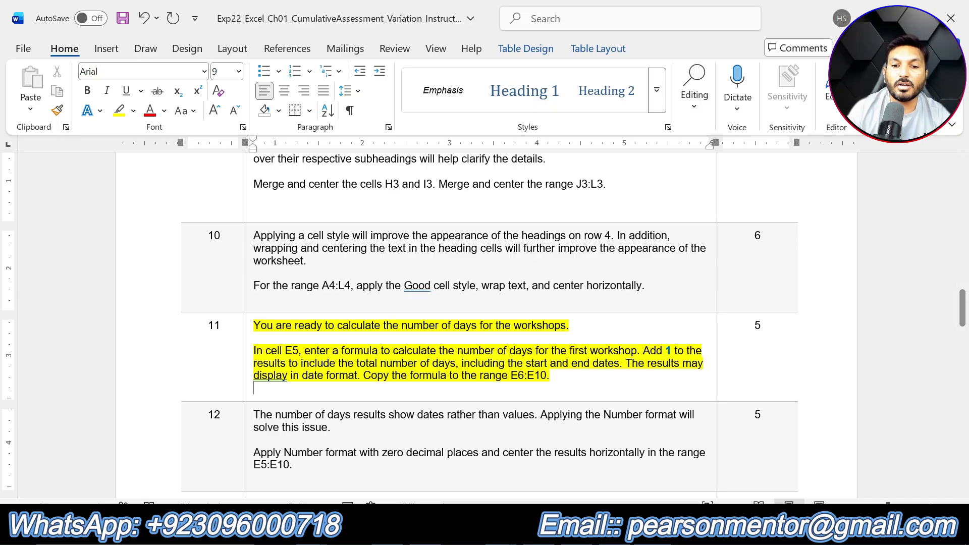
- In cell E5, enter the formula =D5-C5+1 for the number of days and copy it to E6:E10
key(alt+Tab)
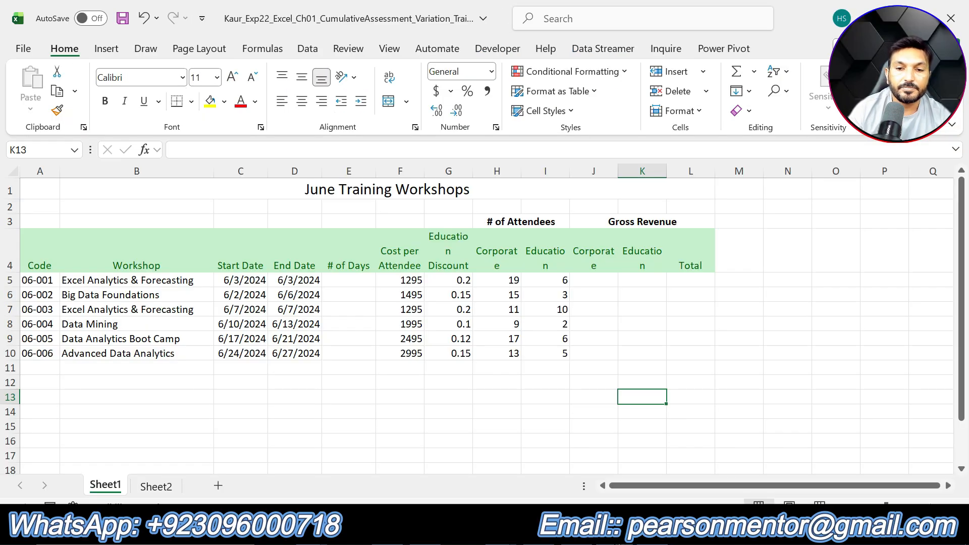
click(346, 281)
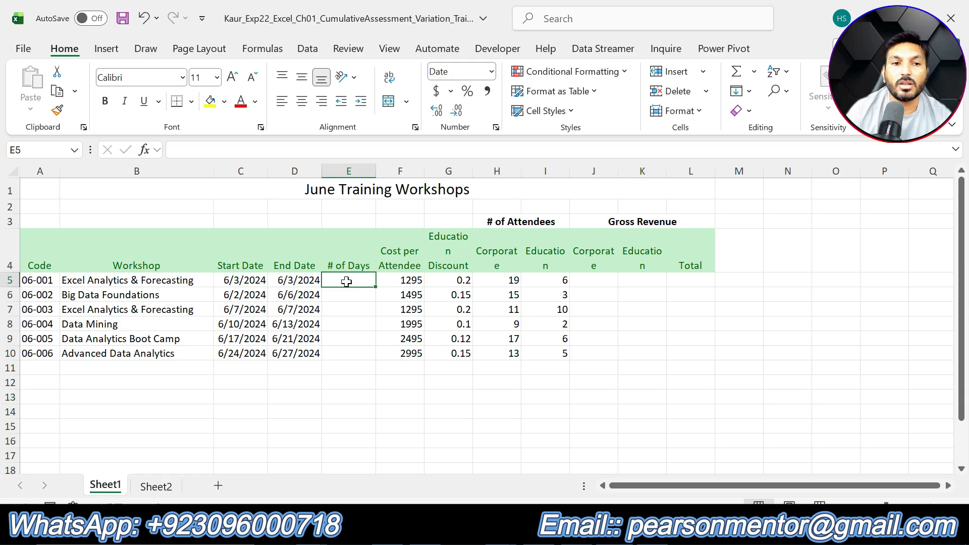
text(=)
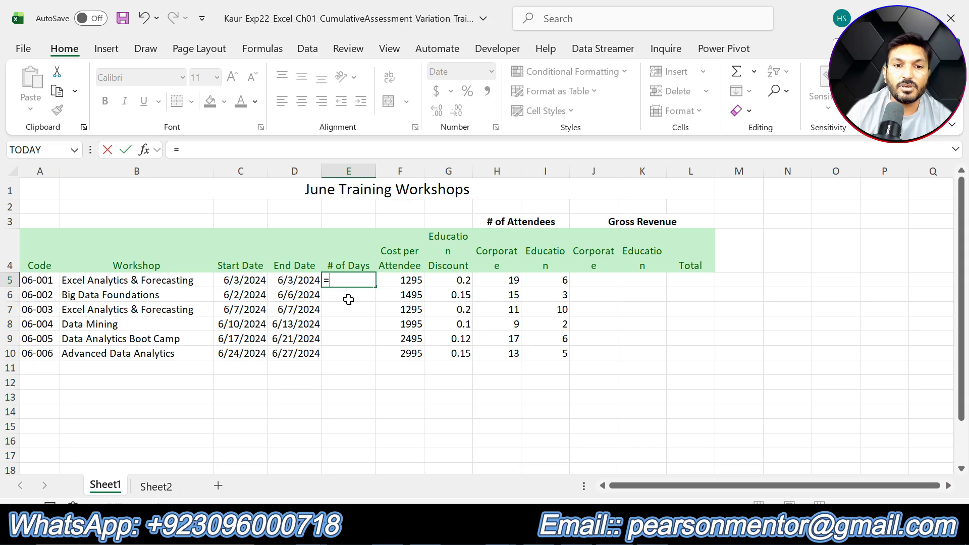
click(297, 281)
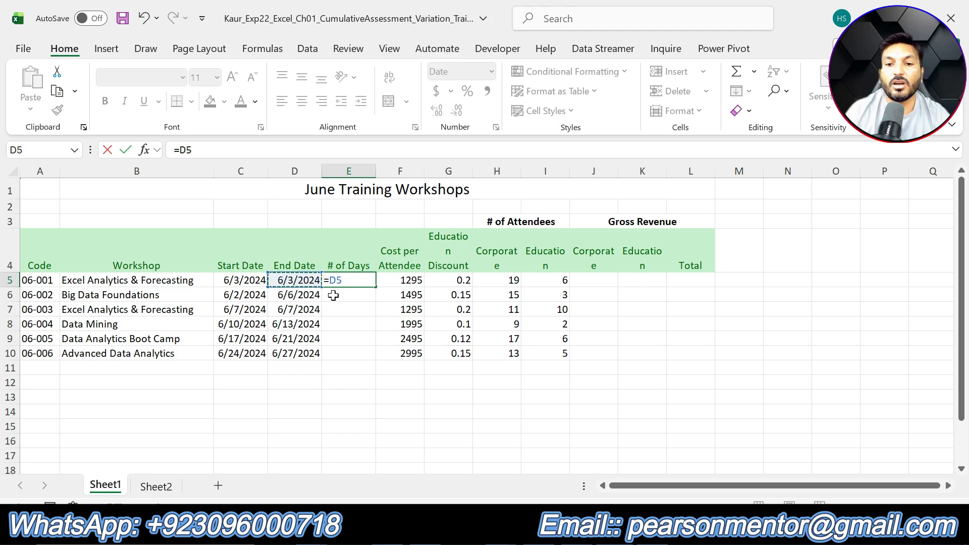
text(-)
click(252, 280)
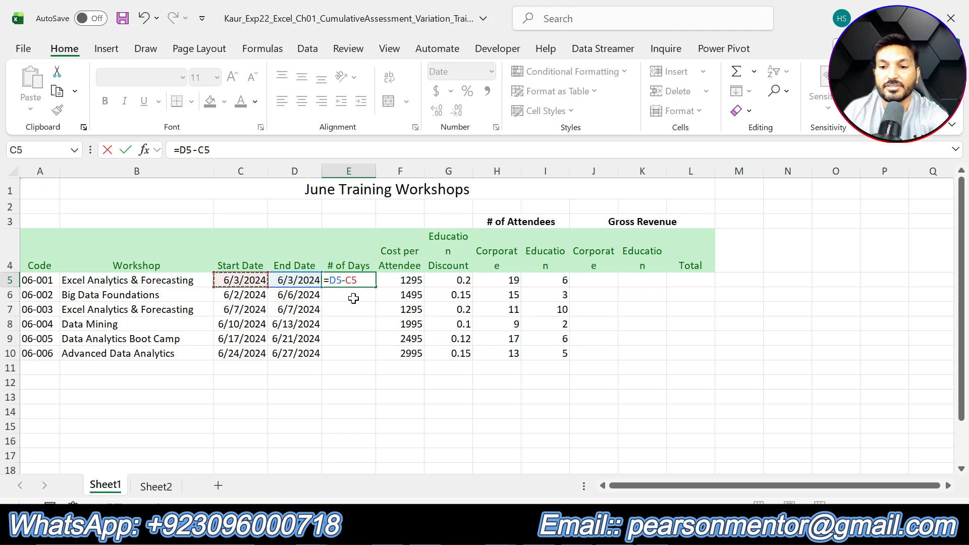
key(Return)
click(357, 281)
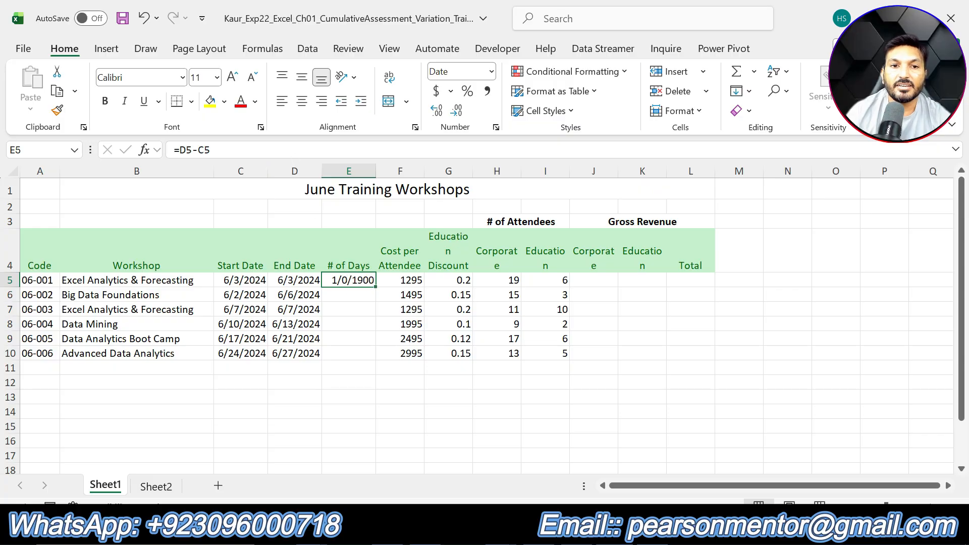
click(263, 149)
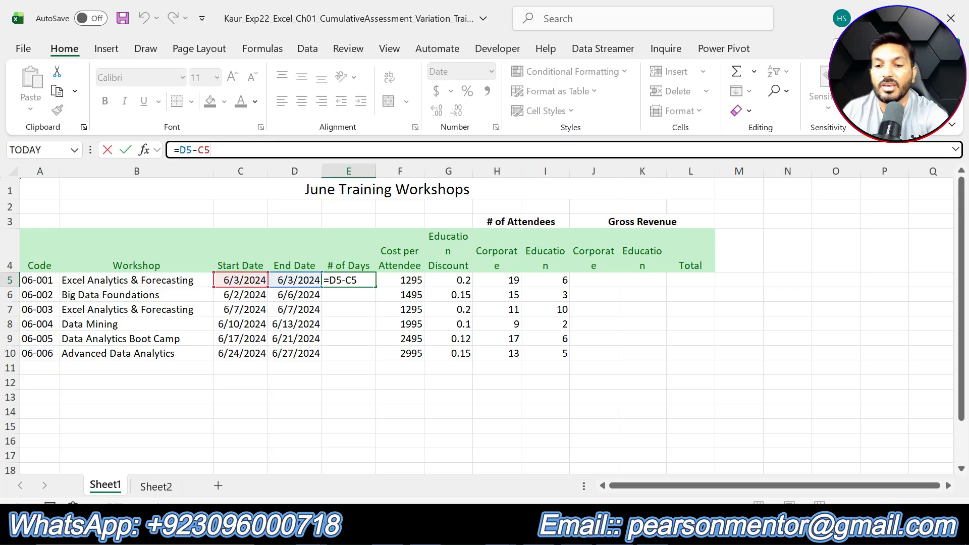
text(+1)
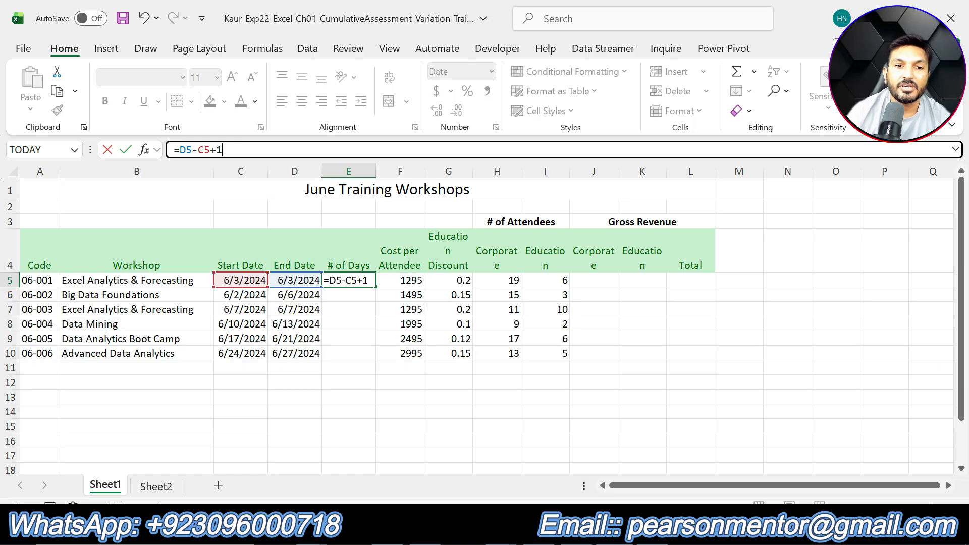
key(Return)
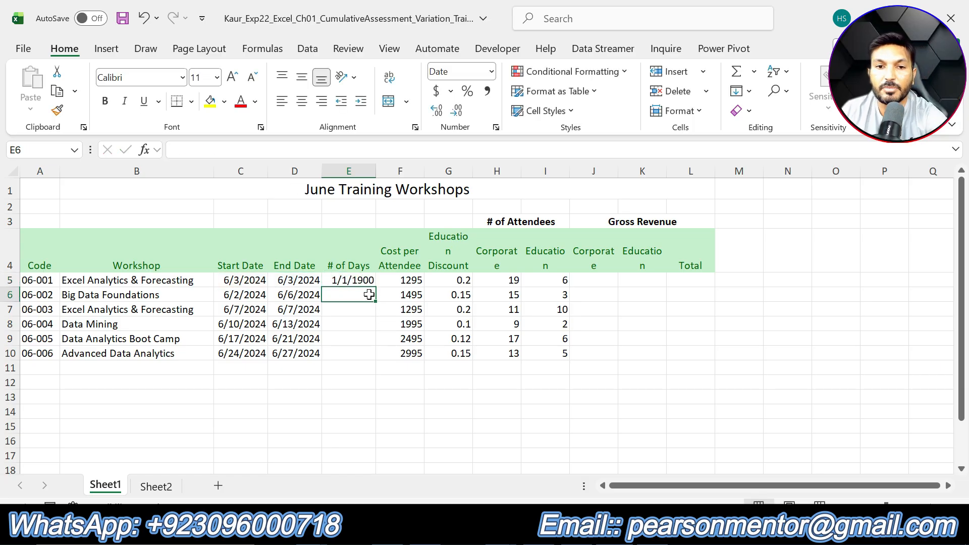
click(371, 280)
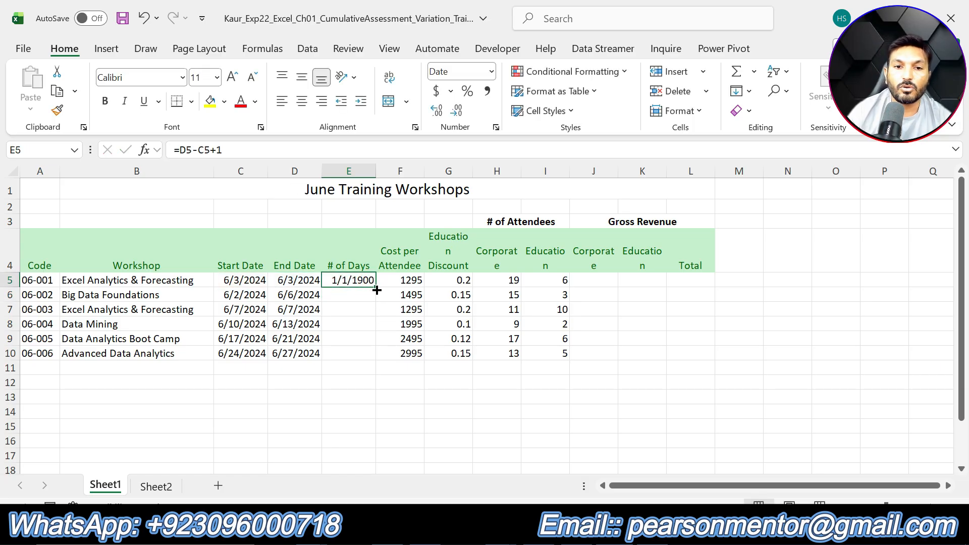
drag(377, 290, 383, 360)
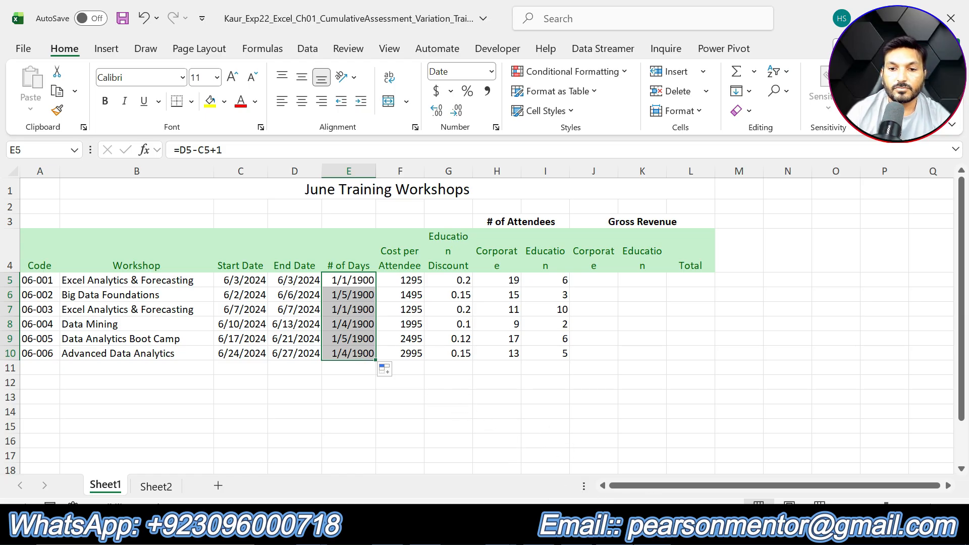
- Revise the E5 formula to =(D5-C5)+1 and copy it again to the range E6:E10
click(651, 528)
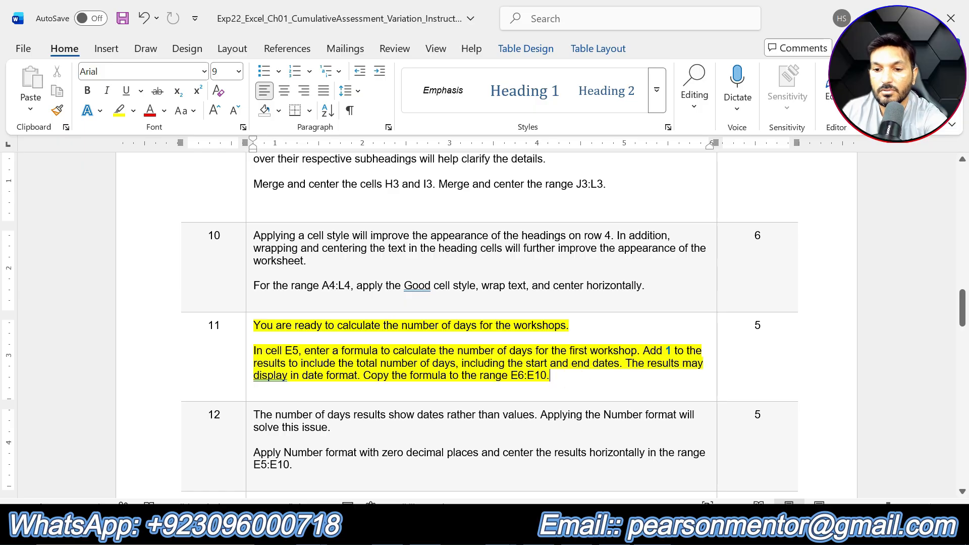
click(608, 528)
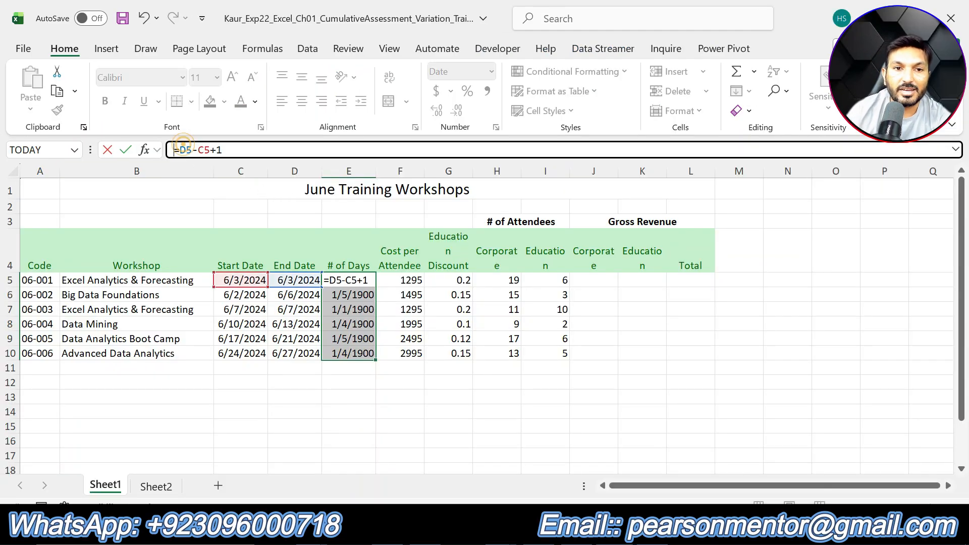
click(177, 150)
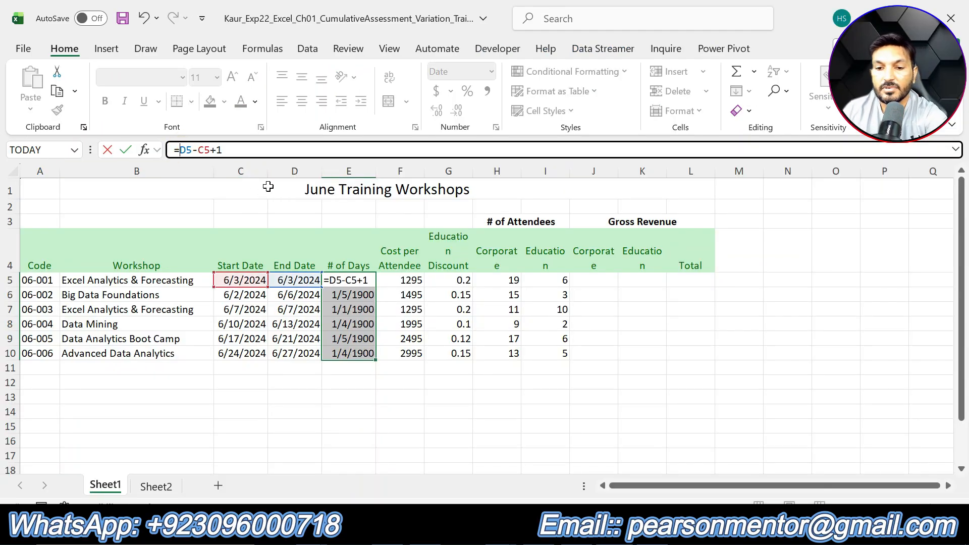
text(()
key(Right)
key(Right)
key(Right)
key(Right)
key(Right)
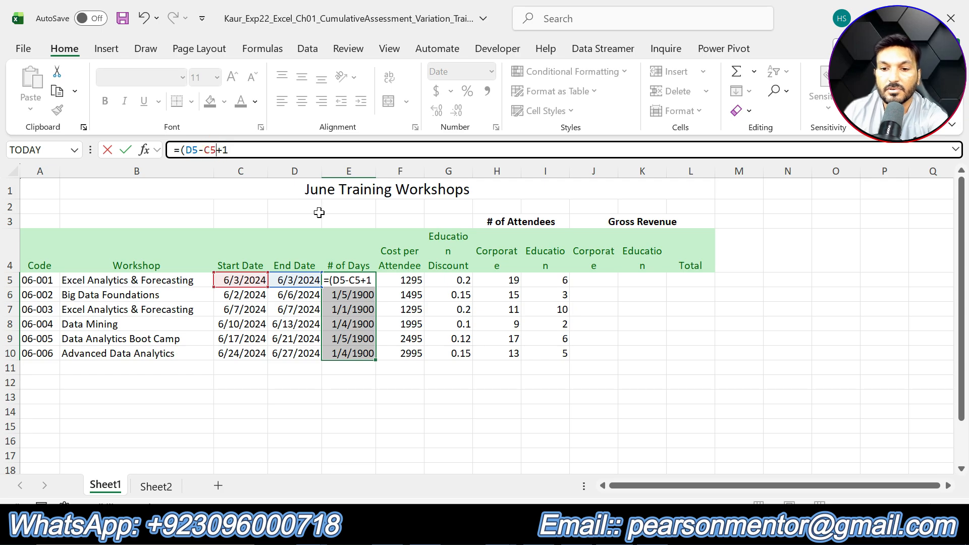
text())
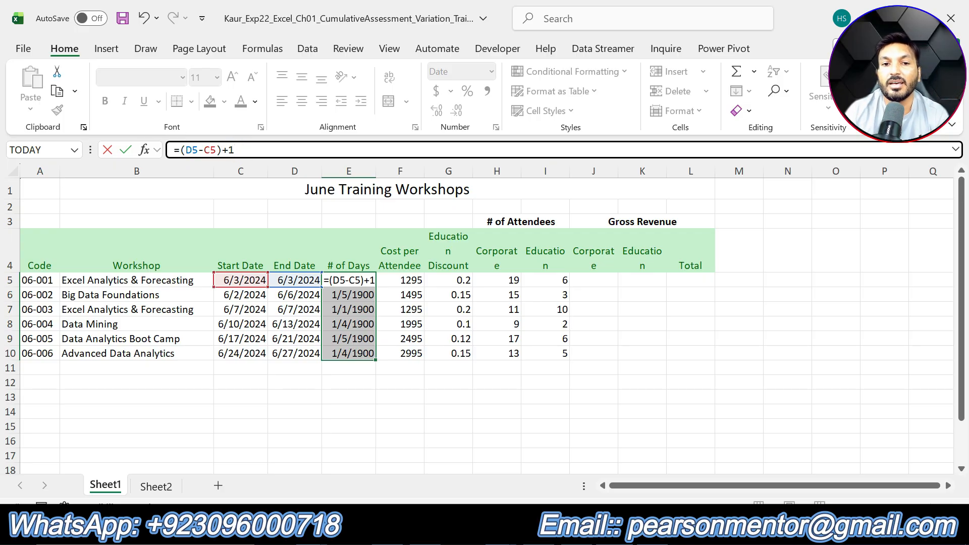
key(Return)
click(372, 279)
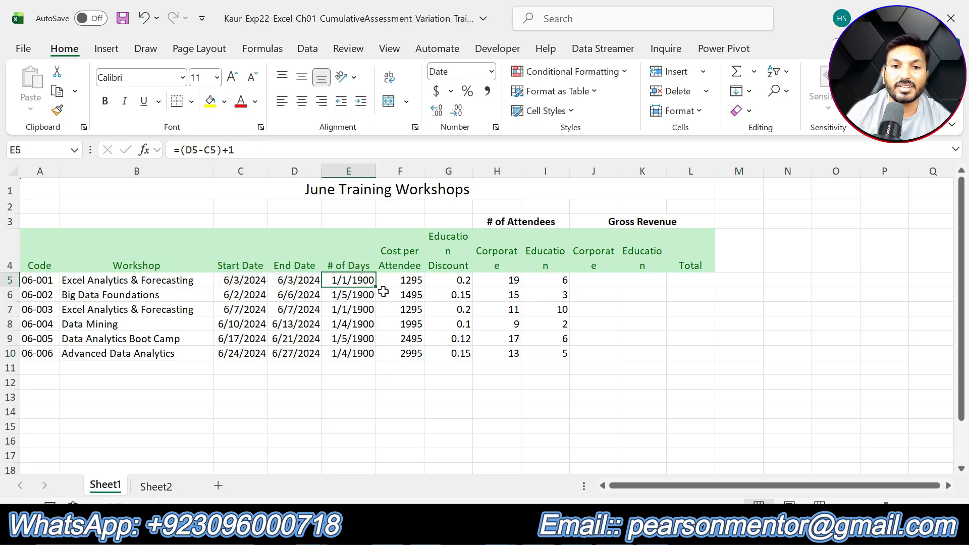
drag(376, 290, 376, 354)
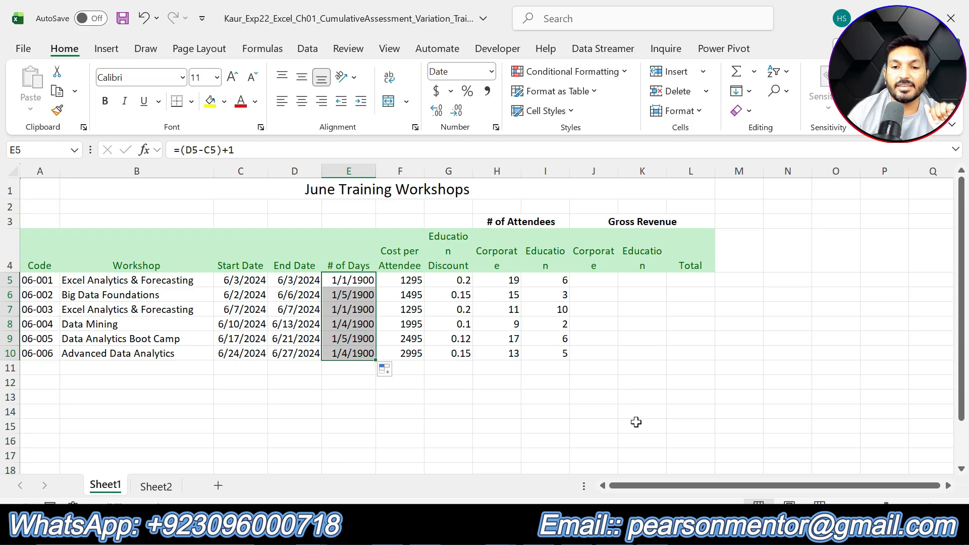
- In the instructions document, undo step 11's highlight and highlight step 12's instruction text in yellow
key(alt+Tab)
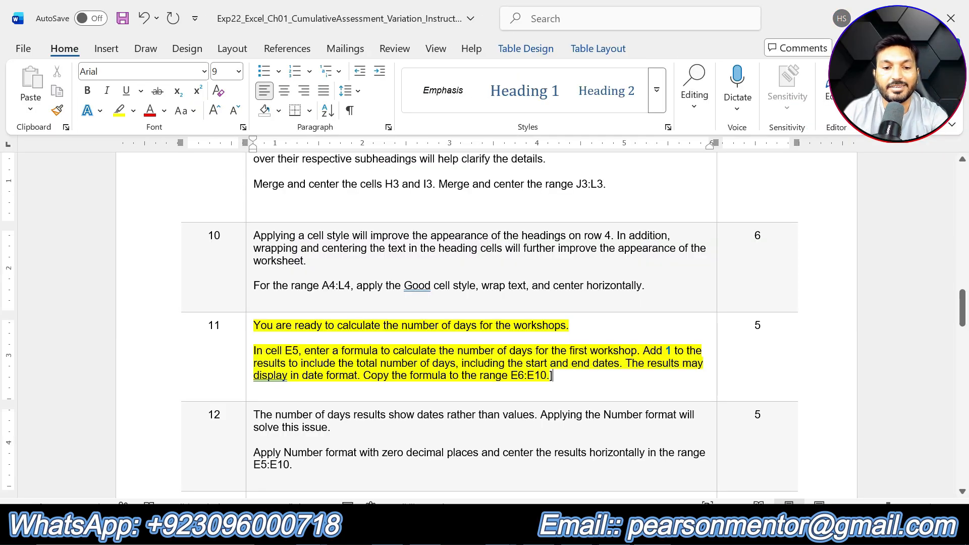
key(ctrl+z)
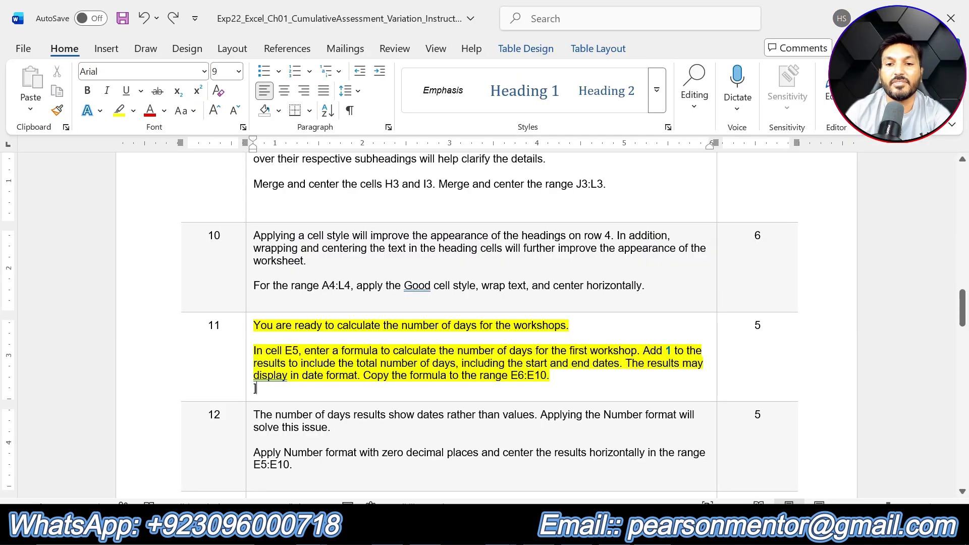
key(ctrl+z)
scroll(319, 255, down, 4)
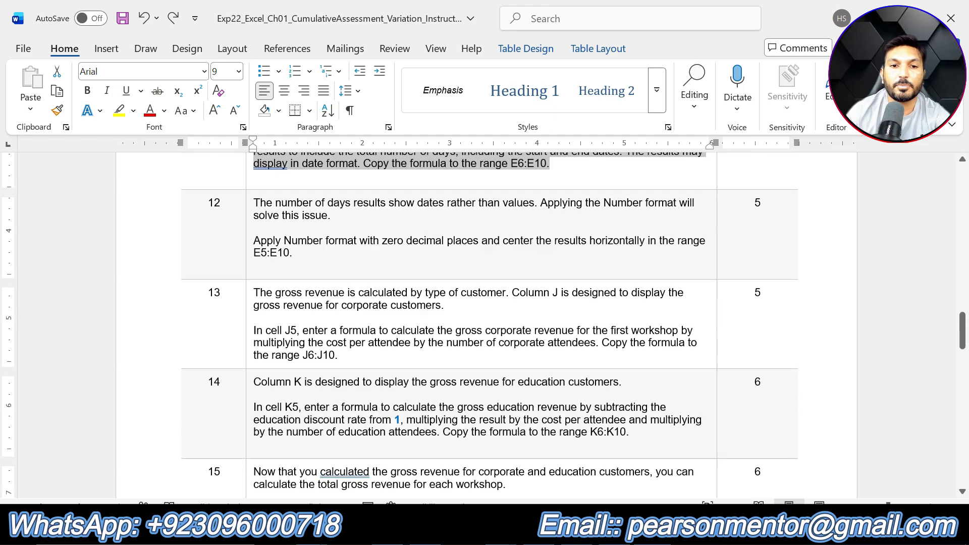
drag(319, 255, 253, 202)
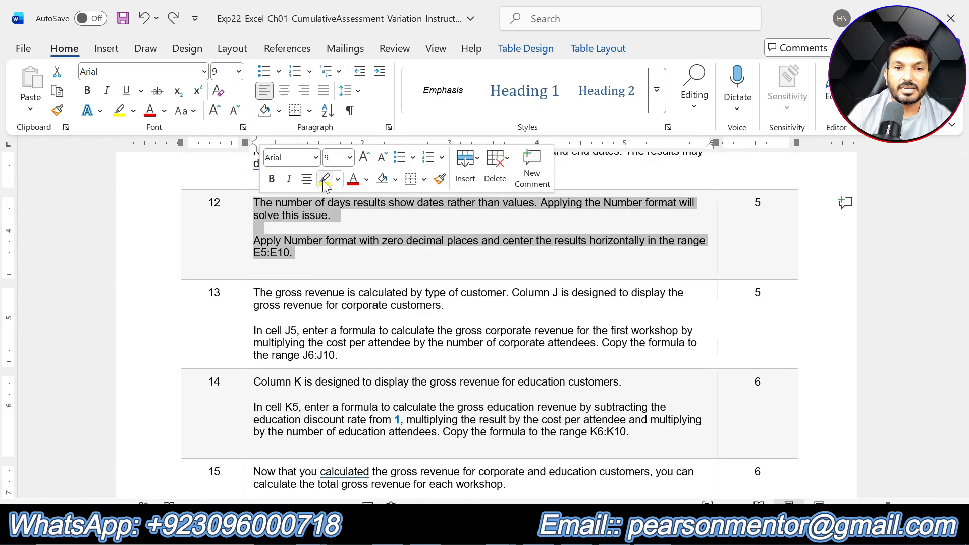
click(324, 179)
click(349, 264)
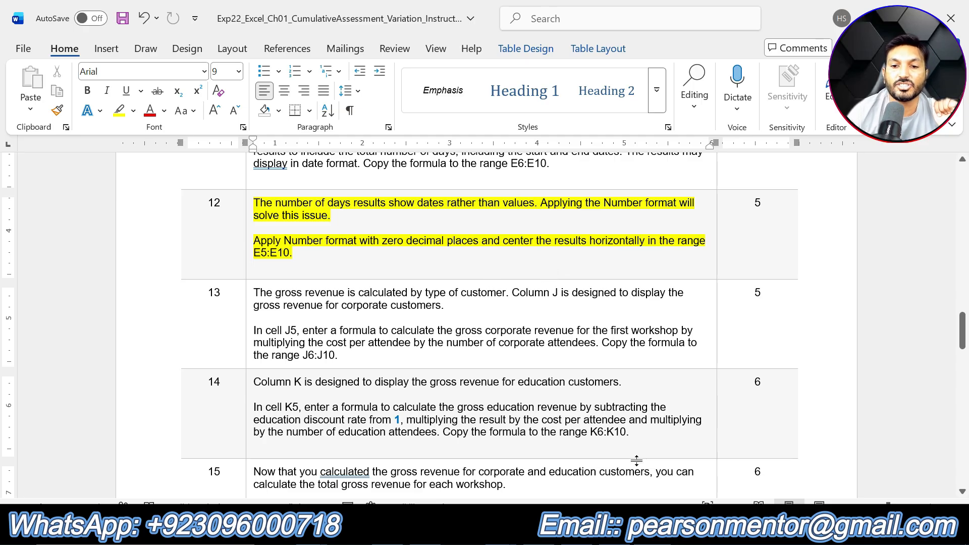
key(alt+Tab)
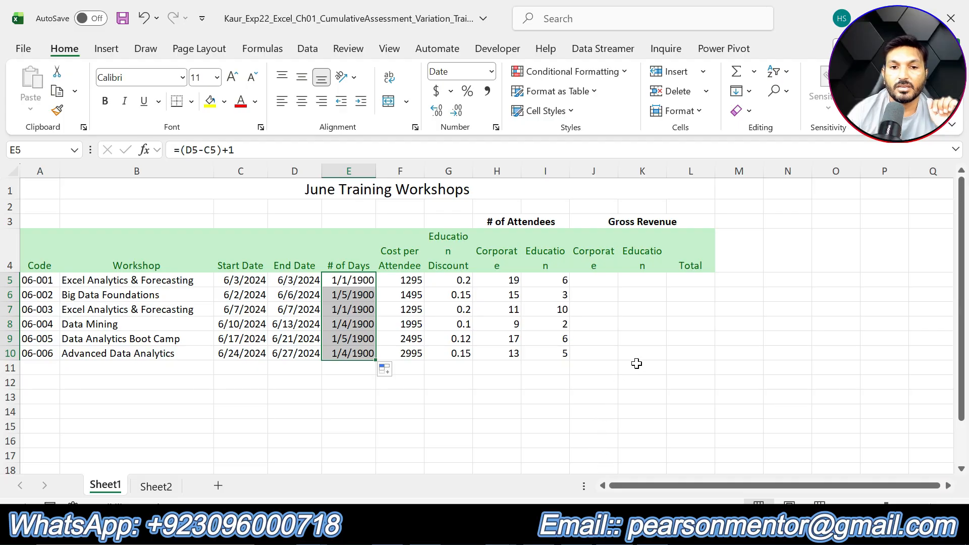
click(635, 359)
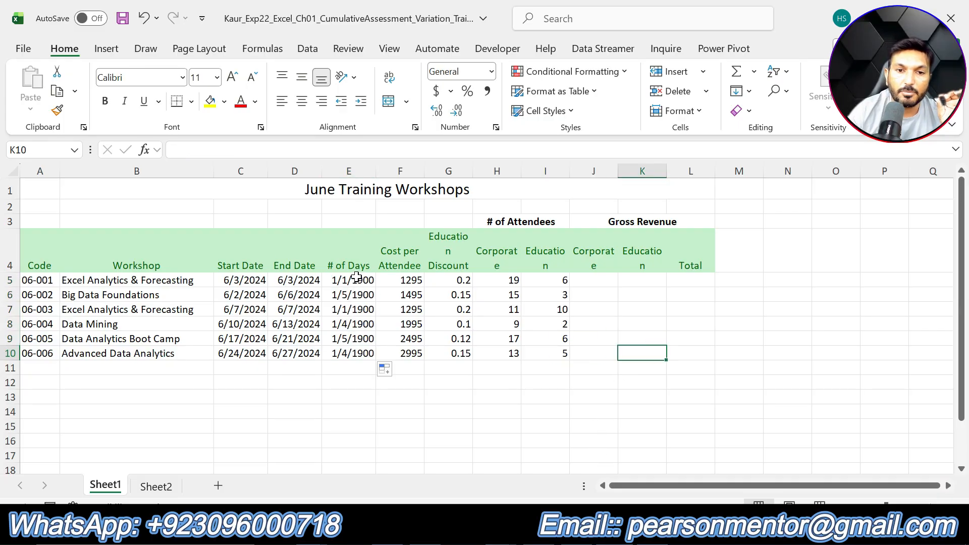
- Apply the Number format to the number of days in E5:E10 and center the values horizontally
drag(360, 275, 364, 352)
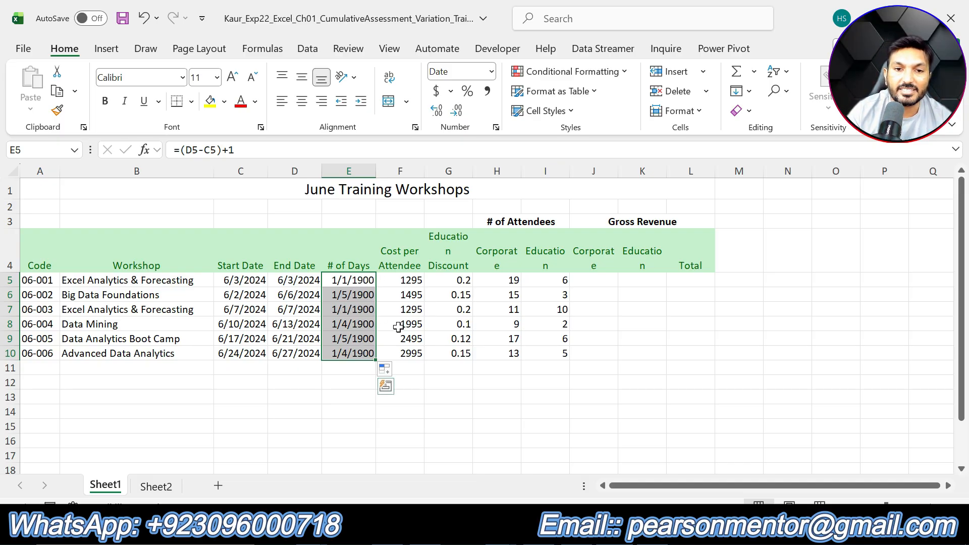
click(445, 380)
drag(361, 282, 368, 348)
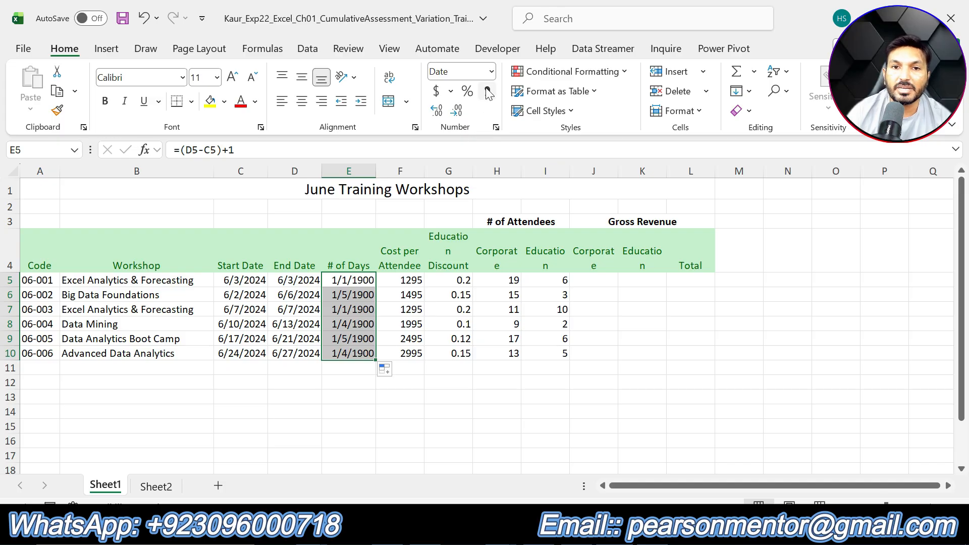
click(491, 72)
click(498, 144)
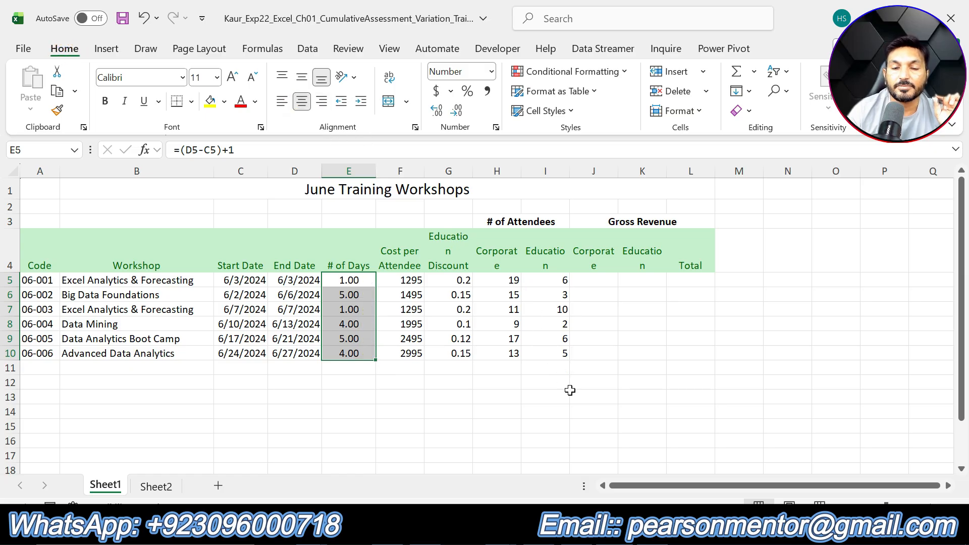
click(591, 411)
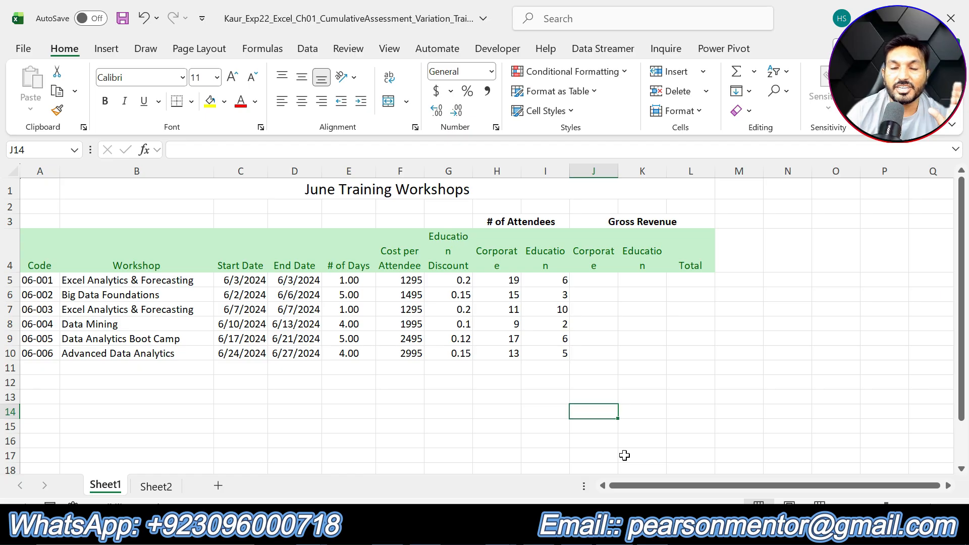
- In the instructions document, undo step 12's highlight and highlight step 13's instruction text in yellow
click(654, 534)
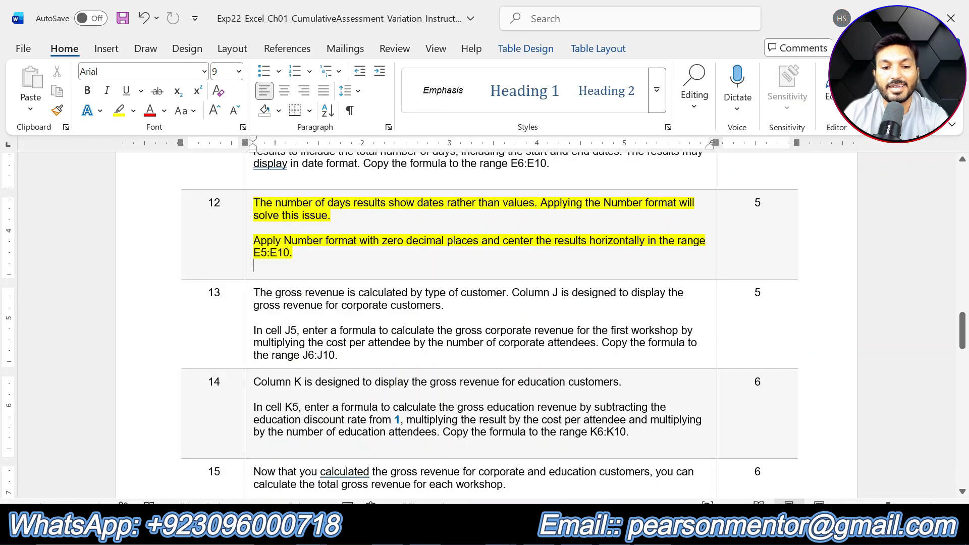
key(ctrl+z)
scroll(356, 267, down, 3)
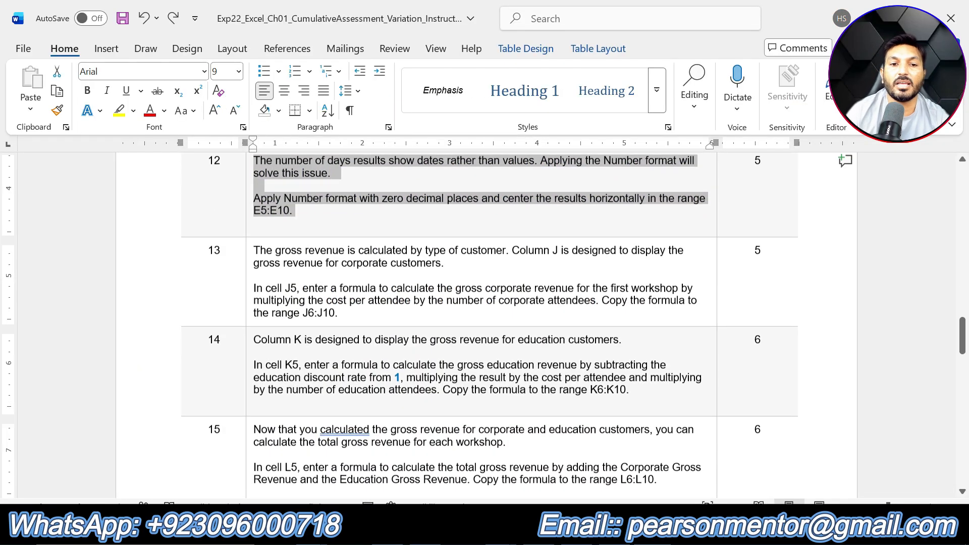
mouse_move(328, 258)
mouse_down()
mouse_move(356, 268)
mouse_move(254, 208)
mouse_up()
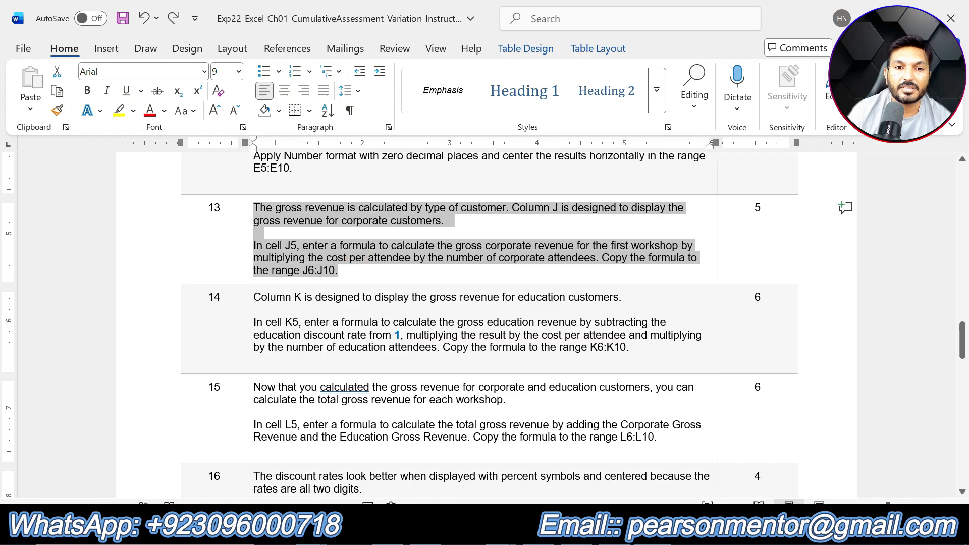
click(328, 185)
click(349, 276)
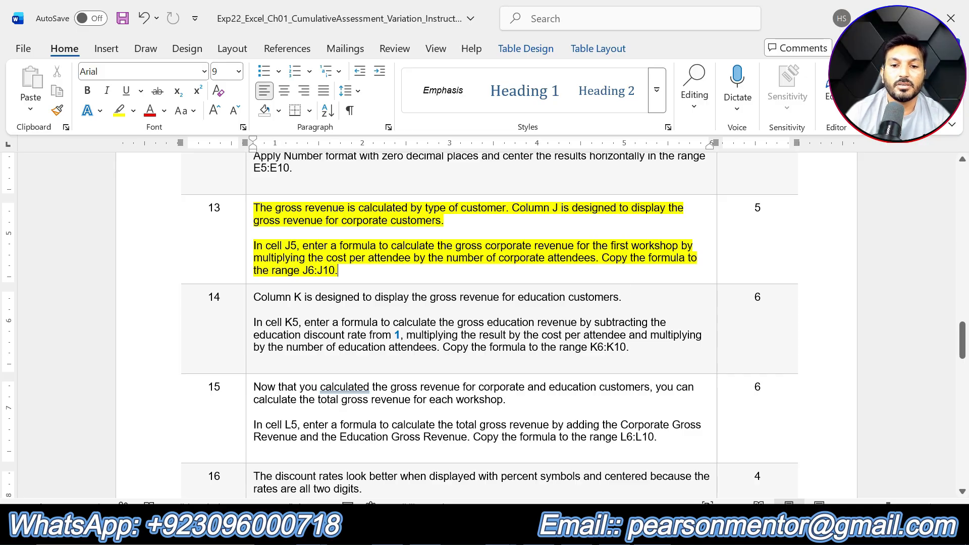
- In cell J5, enter the formula =F5*H5 for corporate gross revenue and copy it to J6:J10
key(alt+Tab)
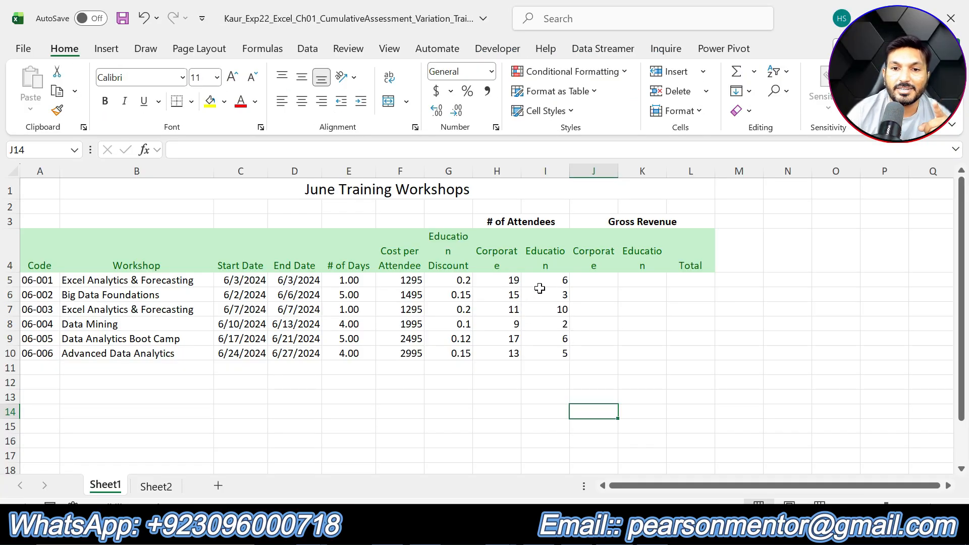
click(592, 281)
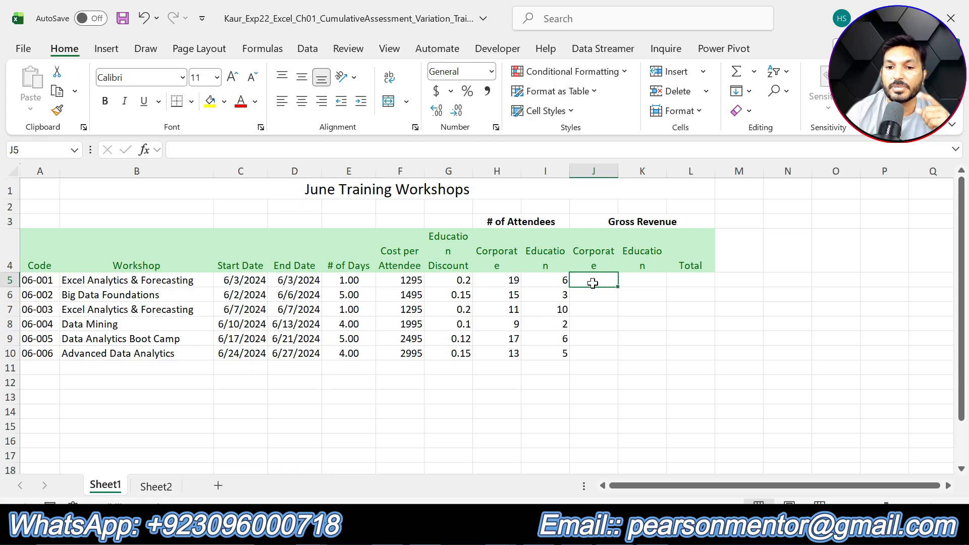
key(alt+Tab)
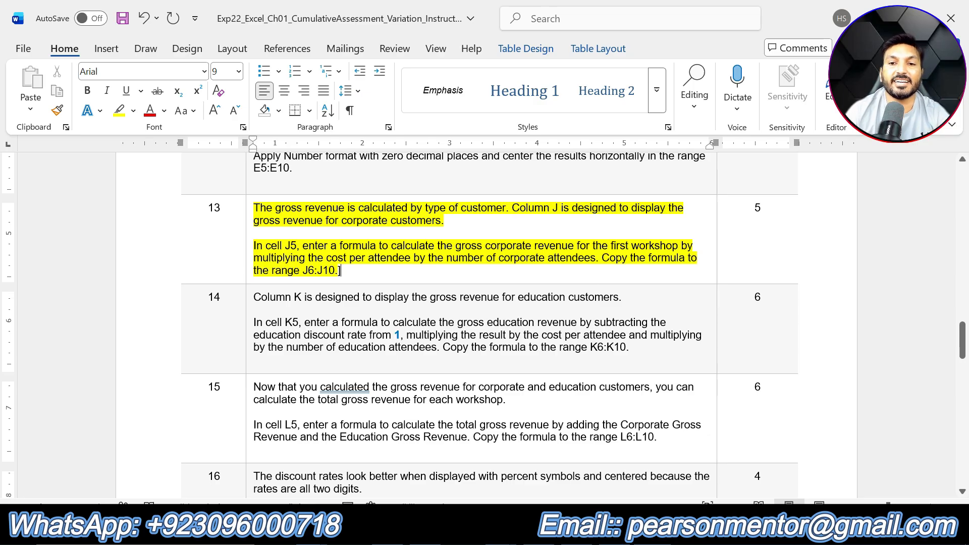
key(alt+Tab)
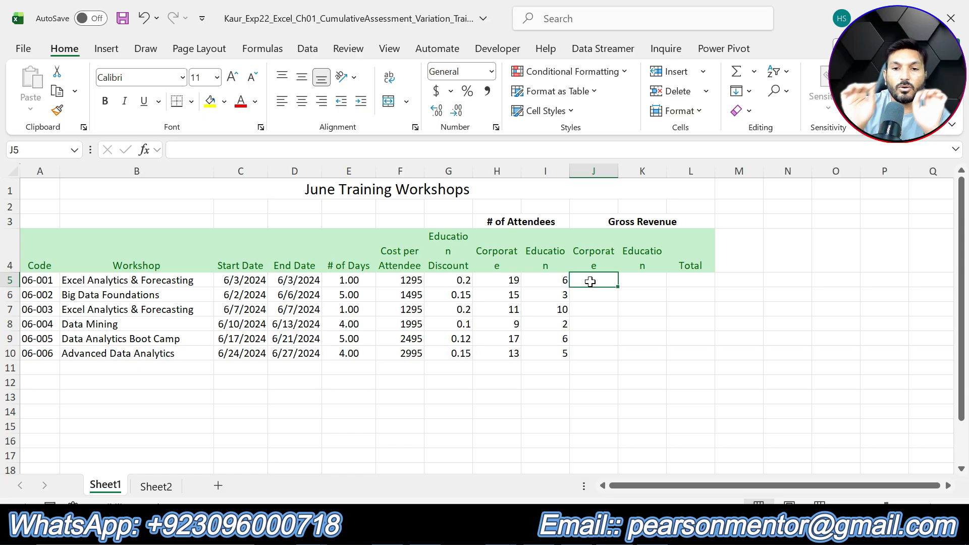
text(=)
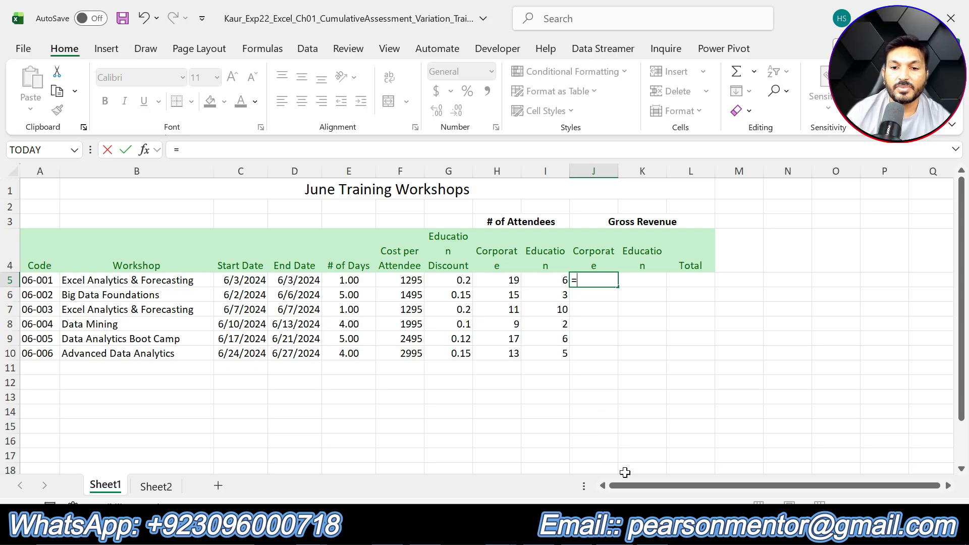
key(alt+Tab)
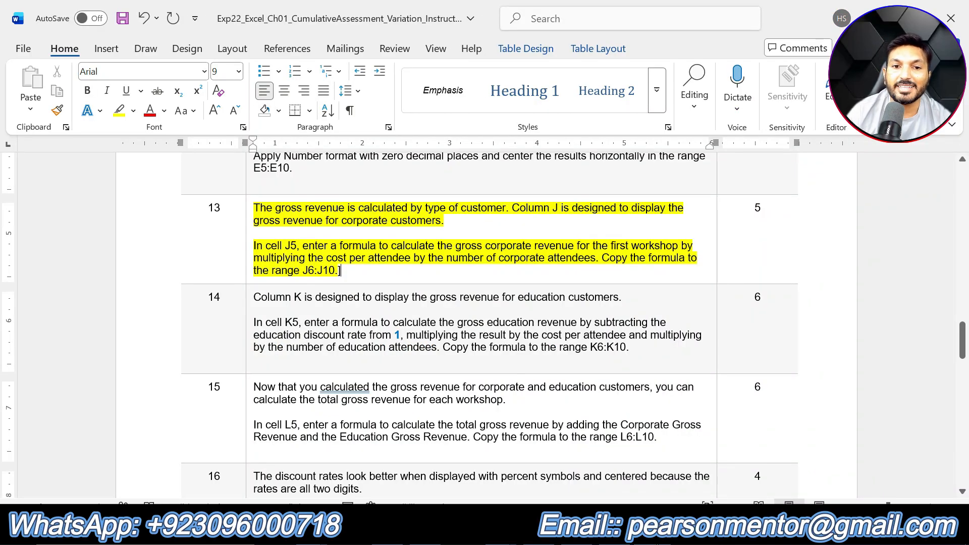
key(alt+Tab)
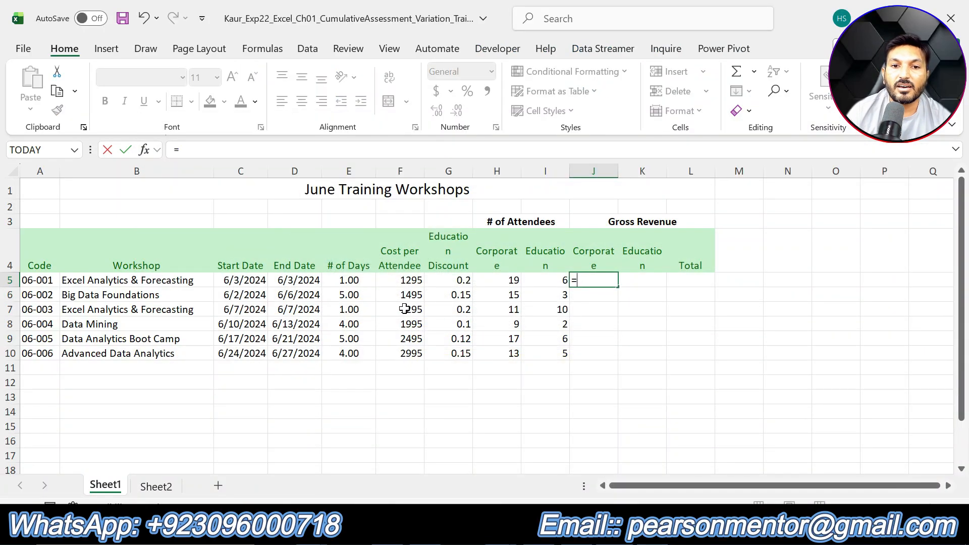
click(402, 279)
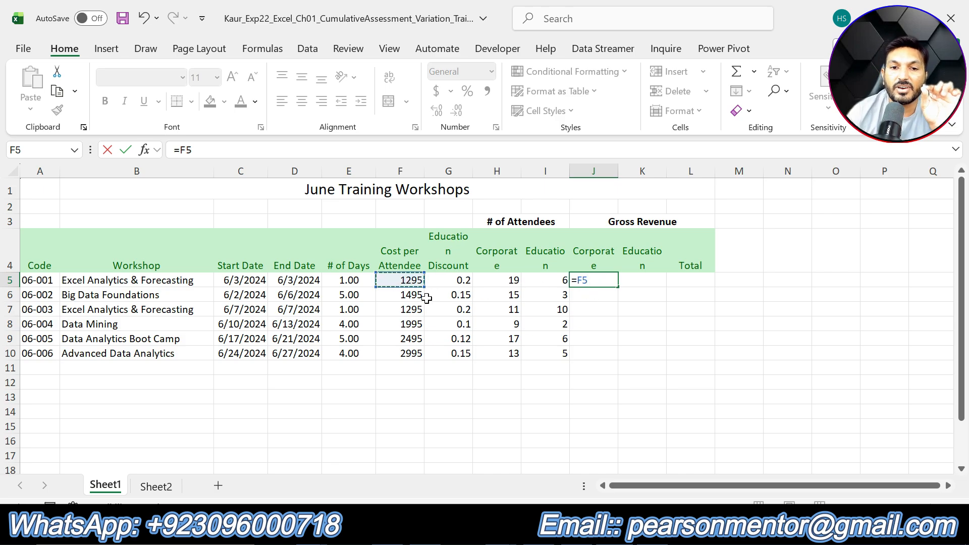
click(651, 532)
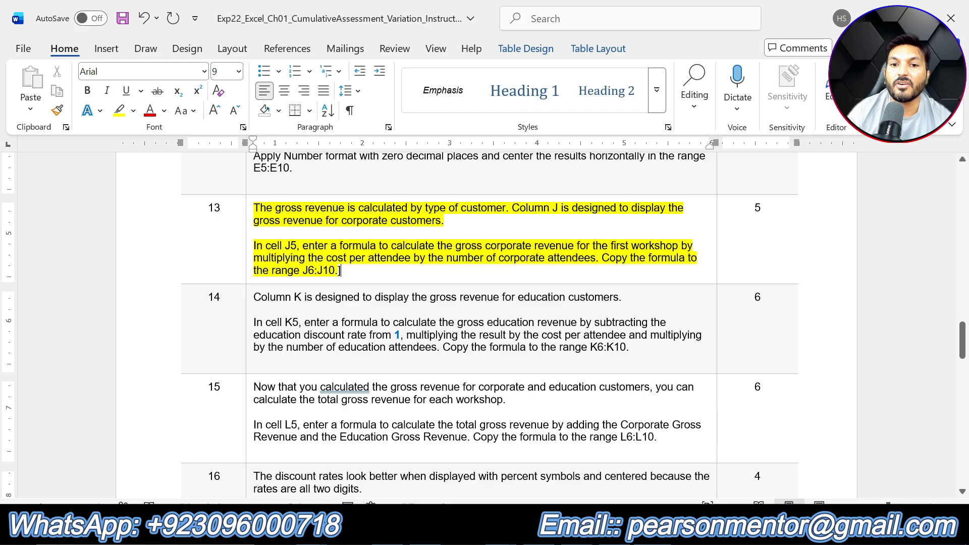
click(626, 533)
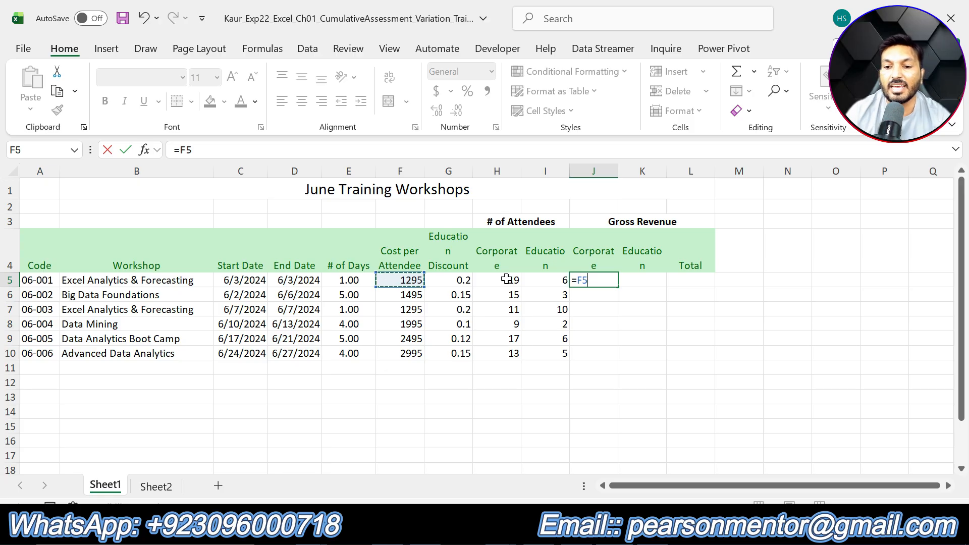
text(*)
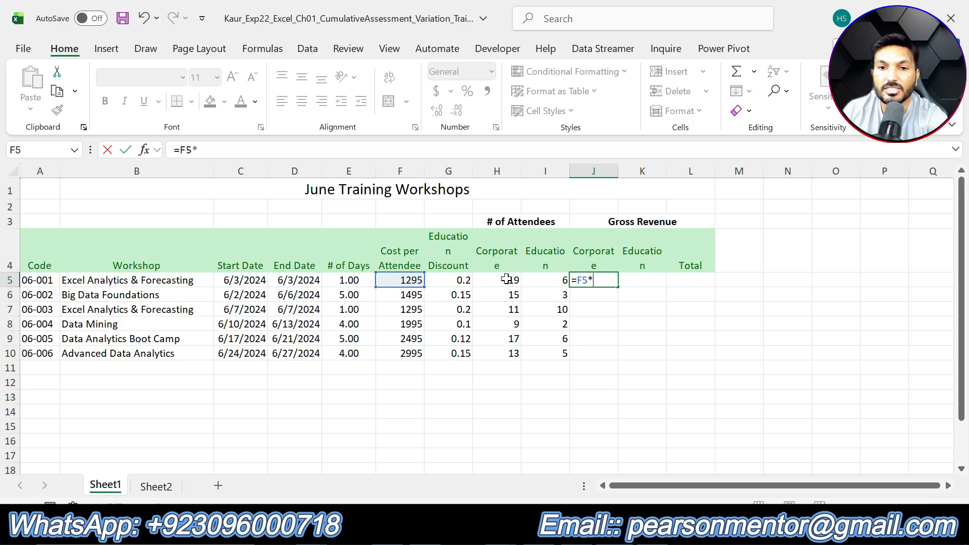
click(506, 280)
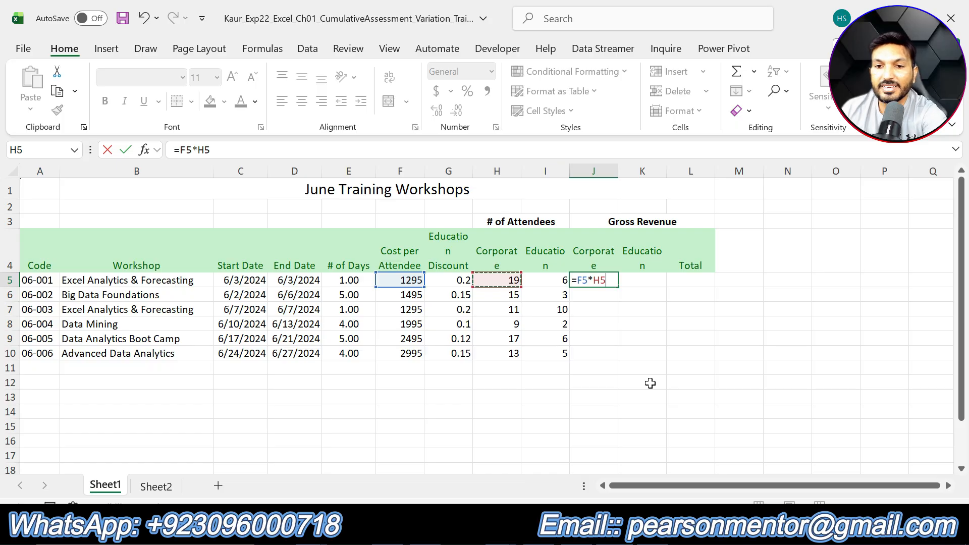
key(Return)
click(603, 283)
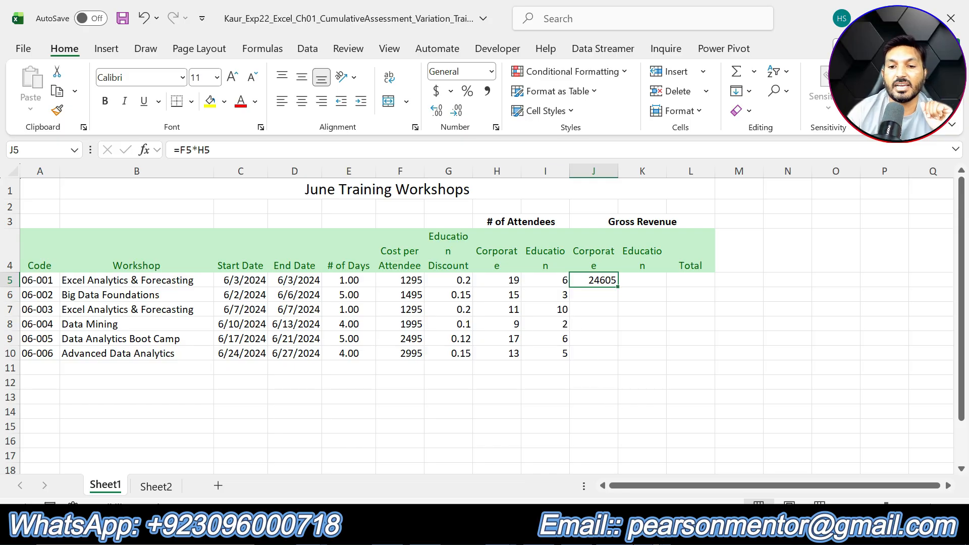
key(alt+Tab)
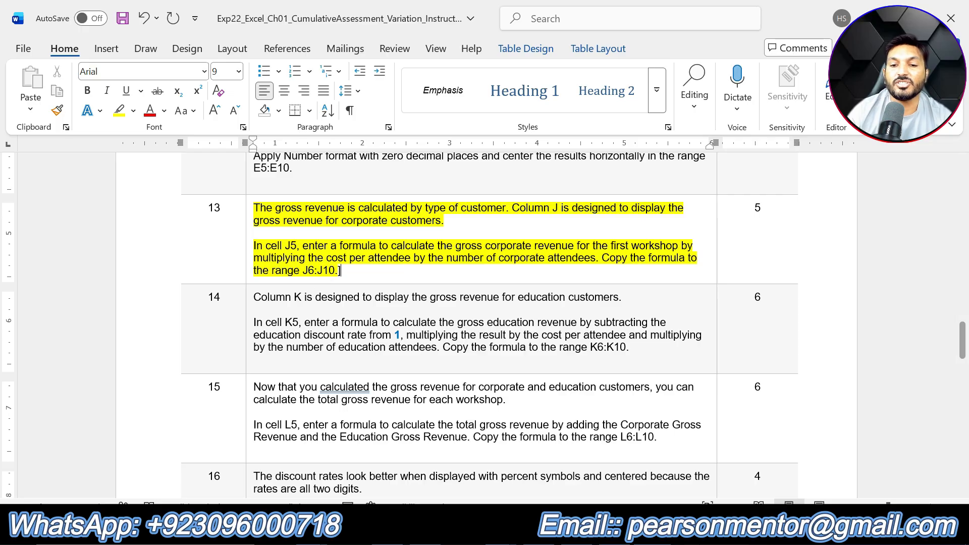
key(alt+Tab)
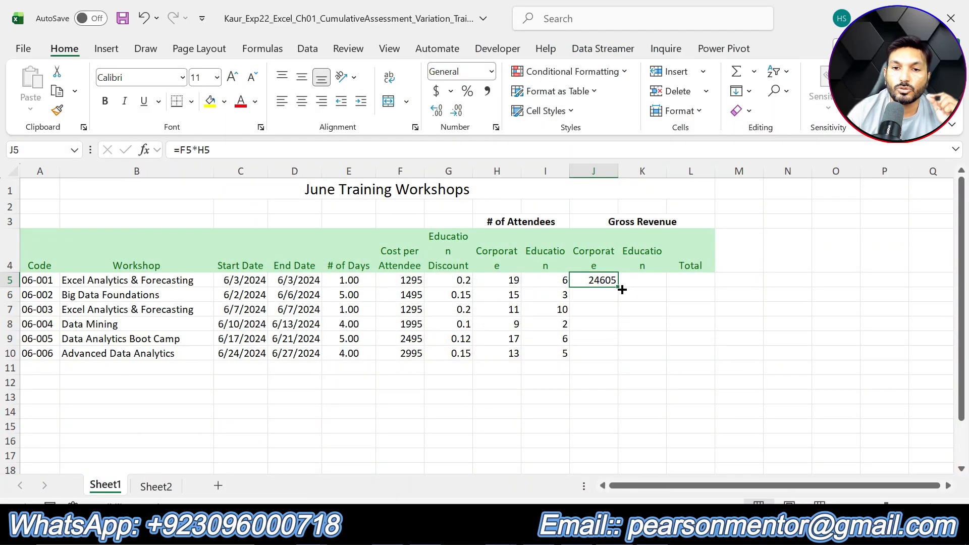
drag(617, 286, 615, 356)
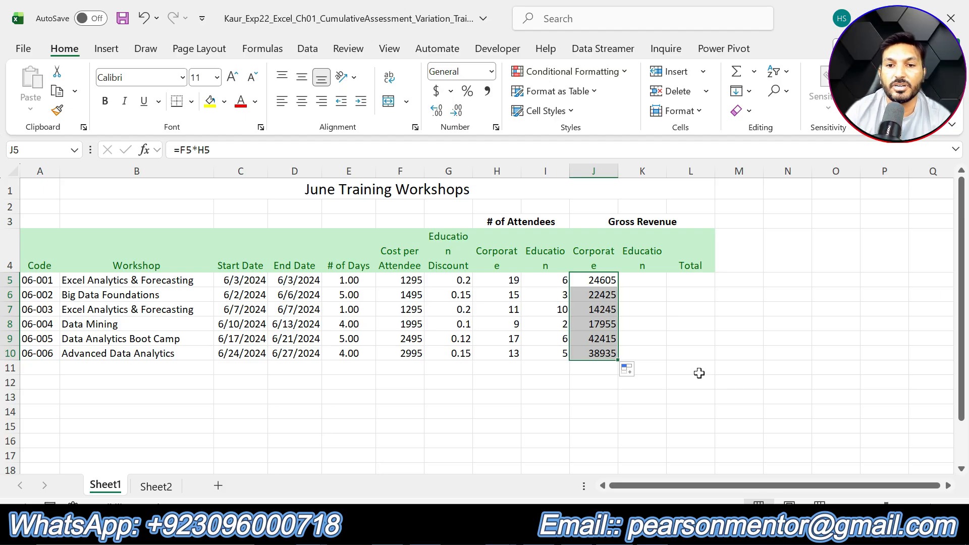
- In the instructions document, undo step 13's highlight and highlight step 14's instruction text in yellow
key(alt+Tab)
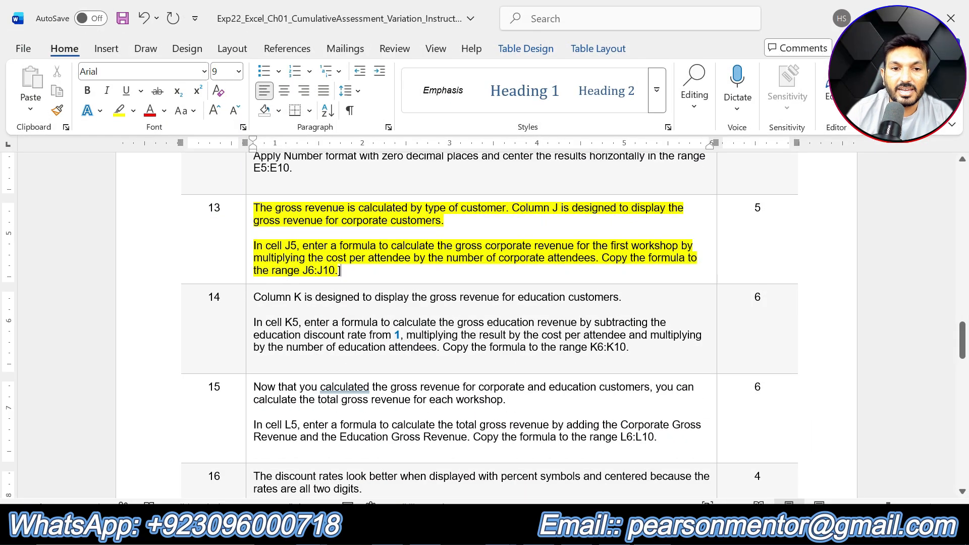
scroll(484, 323, down, 3)
scroll(484, 323, up, 3)
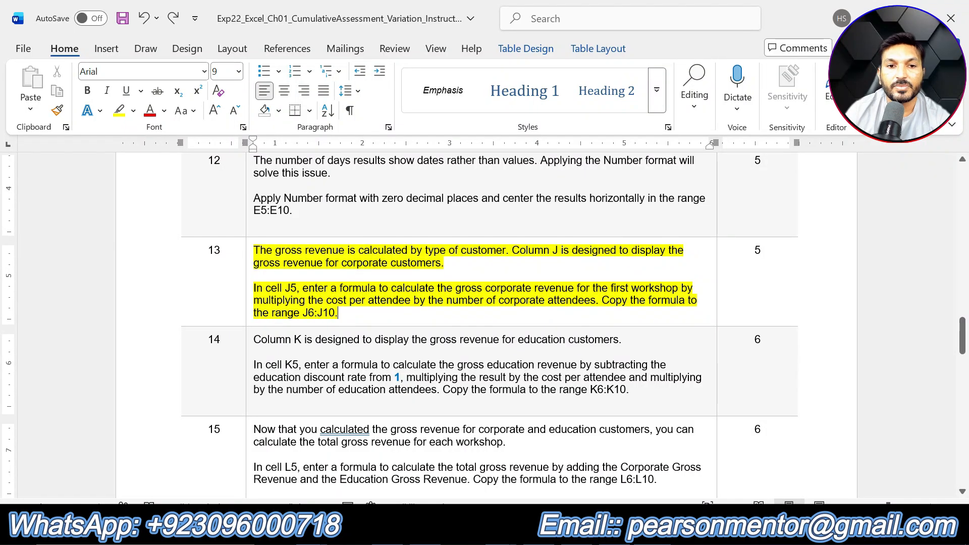
key(ctrl+z)
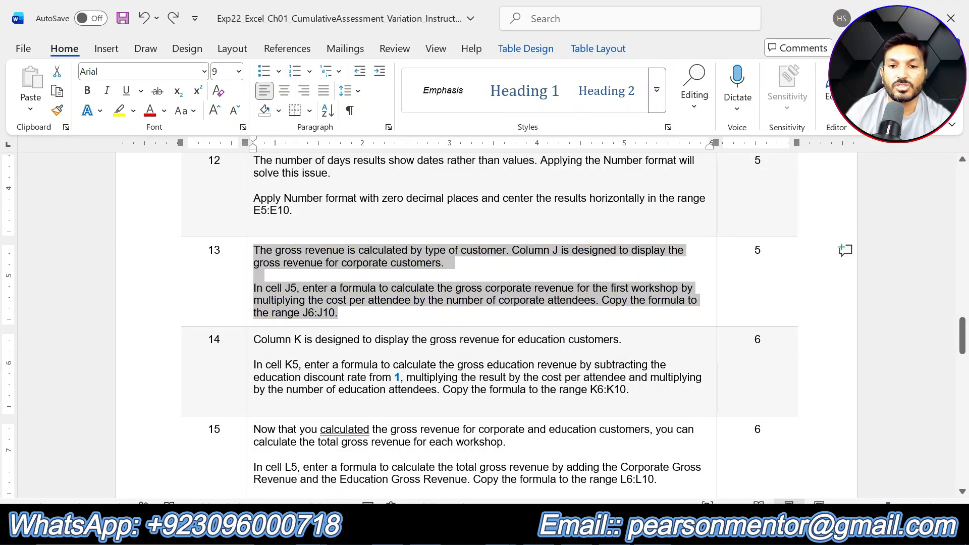
drag(631, 390, 254, 339)
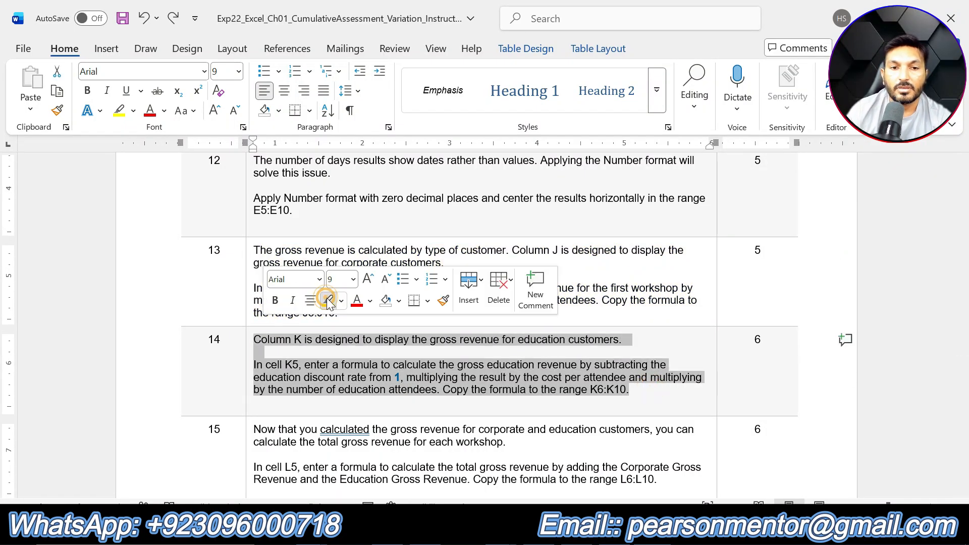
click(328, 302)
click(407, 390)
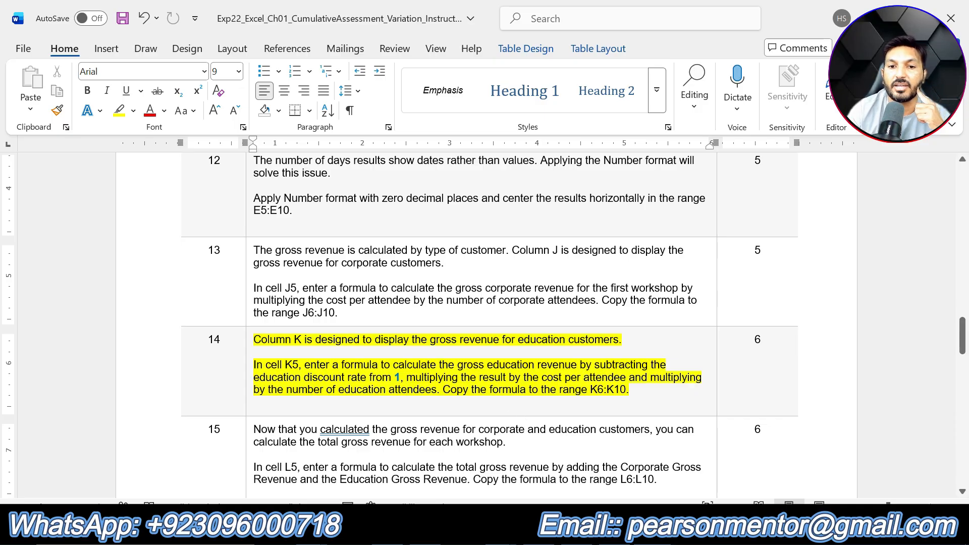
- In cell K5, enter the formula =(1-G5)*F5*I5 for the education gross revenue, checking step 14's instruction text
key(alt+Tab)
click(653, 278)
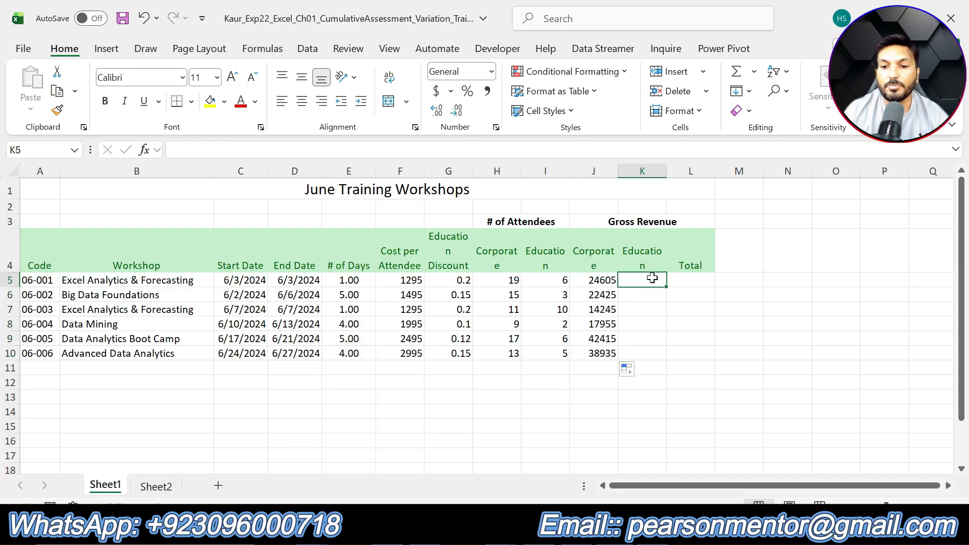
text(=()
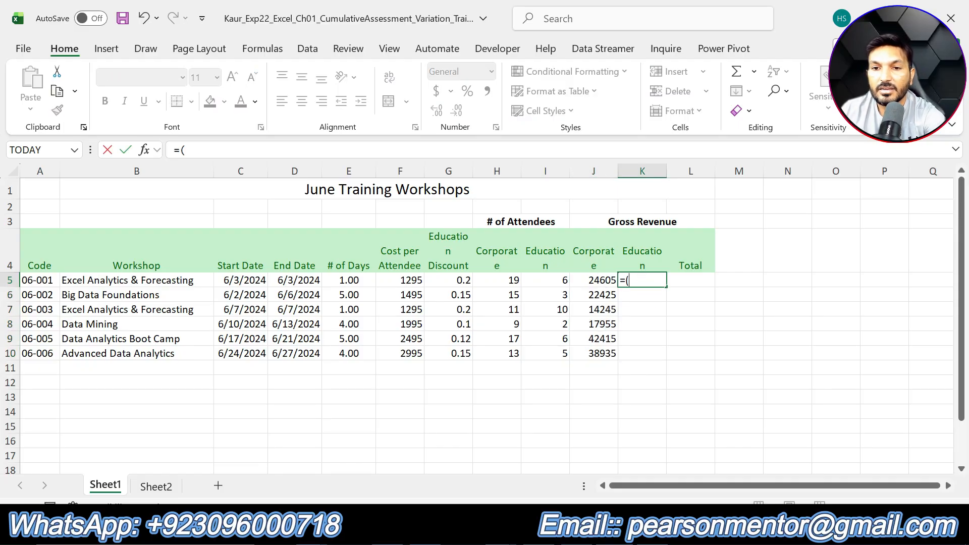
text(1-)
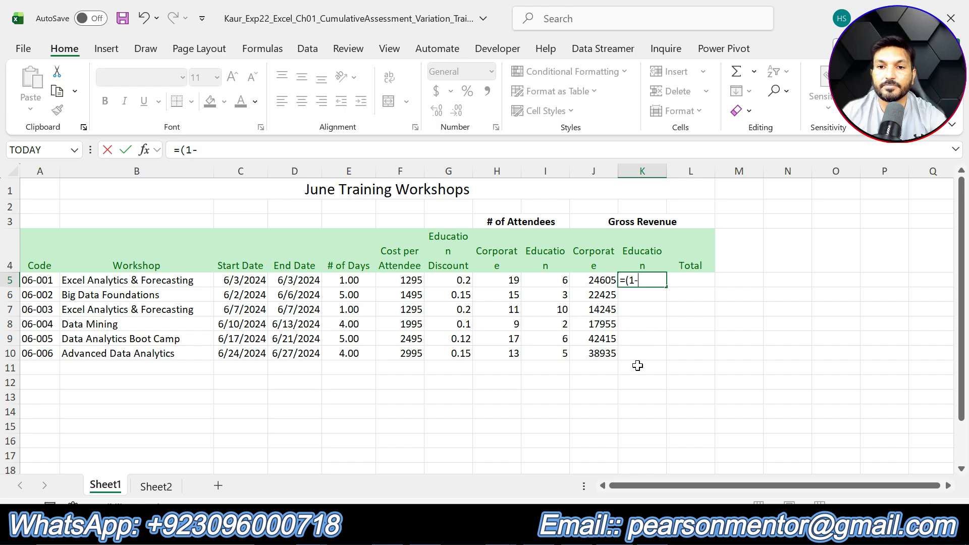
key(alt+Tab)
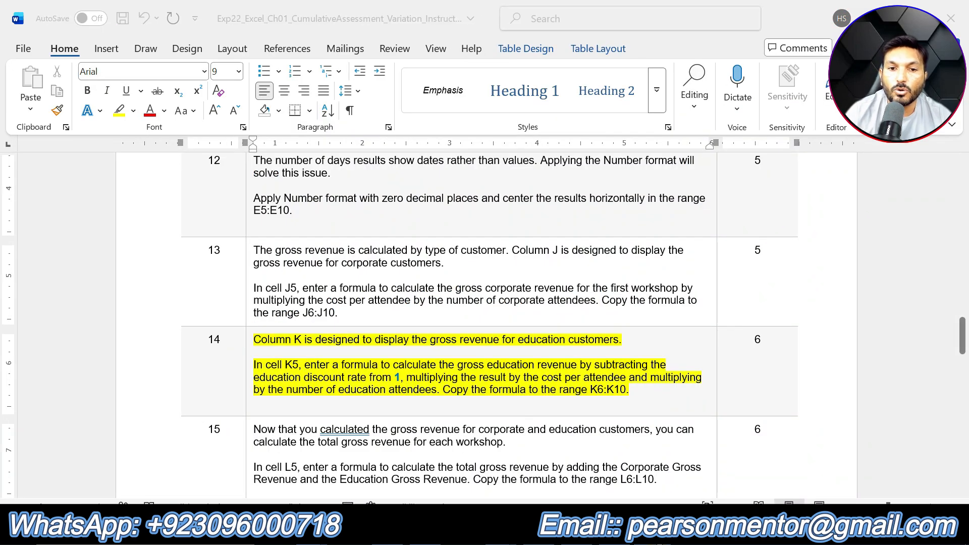
key(alt+Tab)
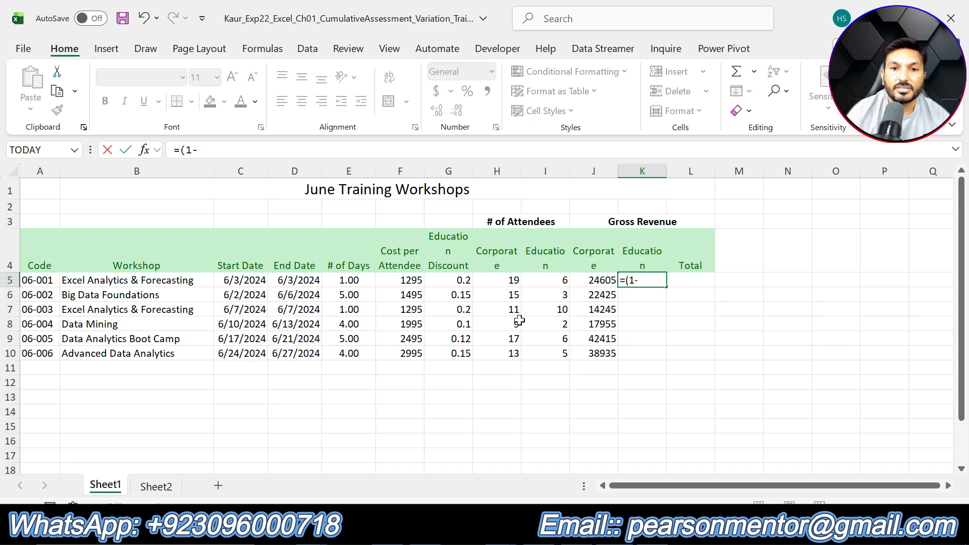
click(452, 281)
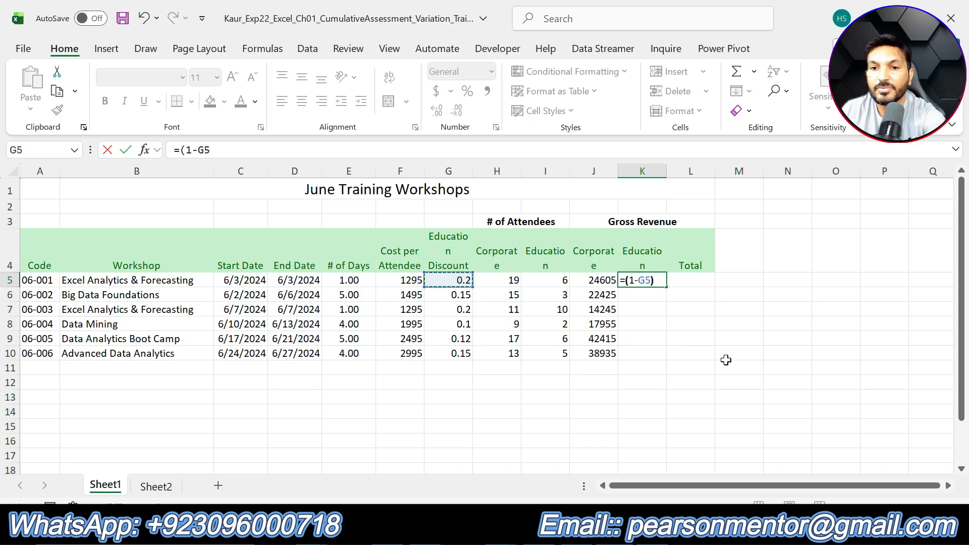
text())
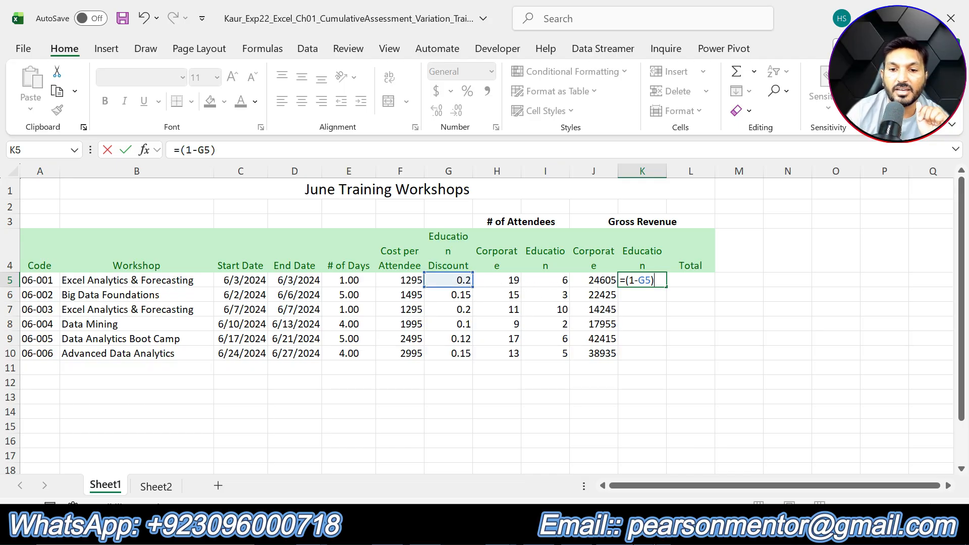
key(alt+Tab)
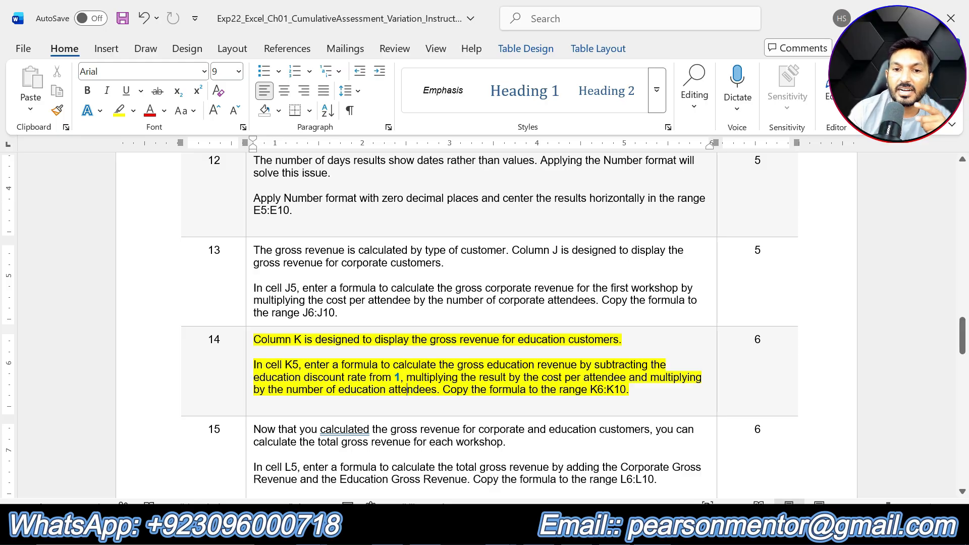
key(alt+Tab)
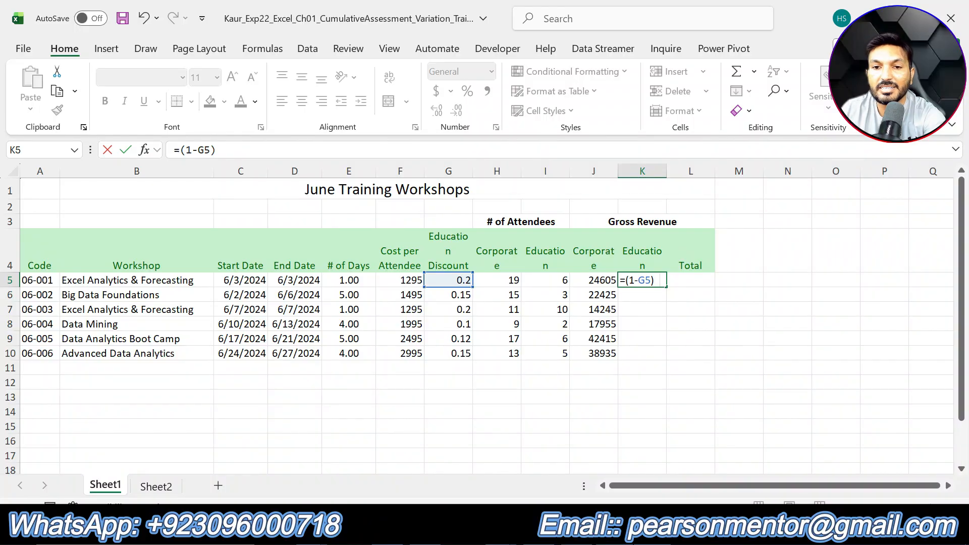
text(*)
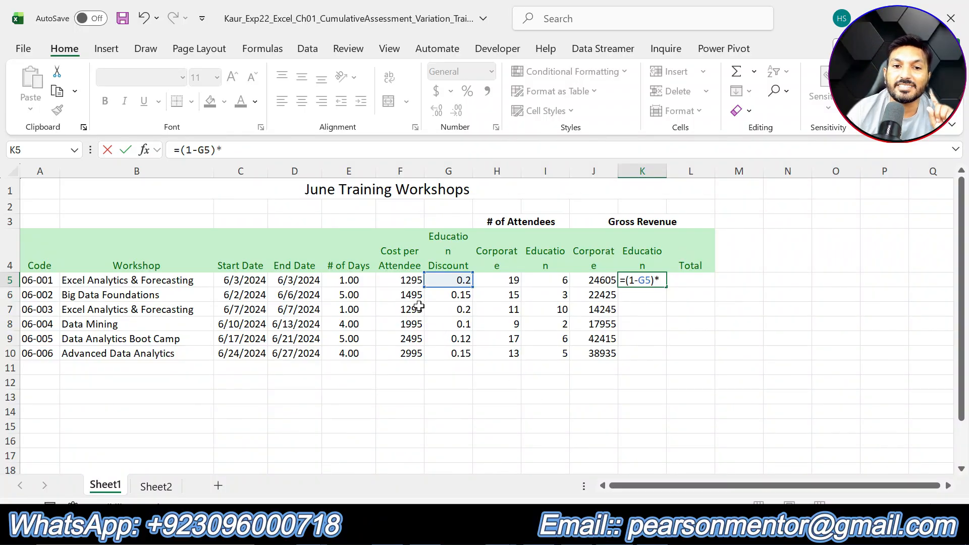
click(410, 281)
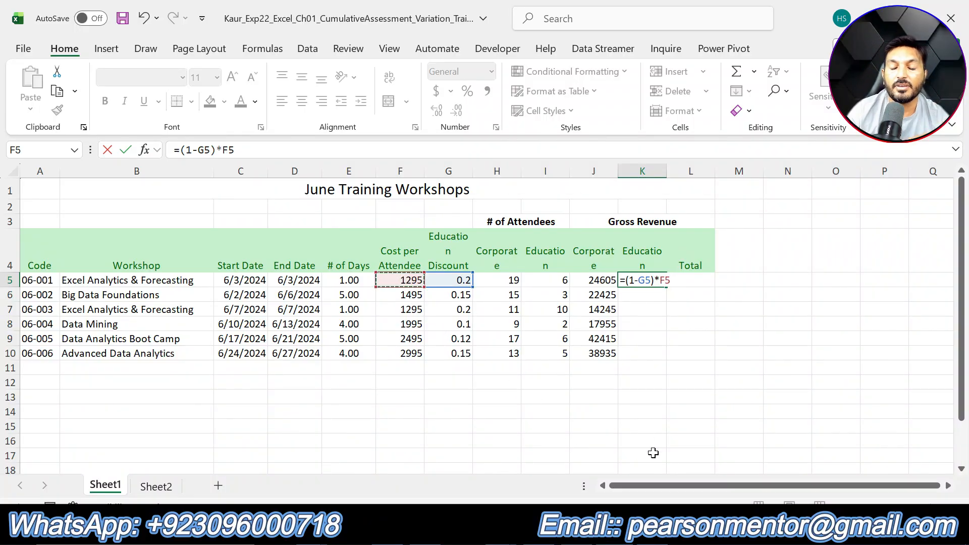
key(alt+Tab)
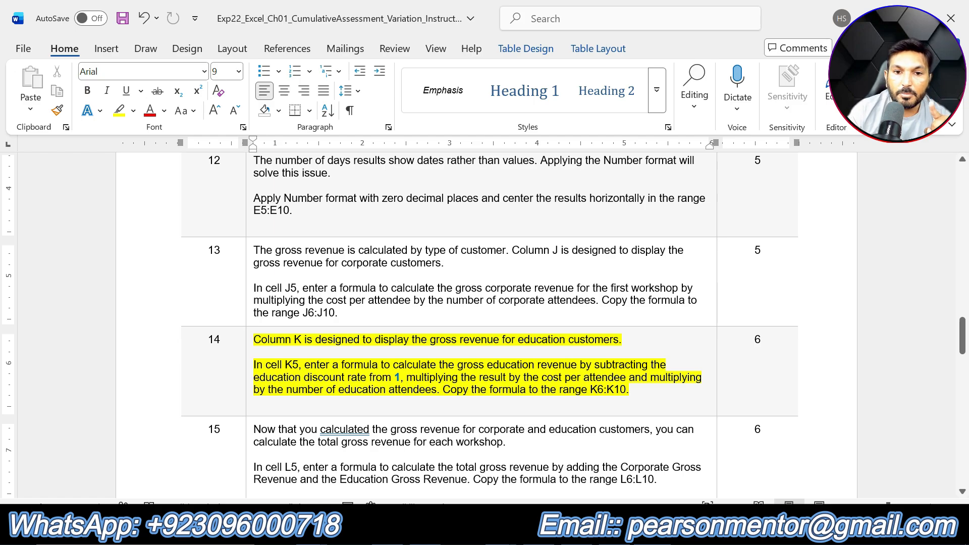
key(alt+Tab)
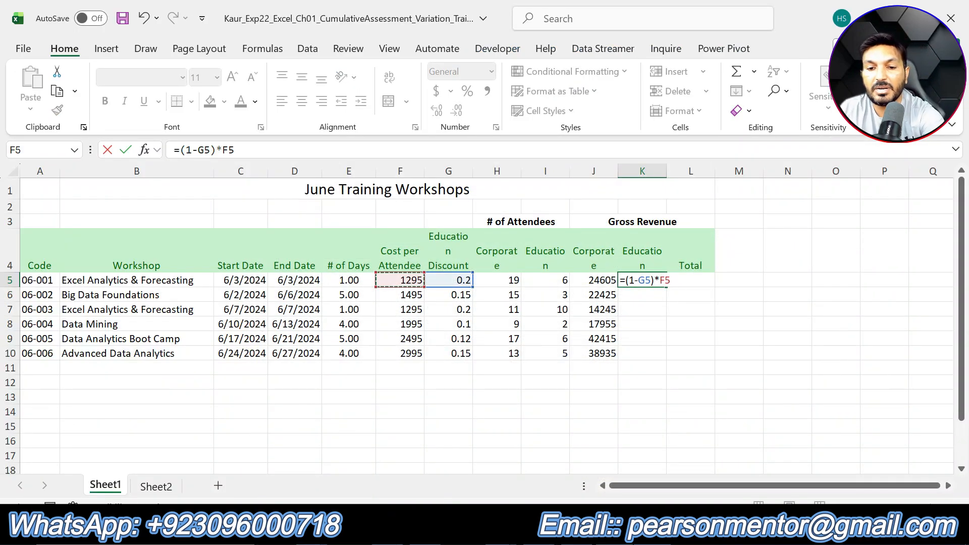
text(*)
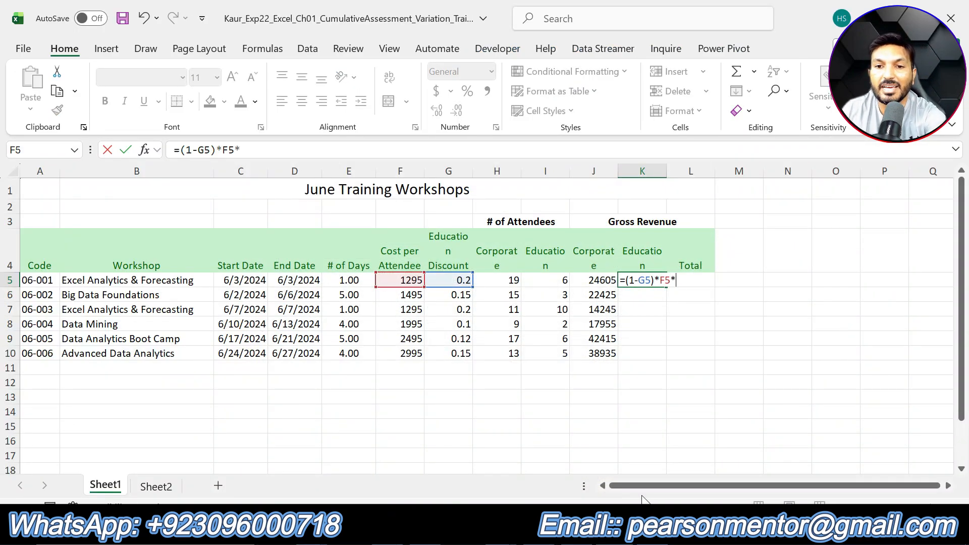
click(556, 284)
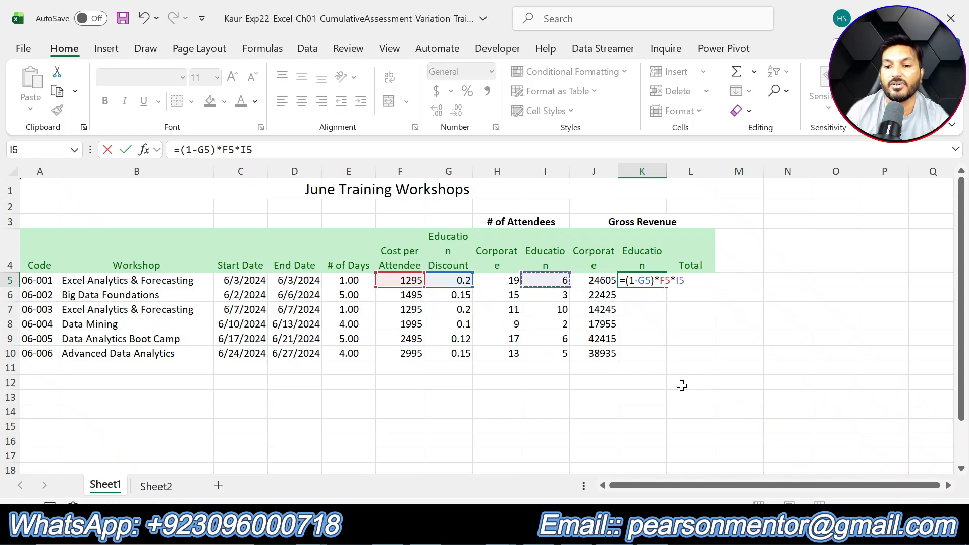
key(Return)
click(645, 281)
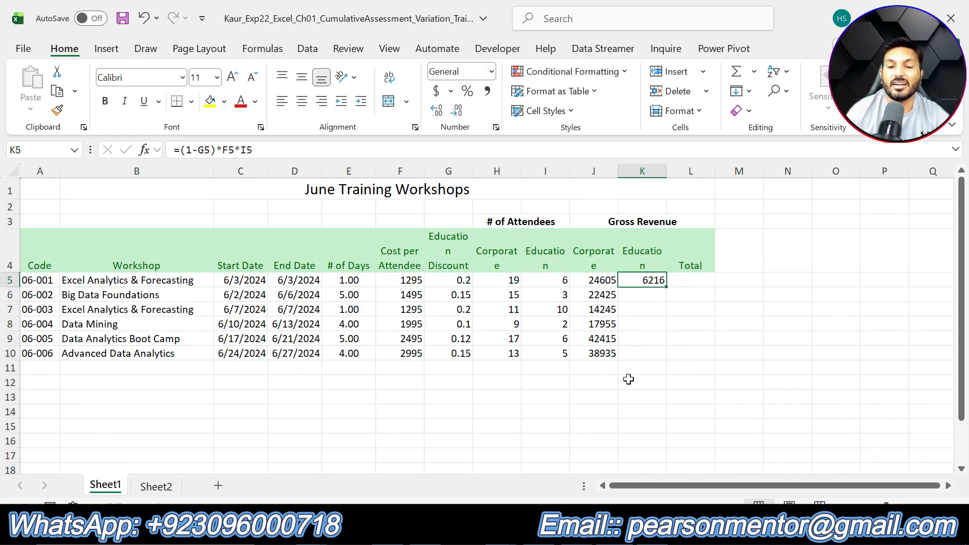
- Copy the education revenue formula from K5 down to K6:K10
key(alt+Tab)
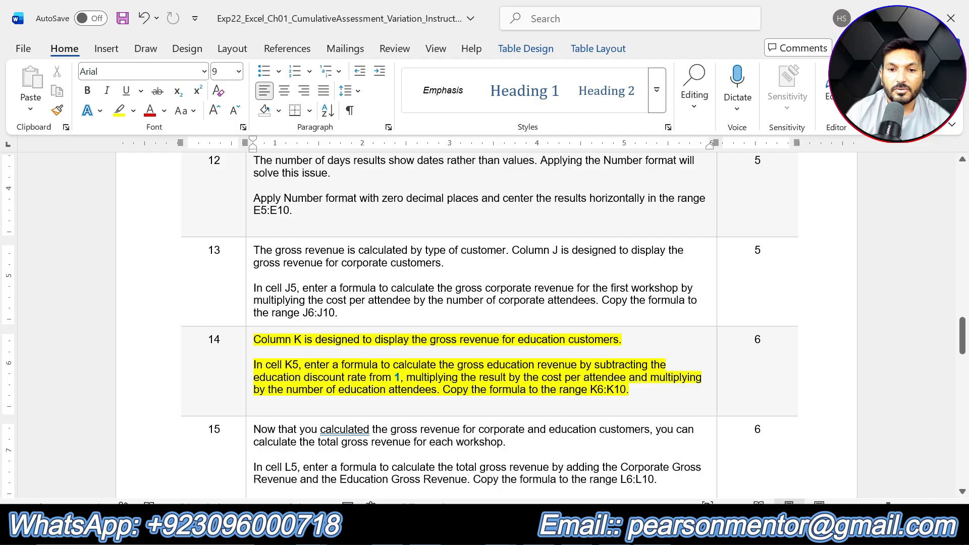
key(alt+Tab)
click(653, 292)
double_click(653, 291)
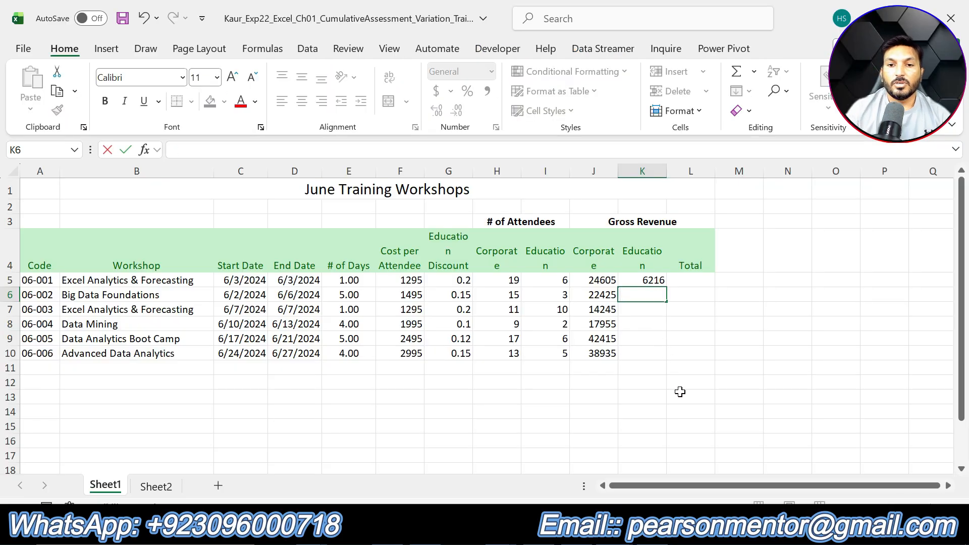
click(651, 281)
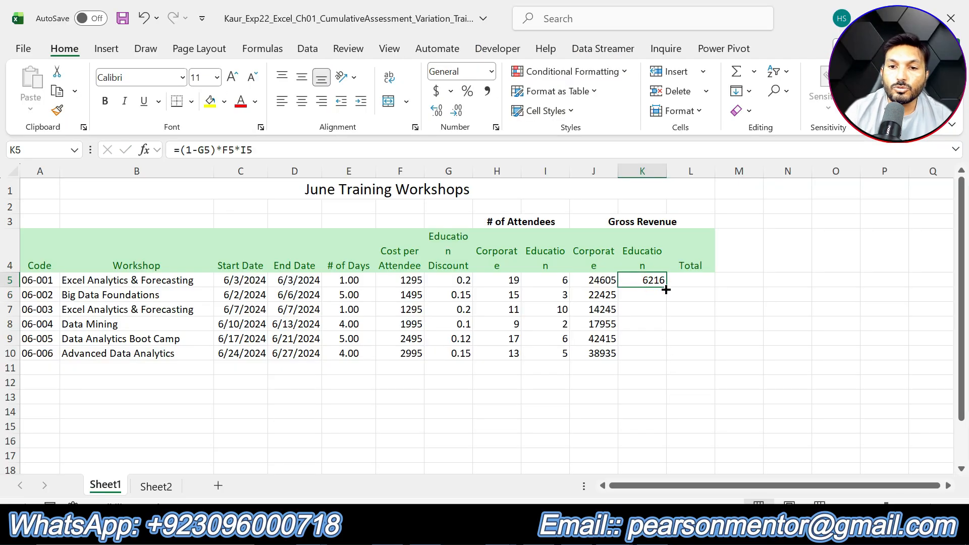
drag(667, 286, 673, 357)
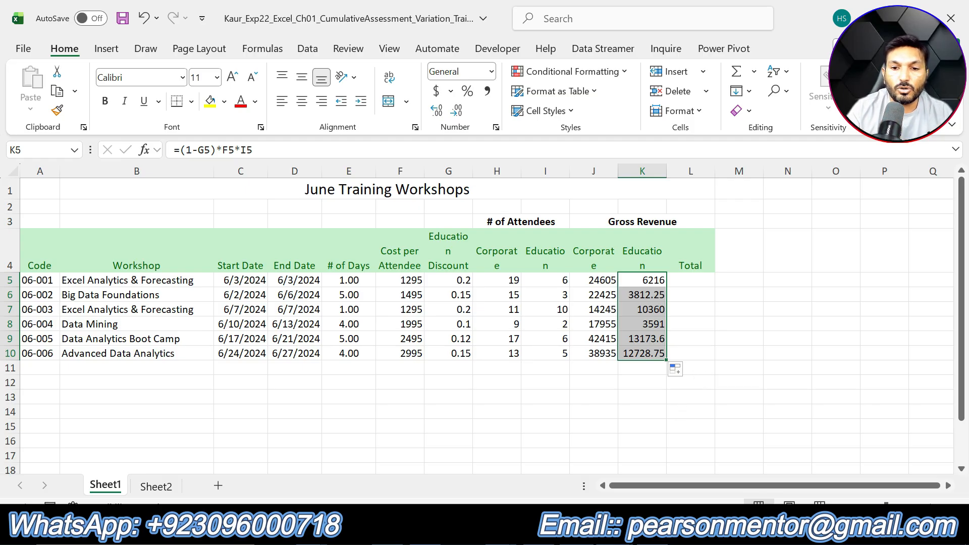
- Switch to the other open workbook and examine its completed Gross Revenue columns for comparison
key(alt+Tab)
key(alt+Tab)
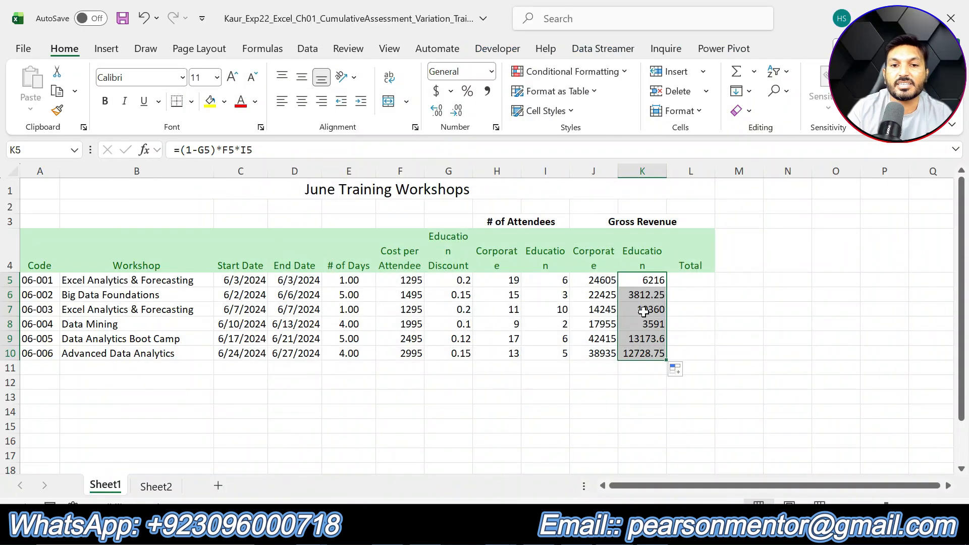
click(614, 531)
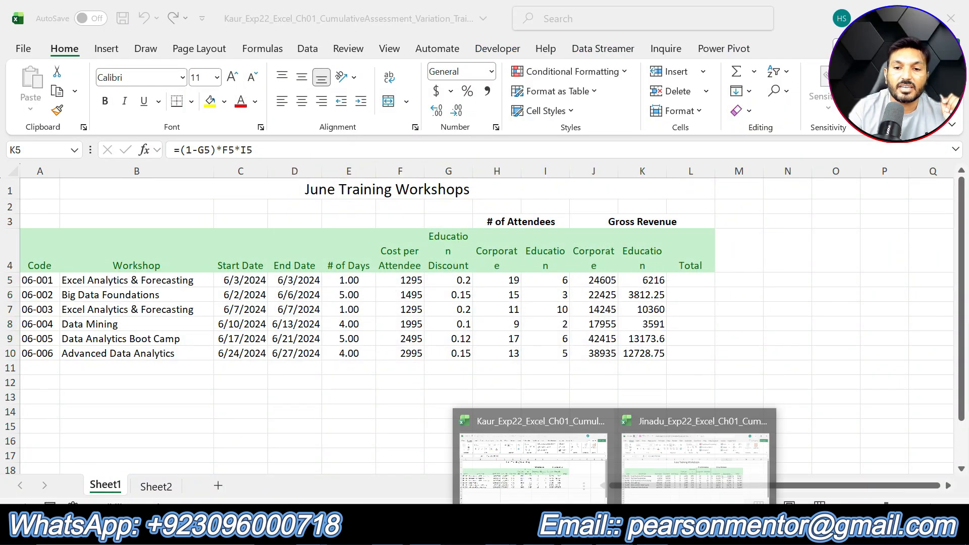
click(692, 471)
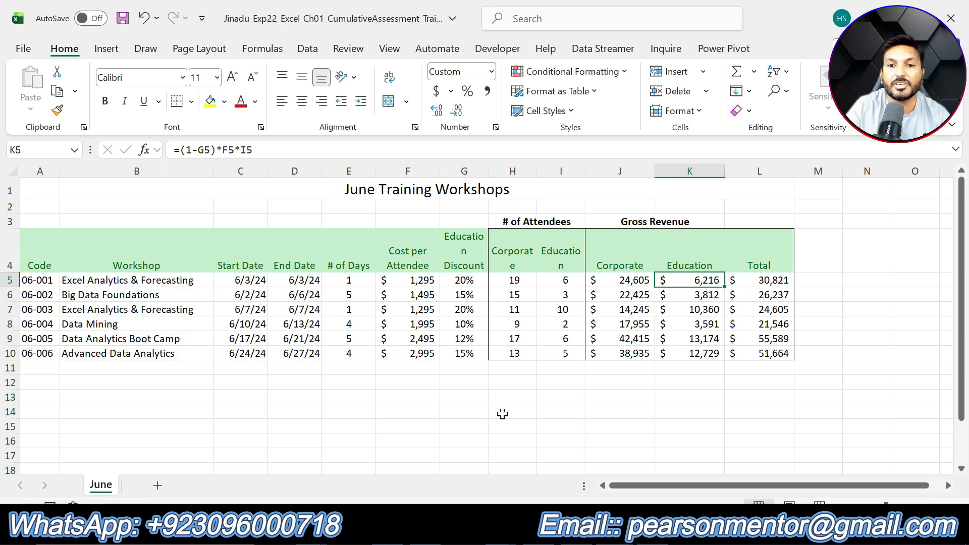
click(512, 412)
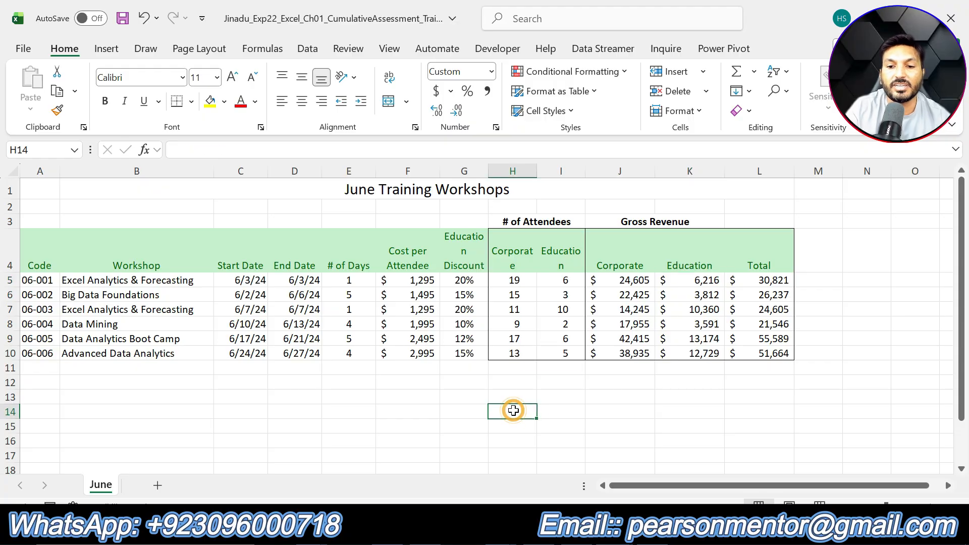